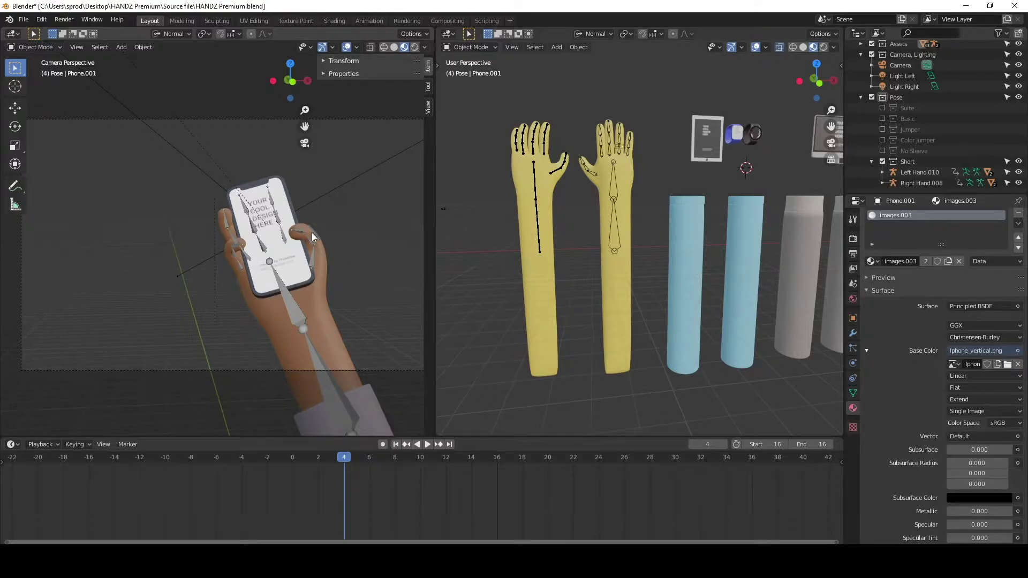
# Pan and orbit out of the camera view, then zoom to inspect both posed arms and the phone
pyautogui.keyDown('shift'); pyautogui.moveTo(310, 232); pyautogui.dragTo(270, 245, button='middle'); pyautogui.keyUp('shift')
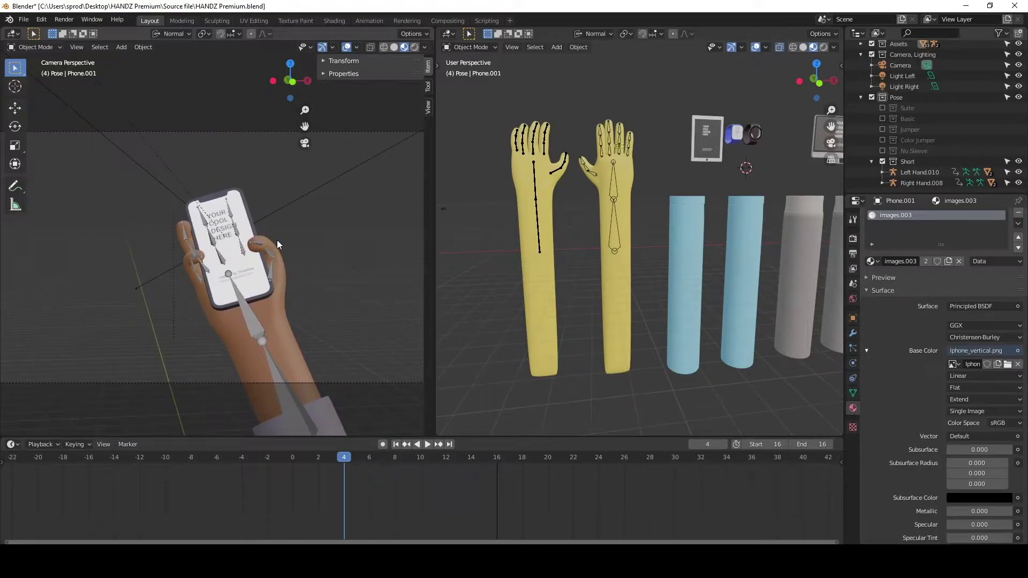
pyautogui.moveTo(277, 242); pyautogui.dragTo(241, 227, button='middle')
pyautogui.scroll(8, 241, 227)
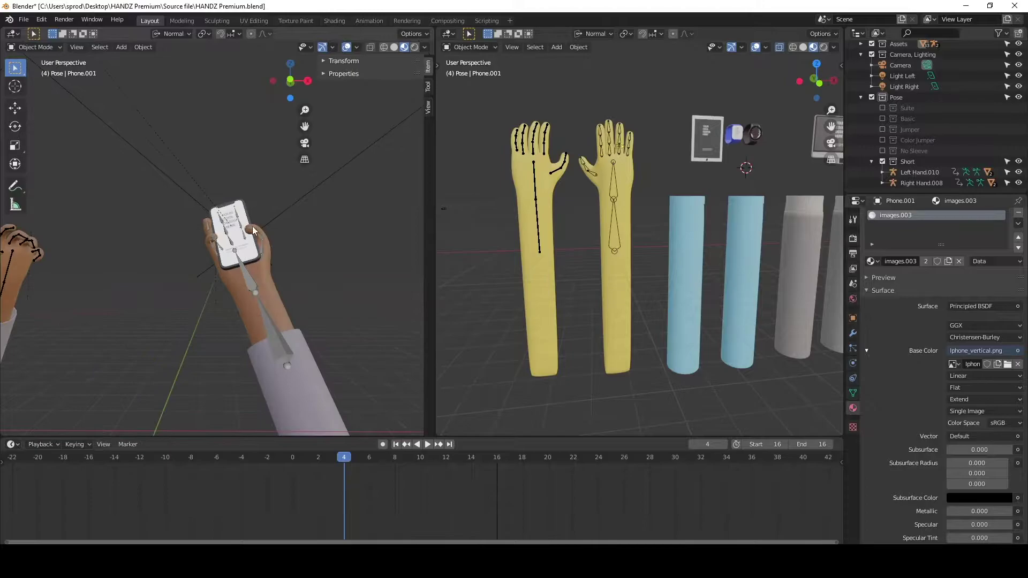
pyautogui.scroll(-5, 258, 227)
pyautogui.scroll(2, 258, 226)
pyautogui.scroll(-4, 258, 226)
pyautogui.scroll(5, 258, 227)
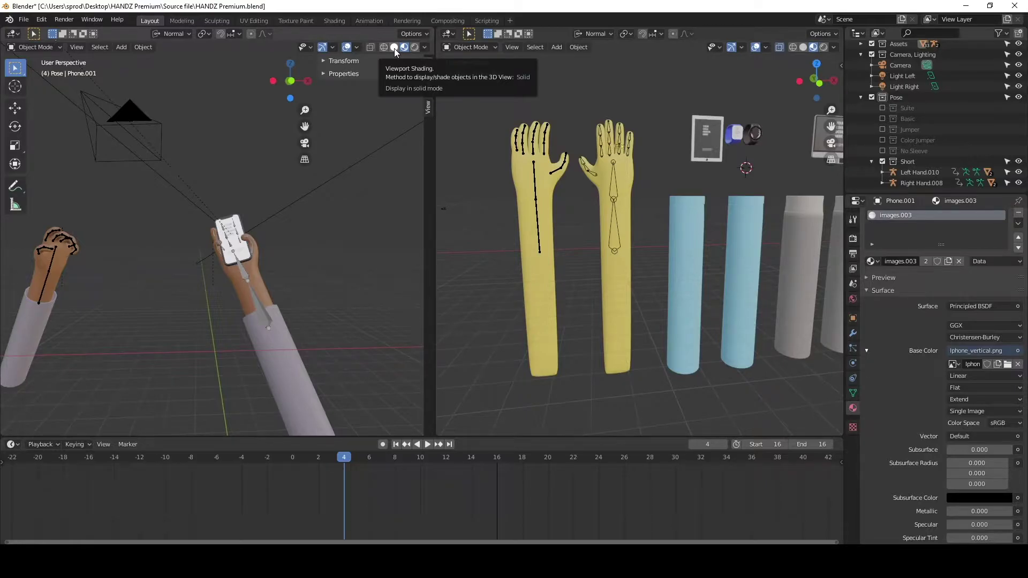
# Cycle the left viewport through Solid, Wireframe, Material Preview and Rendered shading
pyautogui.click(394, 48)
pyautogui.click(387, 49)
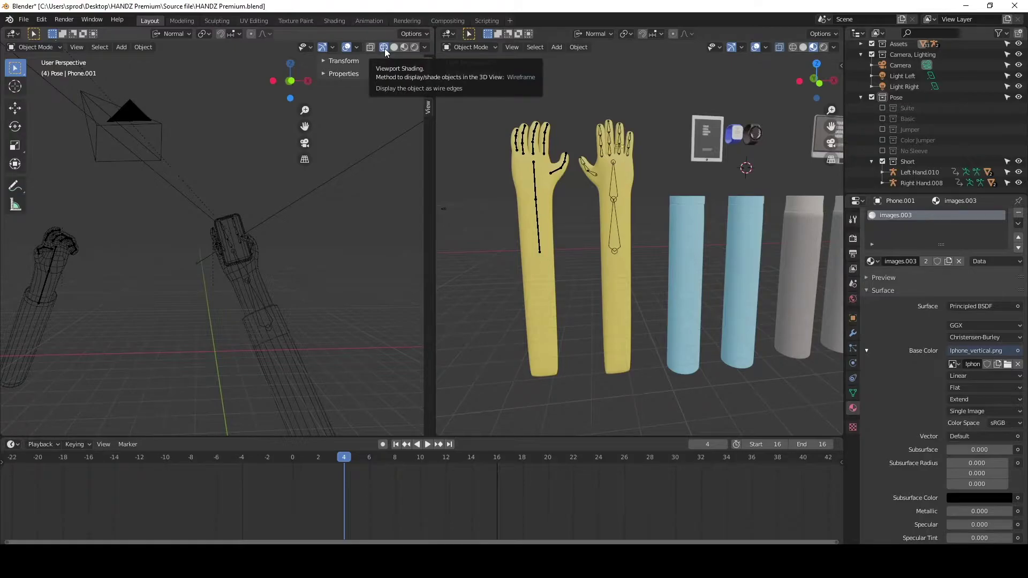
pyautogui.click(403, 47)
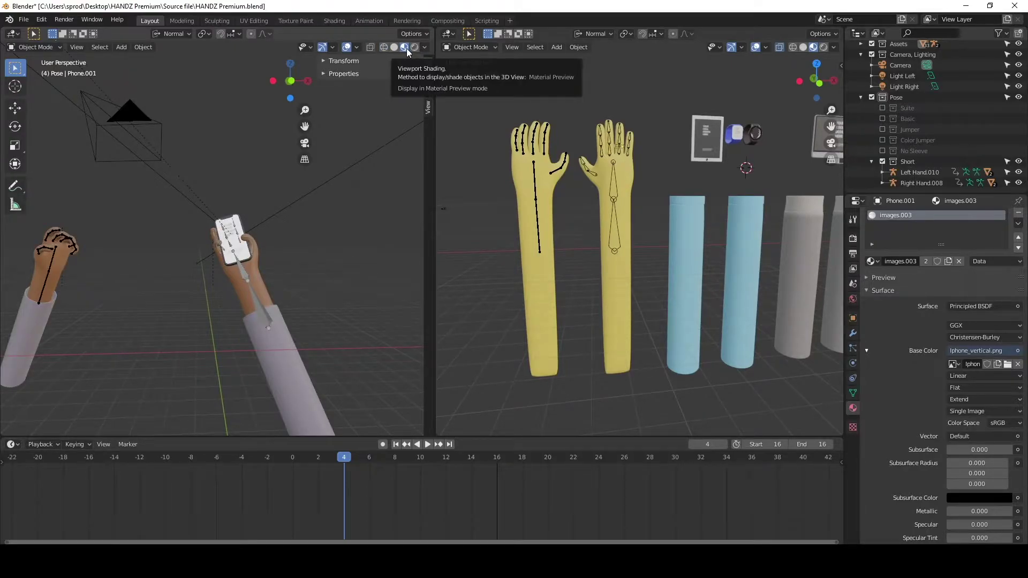
pyautogui.click(414, 47)
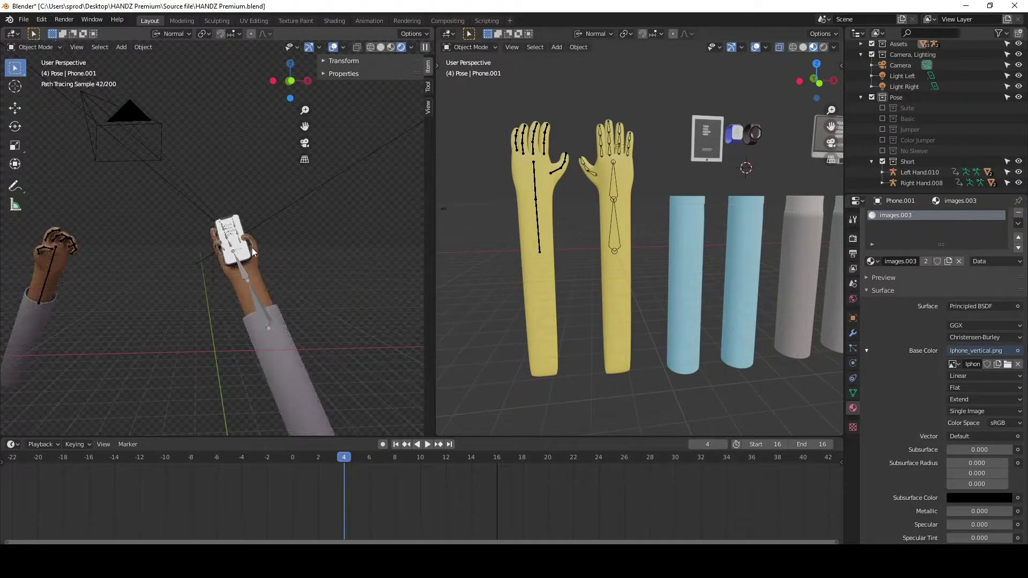
# Orbit and zoom around the arm and phone, then return to the camera view with Numpad 0
pyautogui.moveTo(277, 241); pyautogui.dragTo(241, 227, button='middle')
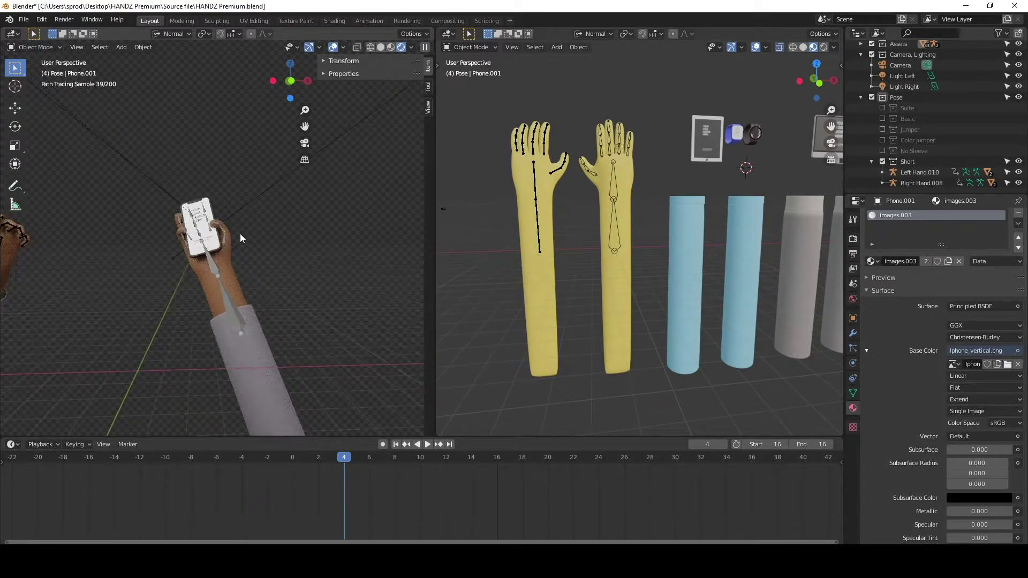
pyautogui.scroll(2, 240, 236)
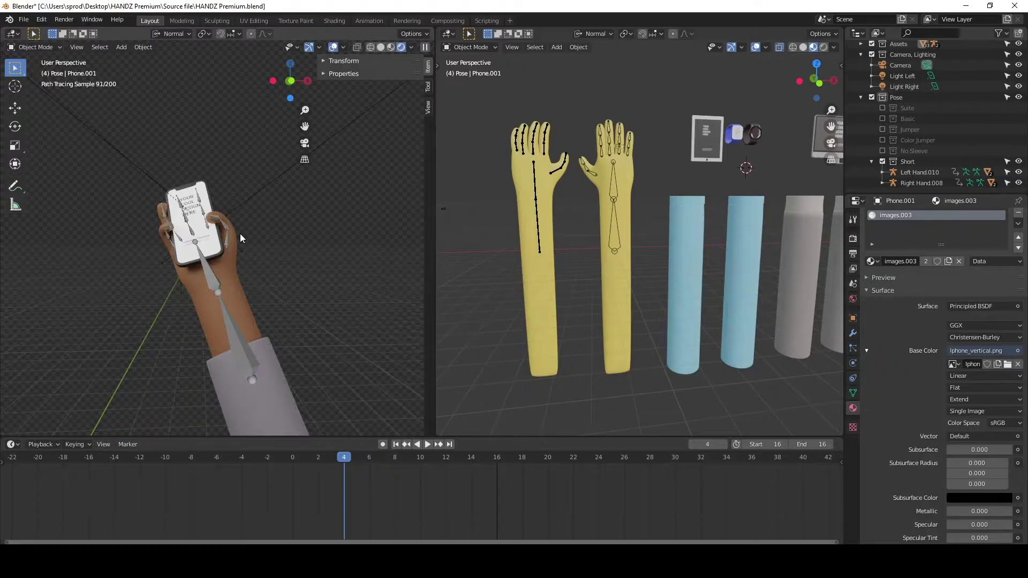
pyautogui.scroll(2, 173, 229)
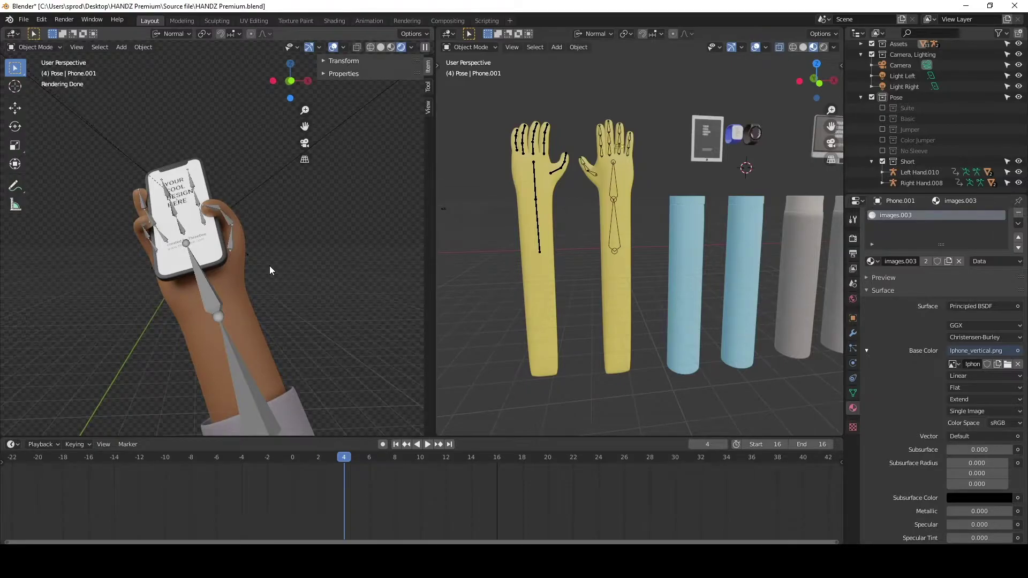
pyautogui.press('KP_0')
# Select the scene camera and move it sideways along its X axis
pyautogui.scroll(-1, 284, 257)
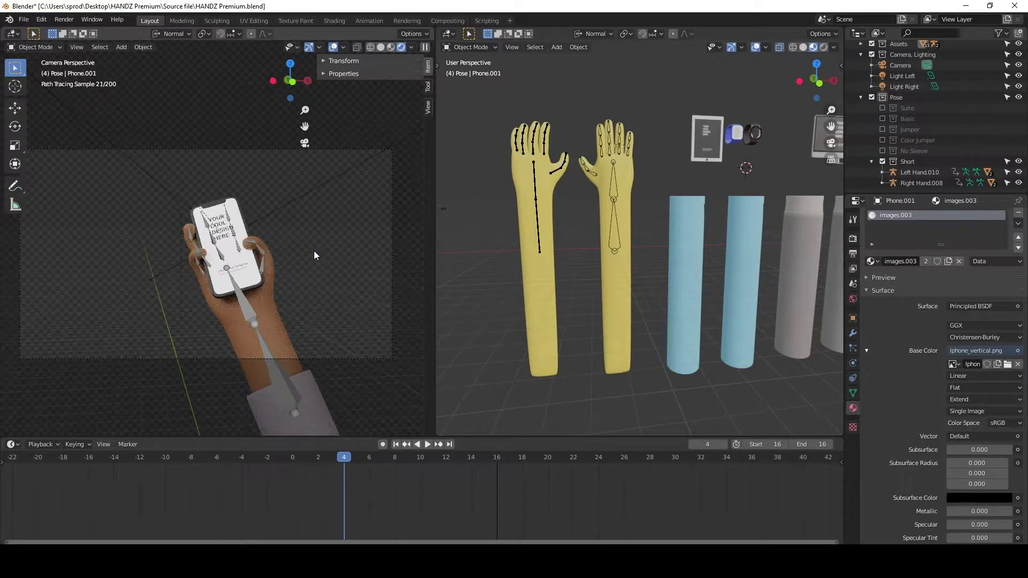
pyautogui.click(229, 149)
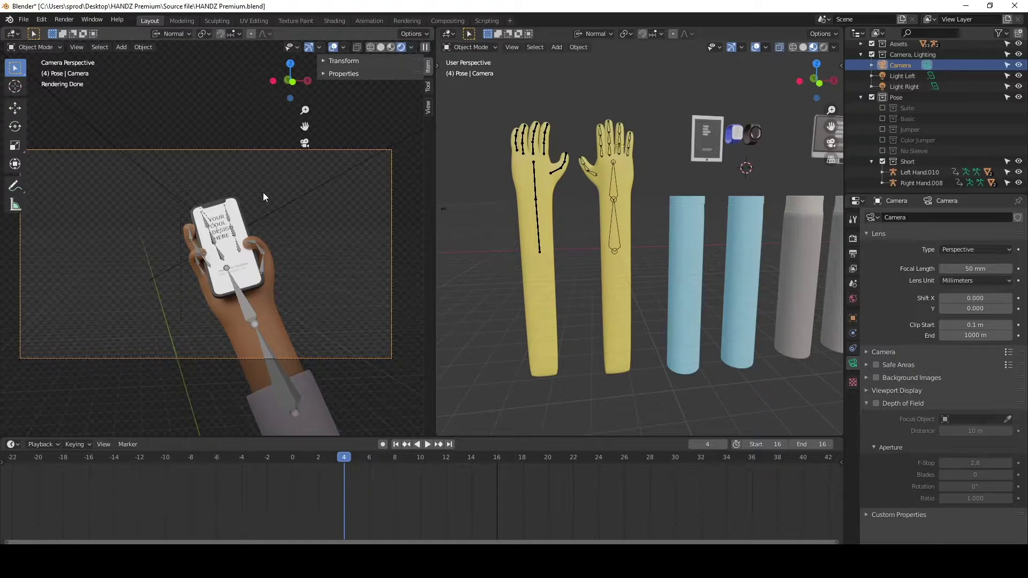
pyautogui.press('g')
pyautogui.press('x')
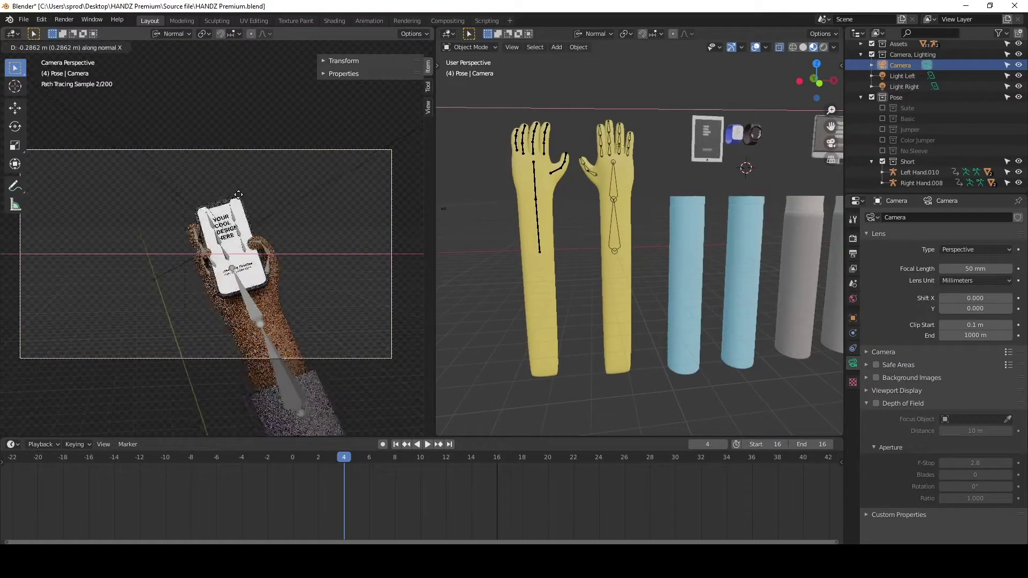
pyautogui.click(279, 198)
# Move the camera along its Y axis to reframe the hand and phone
pyautogui.press('g')
pyautogui.press('z')
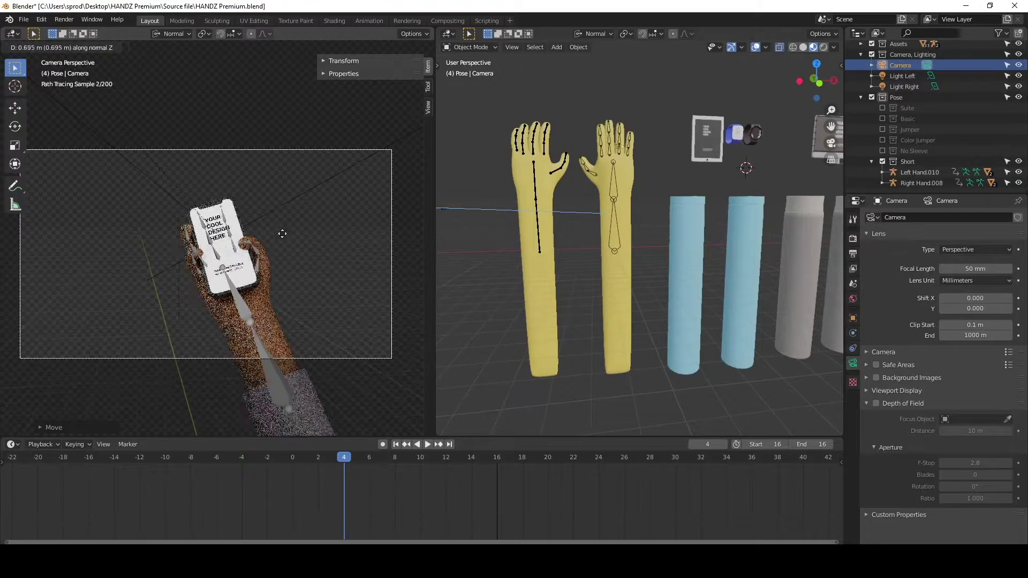
pyautogui.press('y')
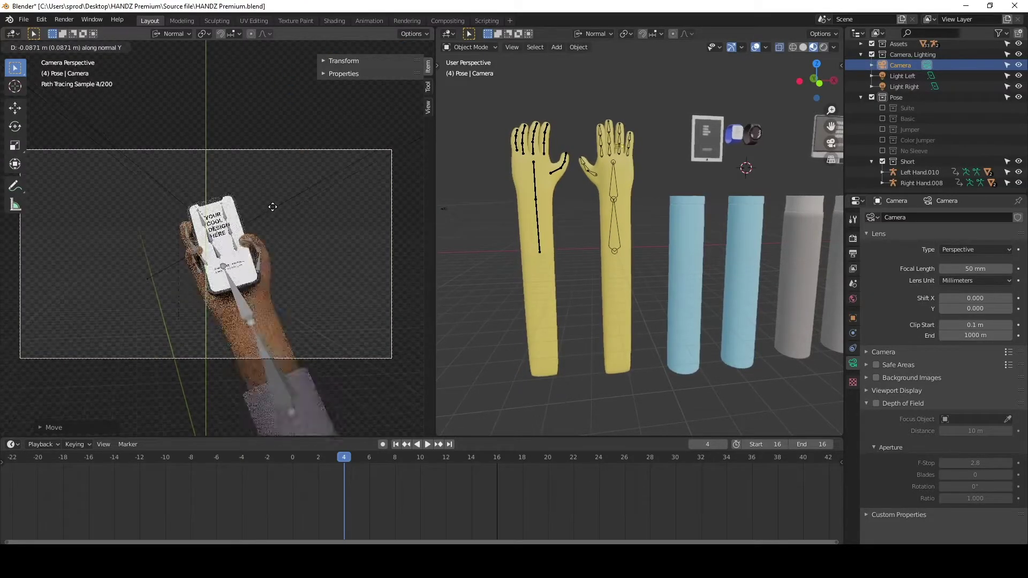
pyautogui.click(272, 208)
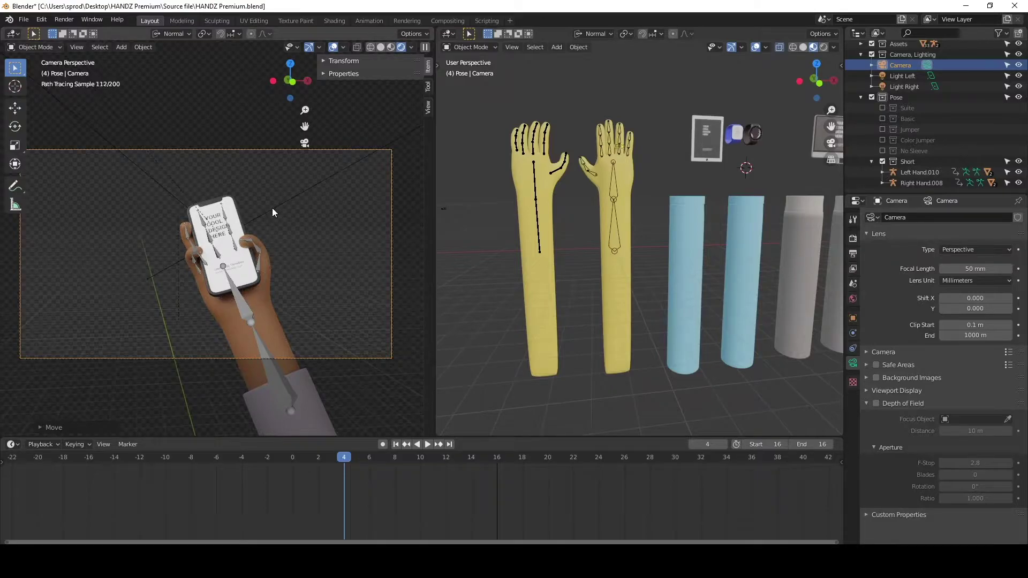
pyautogui.click(248, 149)
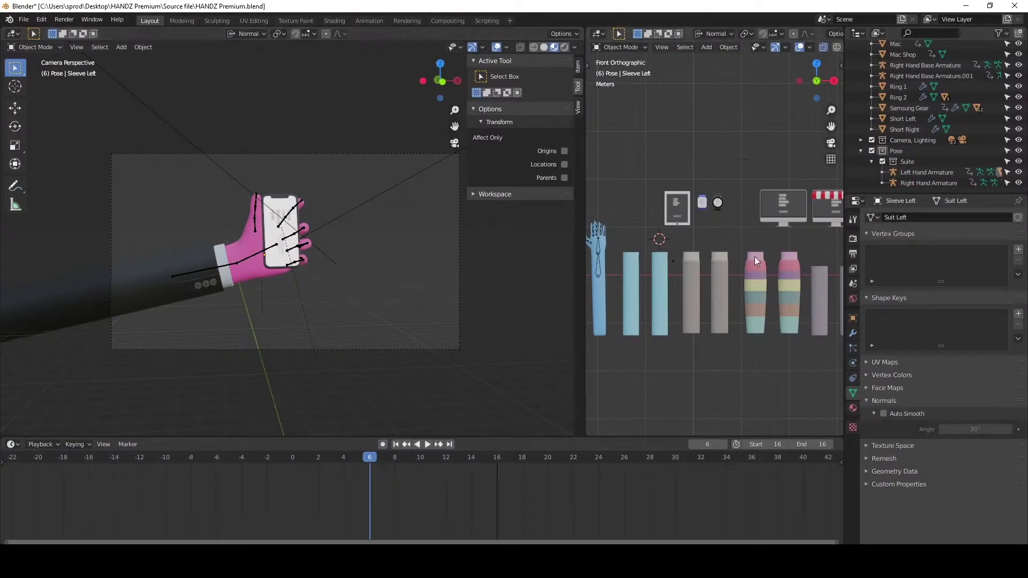
# Bring the pink and blue hands into view, select the left sleeve and try the Short Right mesh
pyautogui.keyDown('shift'); pyautogui.moveTo(676, 257); pyautogui.dragTo(606, 237, button='middle'); pyautogui.keyUp('shift')
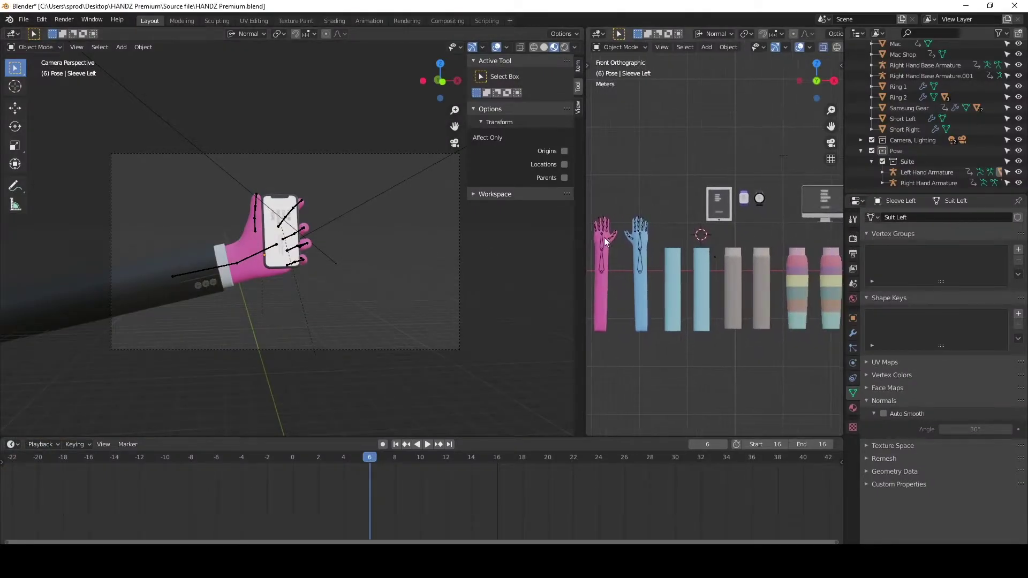
pyautogui.moveTo(584, 236); pyautogui.dragTo(509, 239)
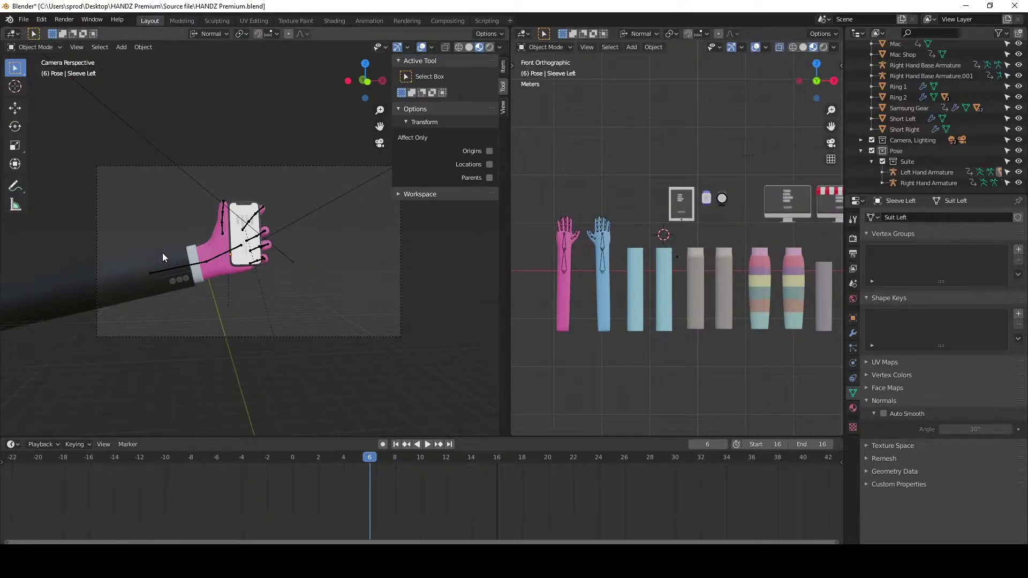
pyautogui.click(154, 264)
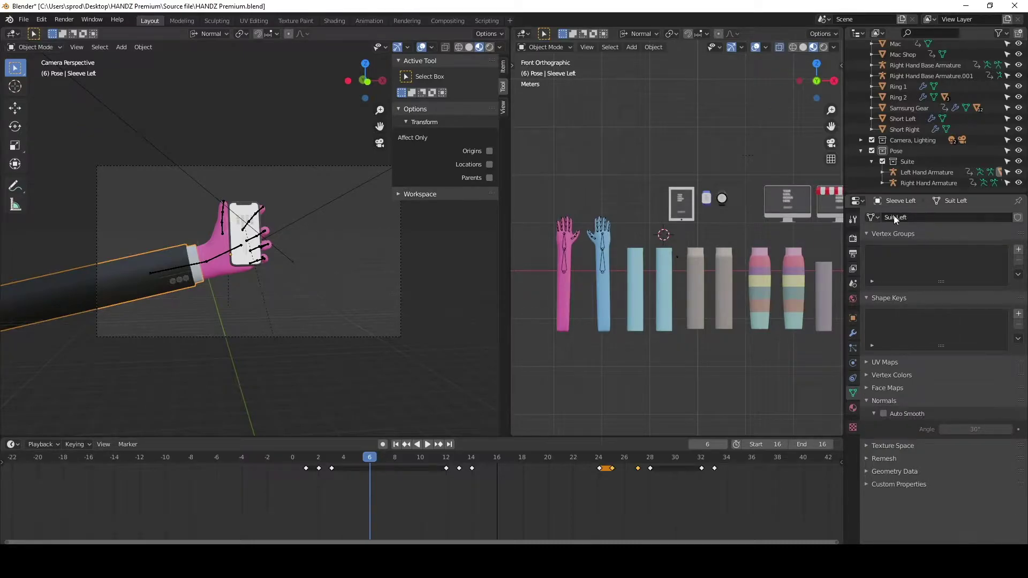
pyautogui.click(875, 218)
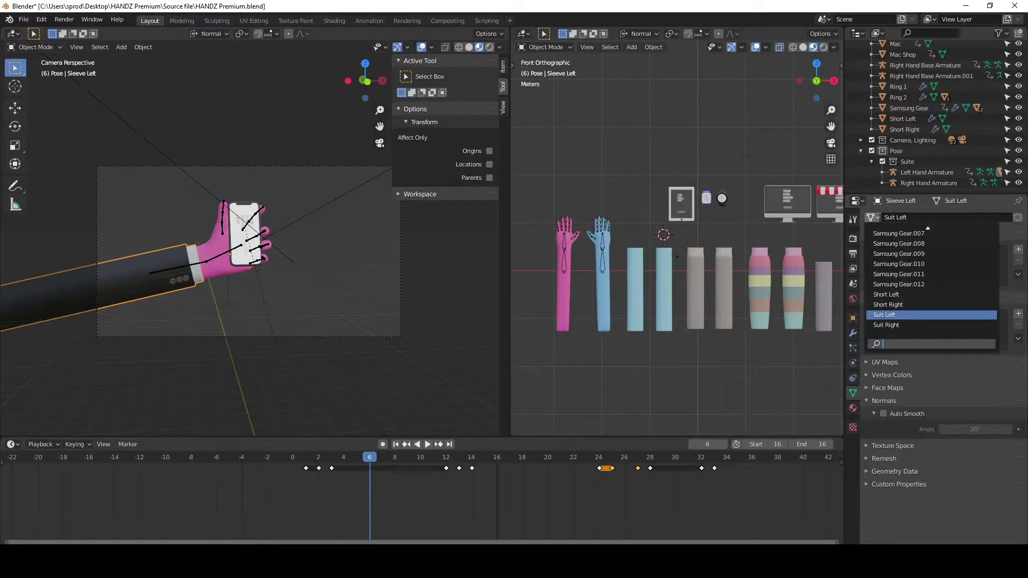
pyautogui.click(909, 305)
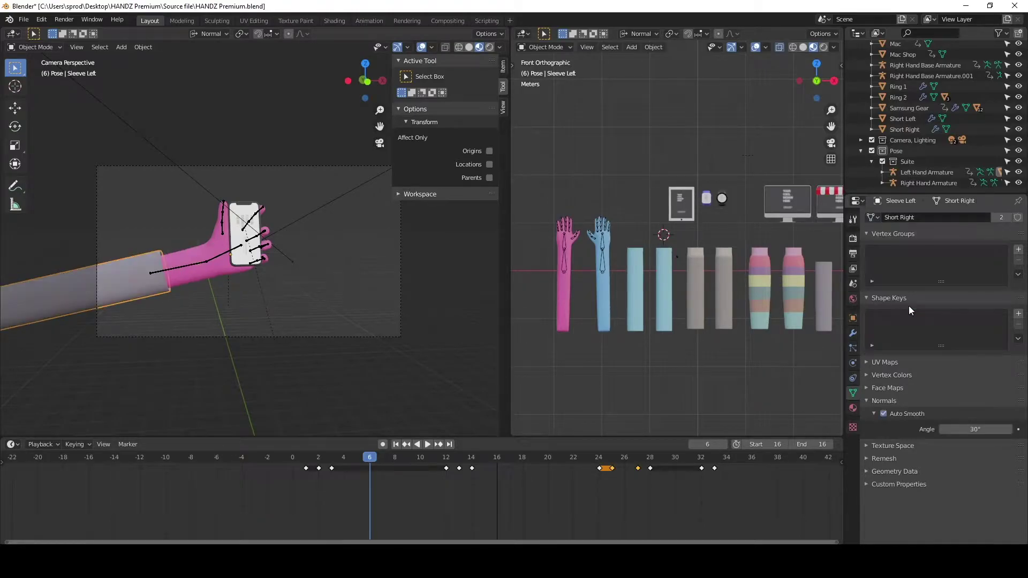
# Search 'left' and give the sleeve the Jumper Left mesh, then select the blue right hand
pyautogui.click(877, 219)
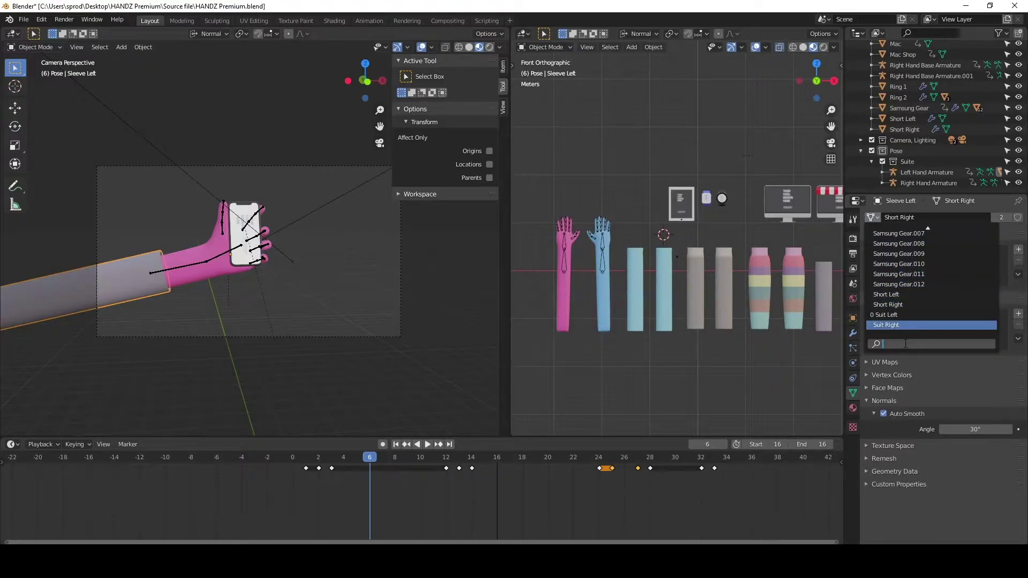
pyautogui.write('left')
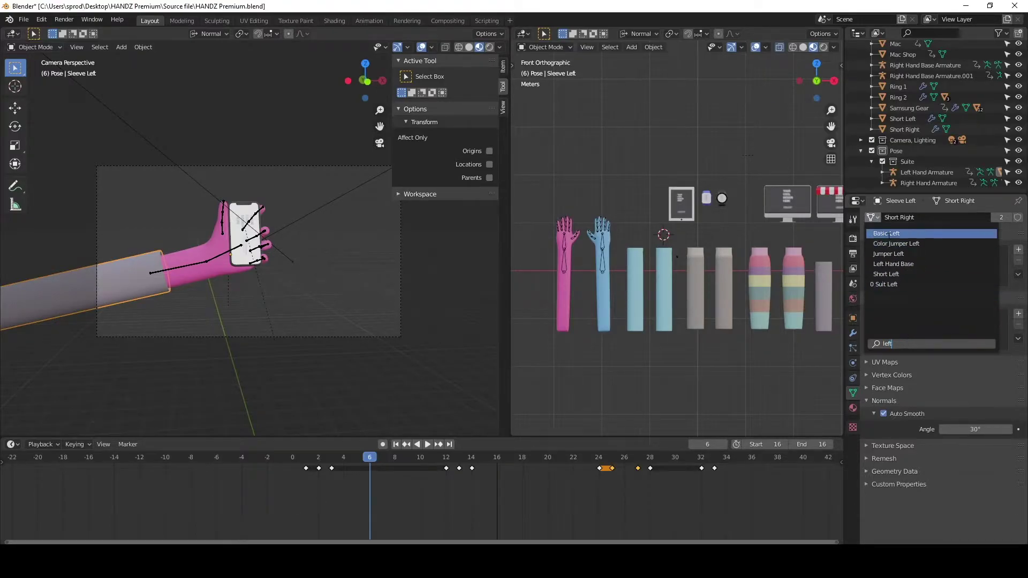
pyautogui.click(889, 253)
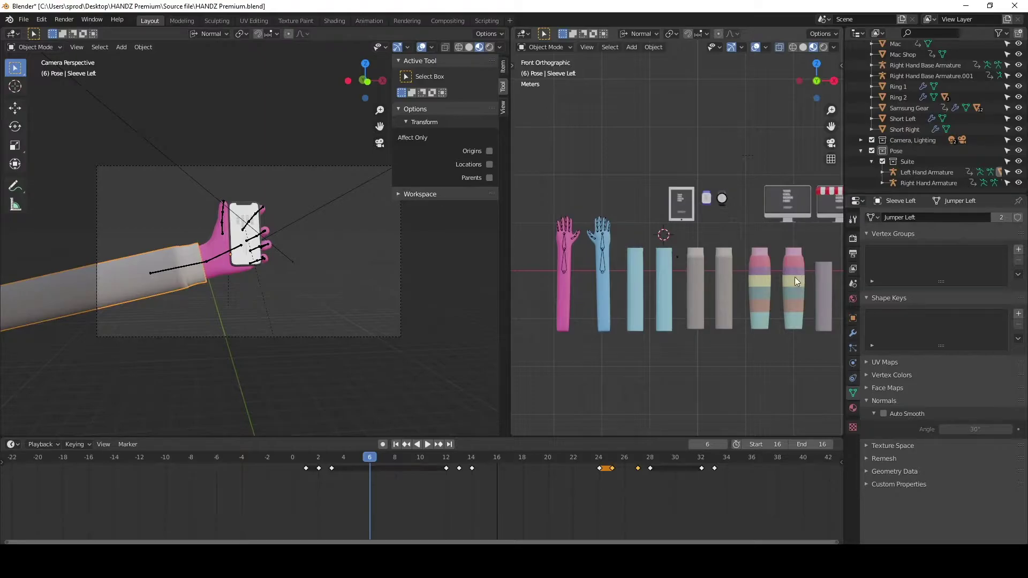
pyautogui.keyDown('ctrl'); pyautogui.scroll(-4, 798, 277); pyautogui.keyUp('ctrl')
pyautogui.keyDown('ctrl'); pyautogui.scroll(1, 605, 284); pyautogui.keyUp('ctrl')
pyautogui.keyDown('ctrl'); pyautogui.scroll(6, 608, 273); pyautogui.keyUp('ctrl')
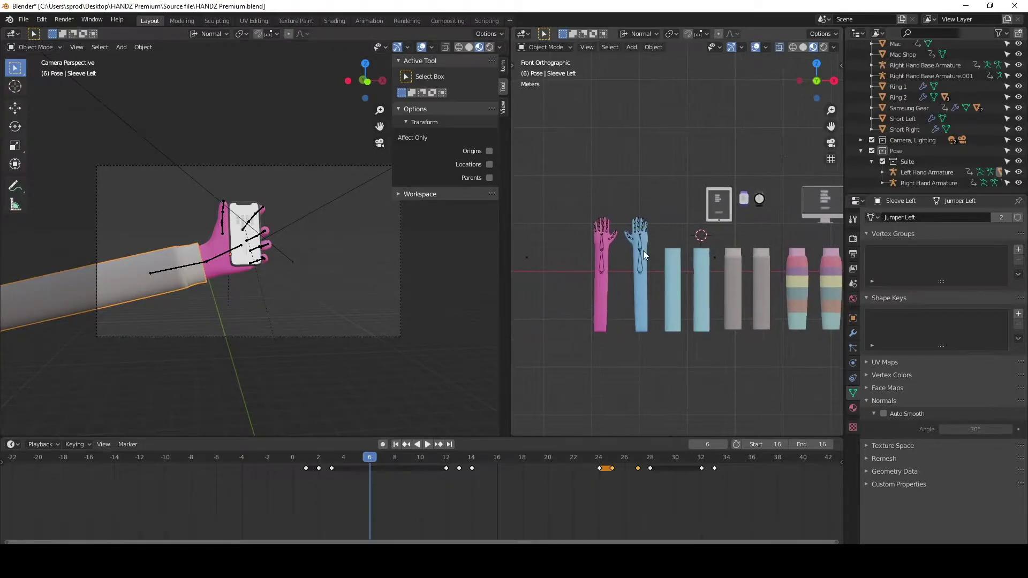
pyautogui.click(644, 250)
pyautogui.click(643, 259)
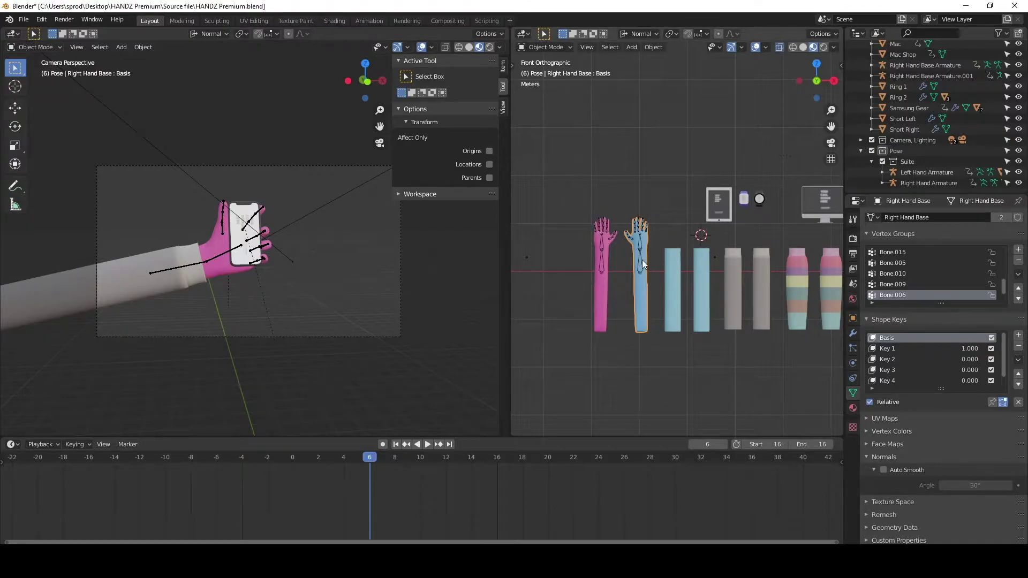
# Preview the heart pose, then give the left sleeve the Color Jumper Left mesh
pyautogui.moveTo(390, 461); pyautogui.dragTo(532, 458)
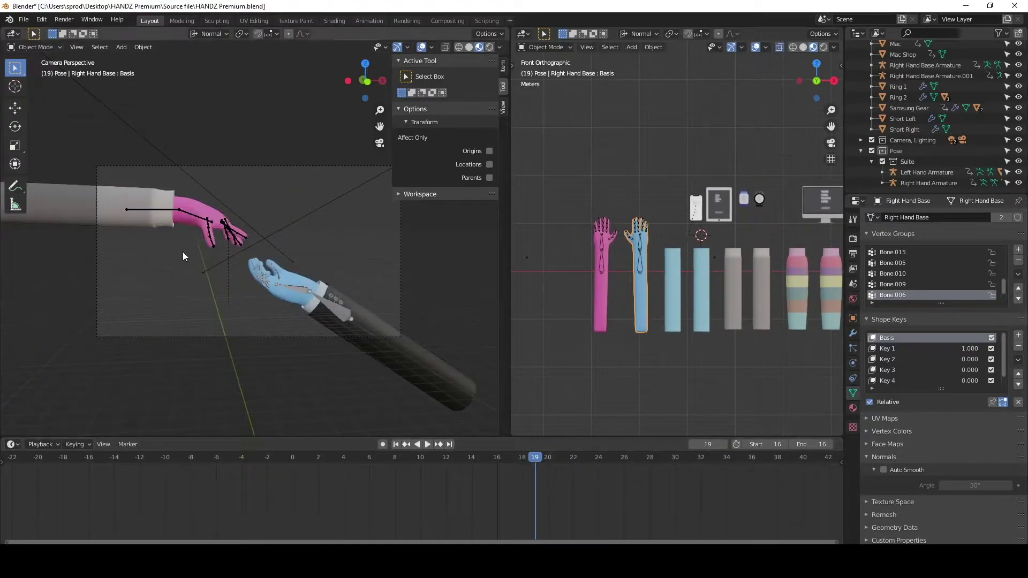
pyautogui.click(111, 197)
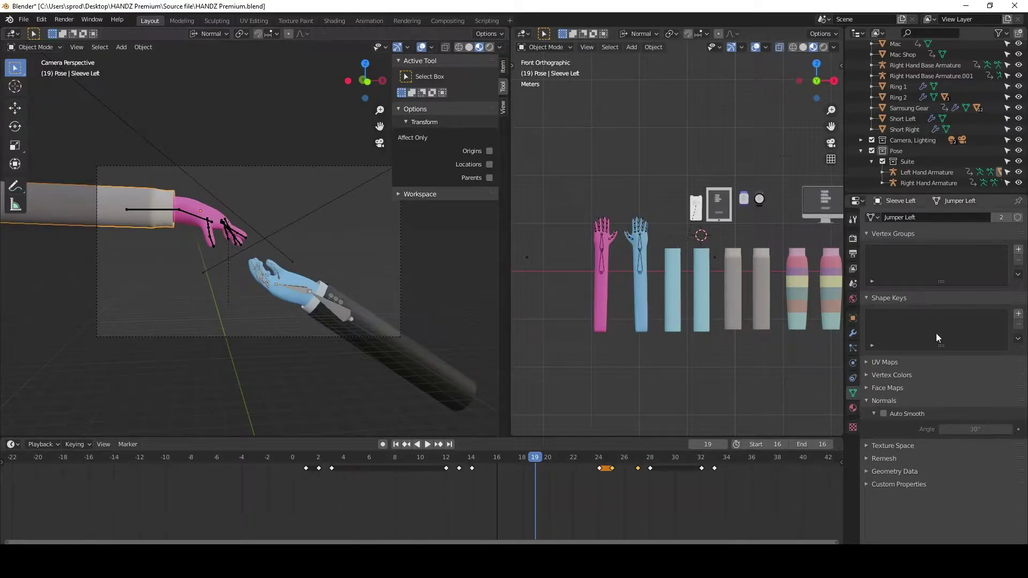
pyautogui.click(871, 216)
pyautogui.scroll(3, 912, 274)
pyautogui.scroll(-8, 912, 273)
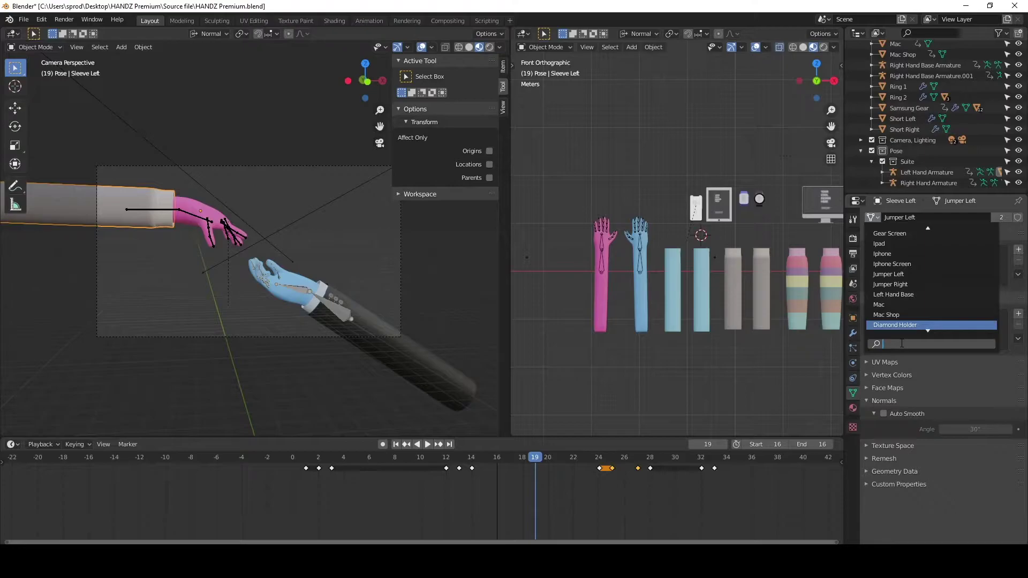
pyautogui.write('left')
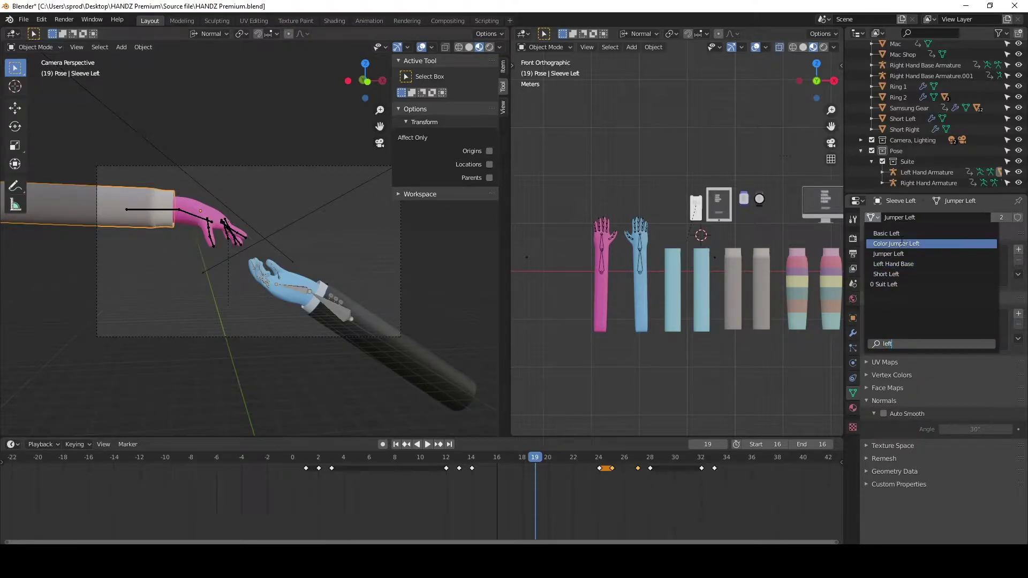
pyautogui.click(903, 243)
# Give the dark right sleeve the Jumper Right mesh by searching 'jumper'
pyautogui.click(377, 317)
pyautogui.click(872, 218)
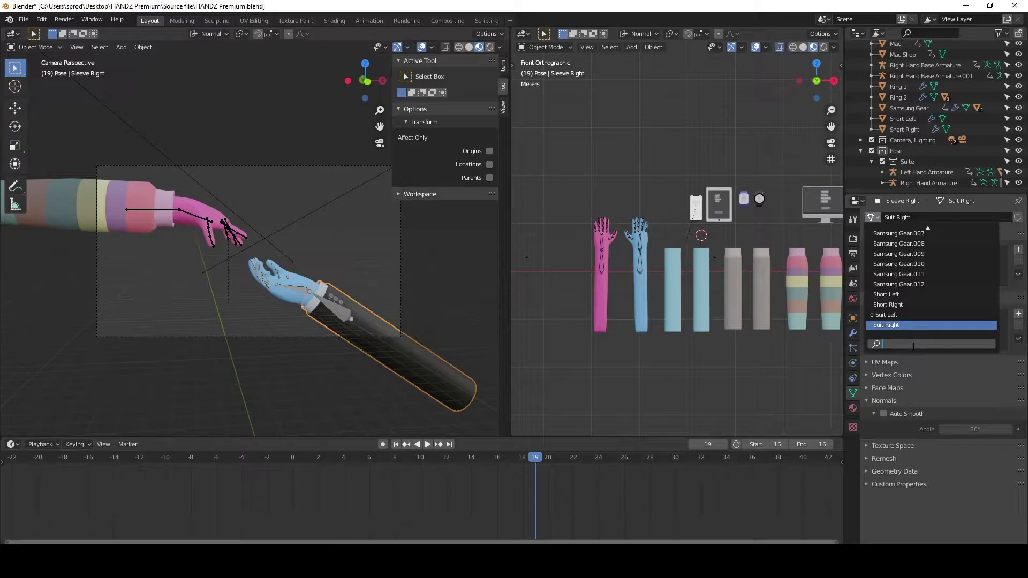
pyautogui.write('jumper')
pyautogui.press('Return')
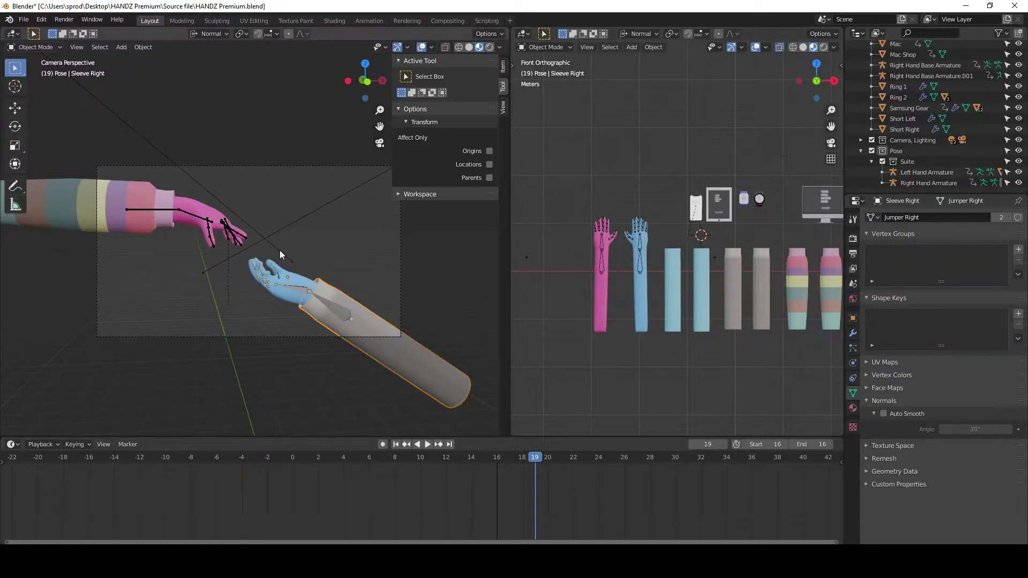
# Recolour the right hand's base colour from blue to pink and scrub the animation
pyautogui.click(286, 278)
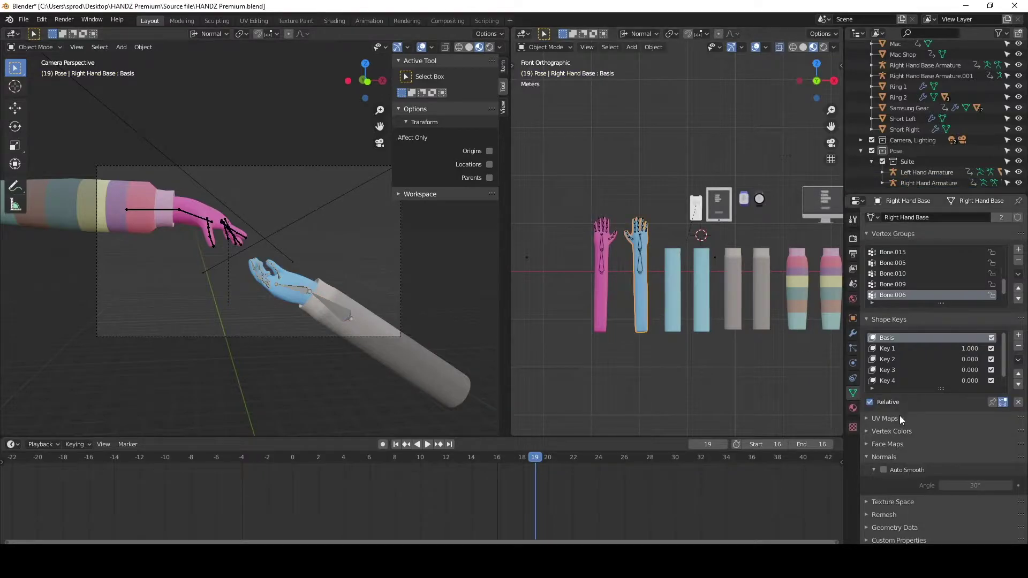
pyautogui.click(852, 407)
pyautogui.click(980, 363)
pyautogui.moveTo(978, 315)
pyautogui.mouseDown()
pyautogui.moveTo(928, 314)
pyautogui.moveTo(983, 315)
pyautogui.mouseUp()
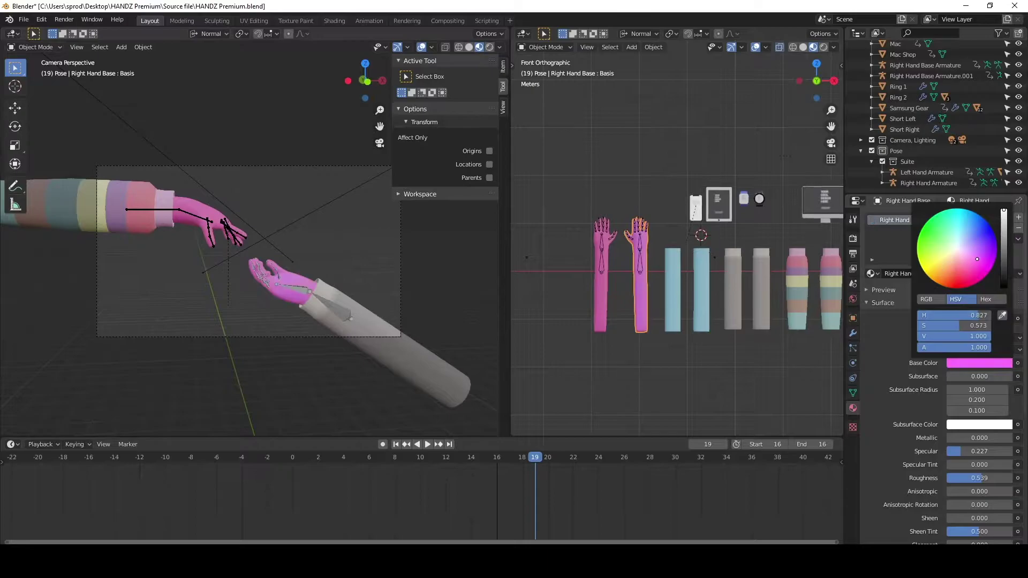
pyautogui.click(383, 268)
pyautogui.moveTo(518, 459); pyautogui.dragTo(435, 461)
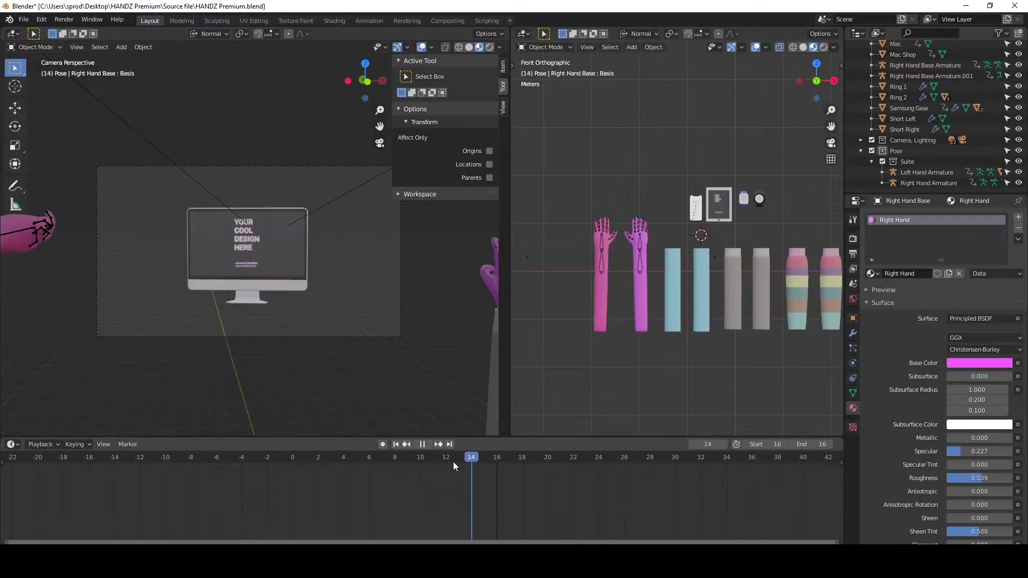
# Stop playback and set the Basic left sleeve's base colour to yellow
pyautogui.press('Escape')
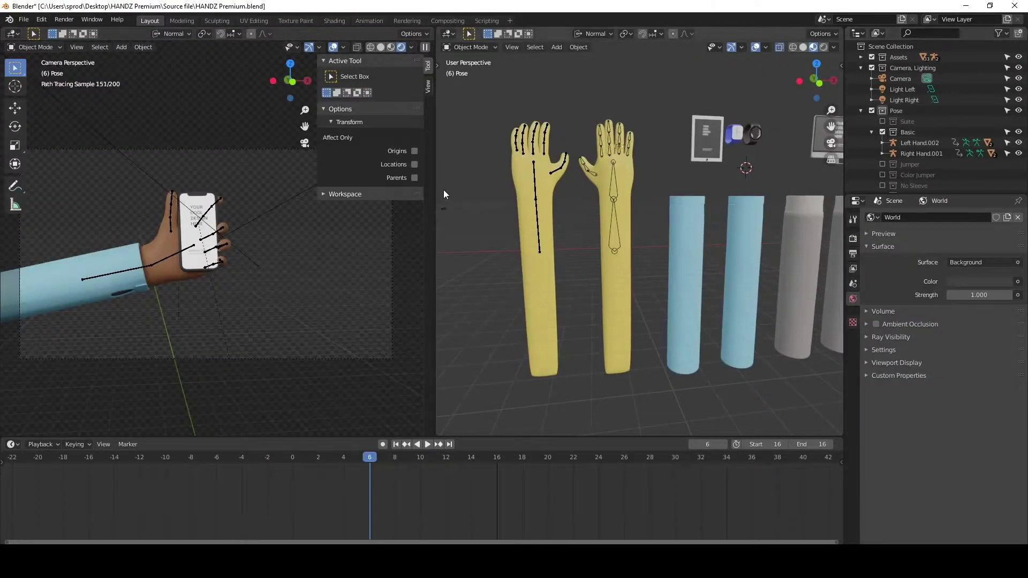
pyautogui.click(129, 299)
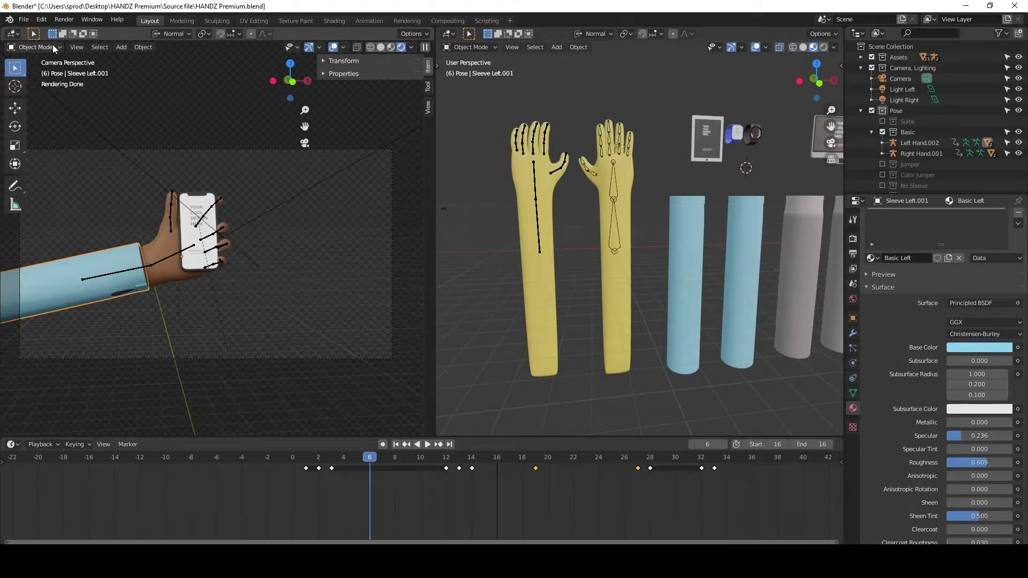
pyautogui.click(107, 258)
pyautogui.click(984, 348)
pyautogui.moveTo(984, 211)
pyautogui.mouseDown()
pyautogui.moveTo(986, 254)
pyautogui.moveTo(946, 267)
pyautogui.moveTo(928, 256)
pyautogui.mouseUp()
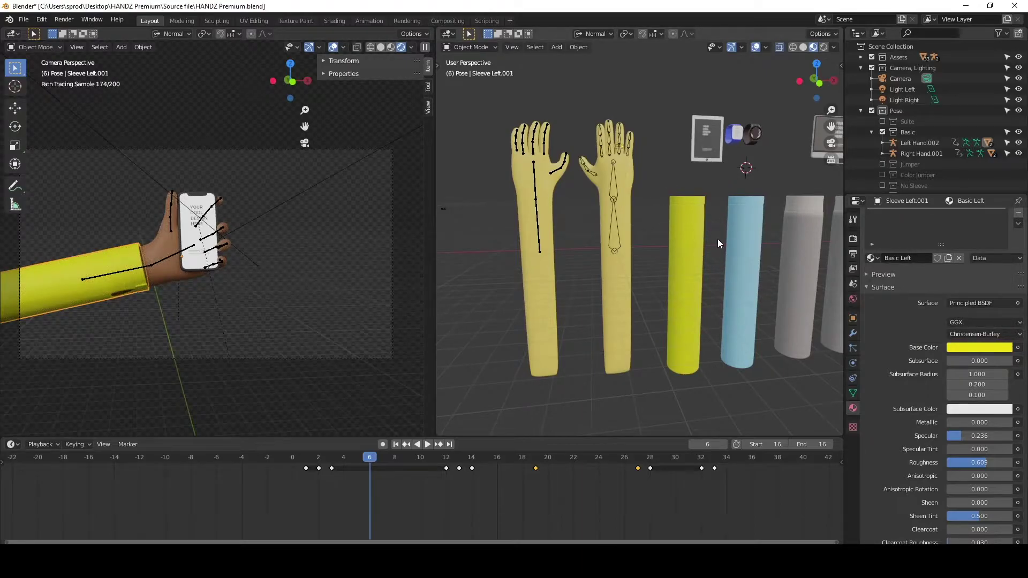
# Set the right sleeve's base colour to purple and preview the animation, returning to frame 7
pyautogui.click(737, 235)
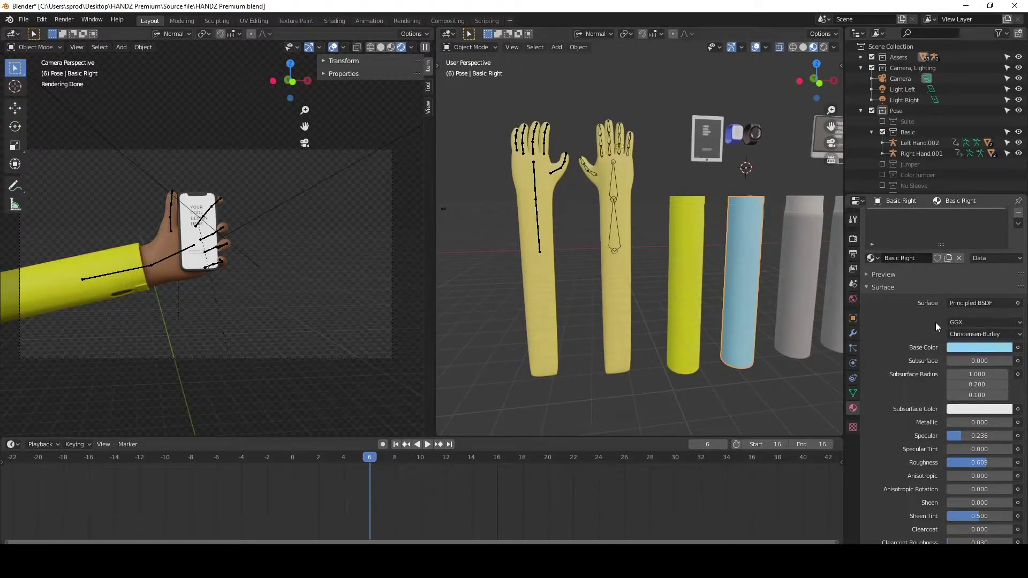
pyautogui.click(974, 348)
pyautogui.moveTo(965, 258); pyautogui.dragTo(984, 235)
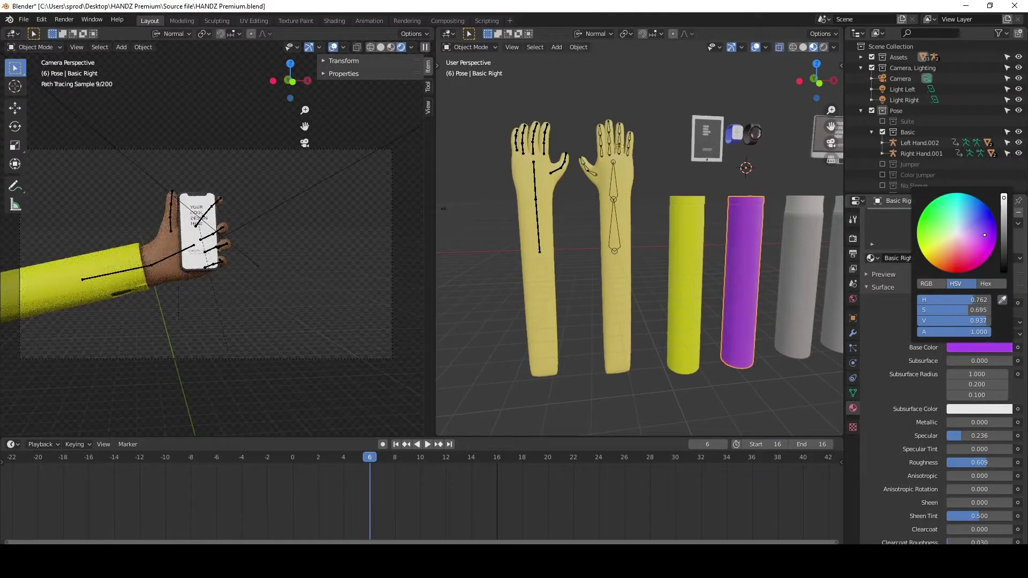
pyautogui.click(427, 444)
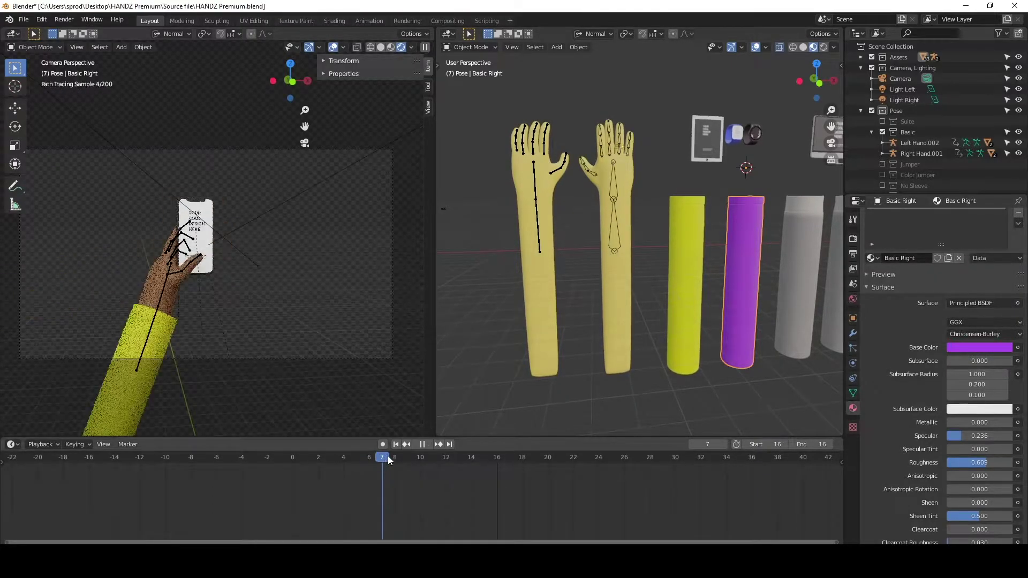
pyautogui.press('space')
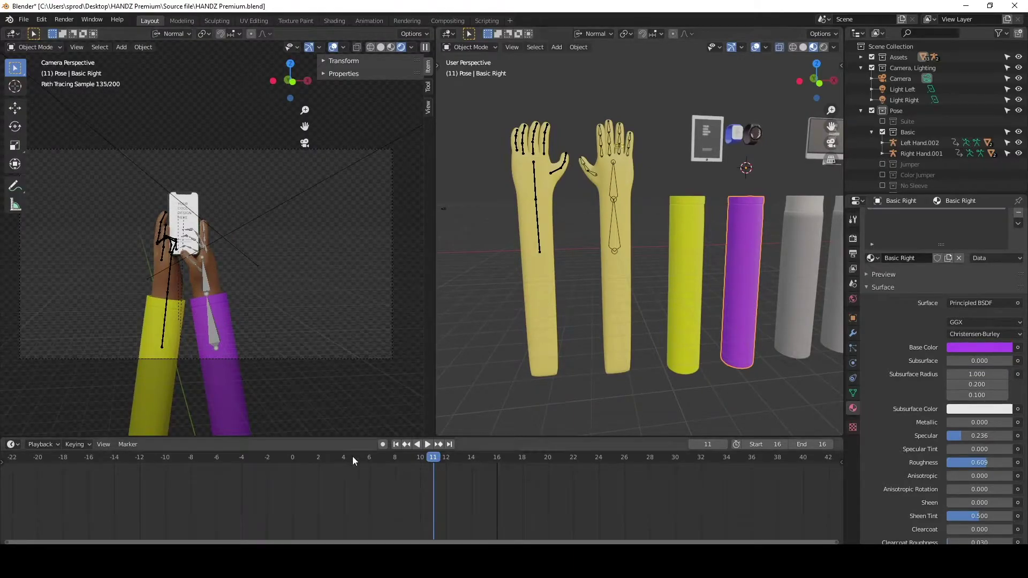
pyautogui.click(381, 457)
pyautogui.click(882, 131)
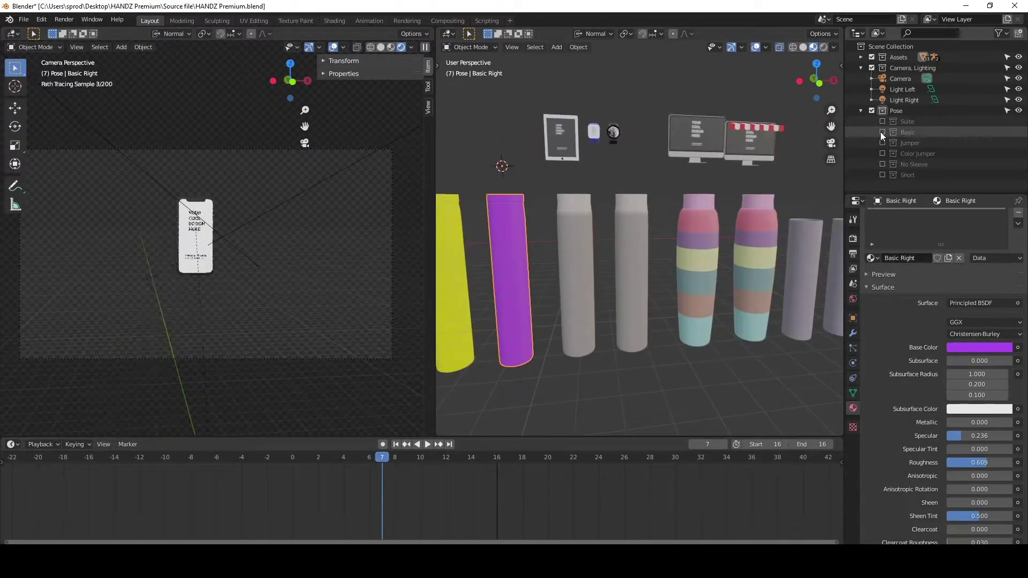
pyautogui.click(882, 132)
# Change the phone-holding hand's base colour to purple
pyautogui.click(163, 293)
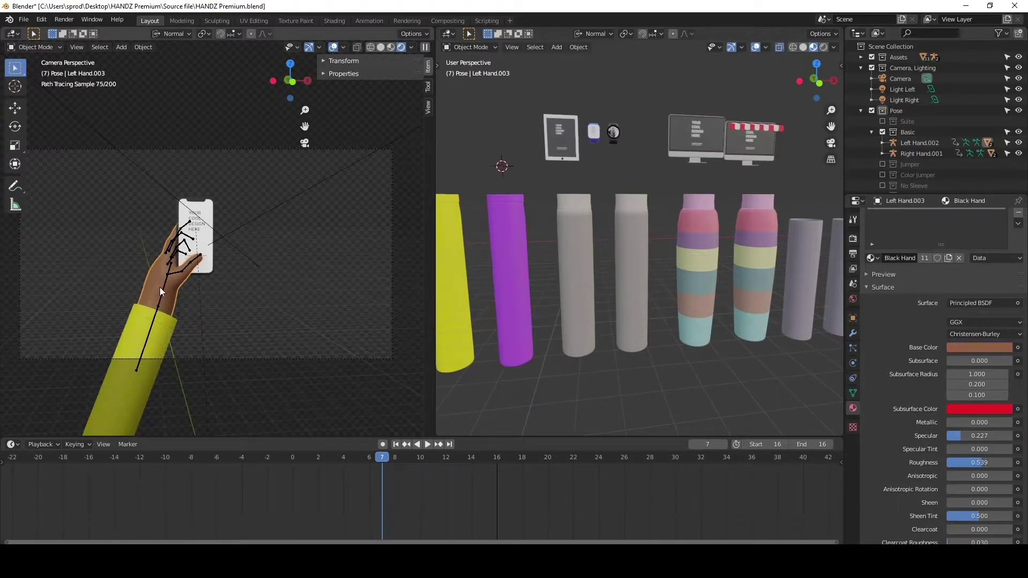
pyautogui.click(979, 347)
pyautogui.click(979, 222)
pyautogui.moveTo(980, 221); pyautogui.dragTo(984, 236)
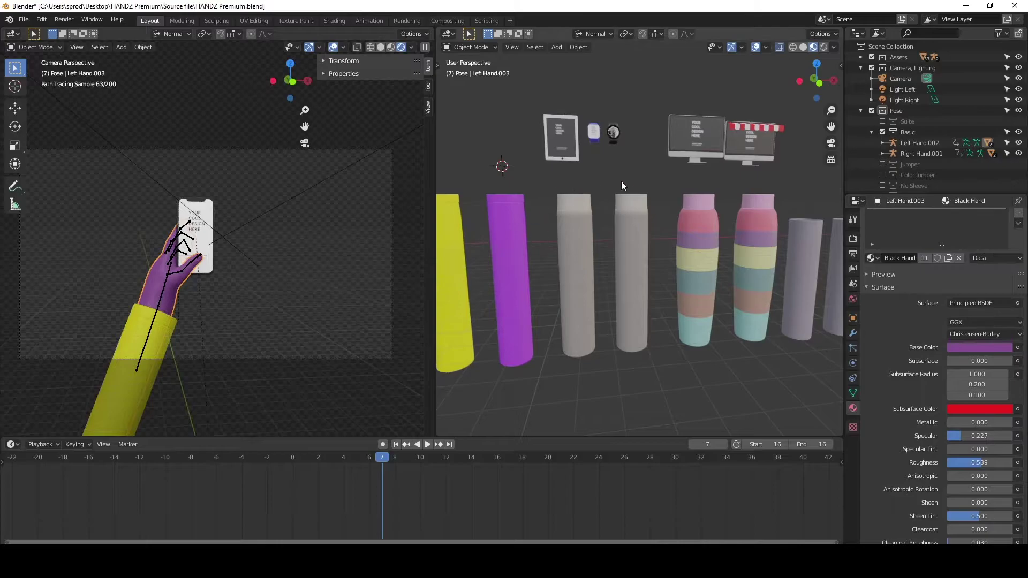
# Hide the Basic collection, show Color Jumper, and select the striped right sleeve
pyautogui.click(883, 132)
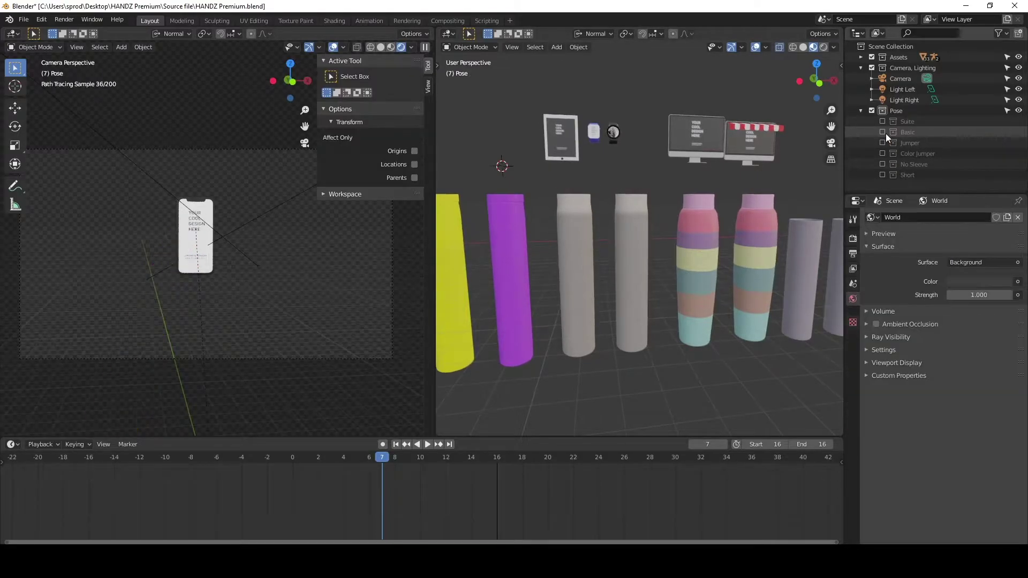
pyautogui.click(882, 153)
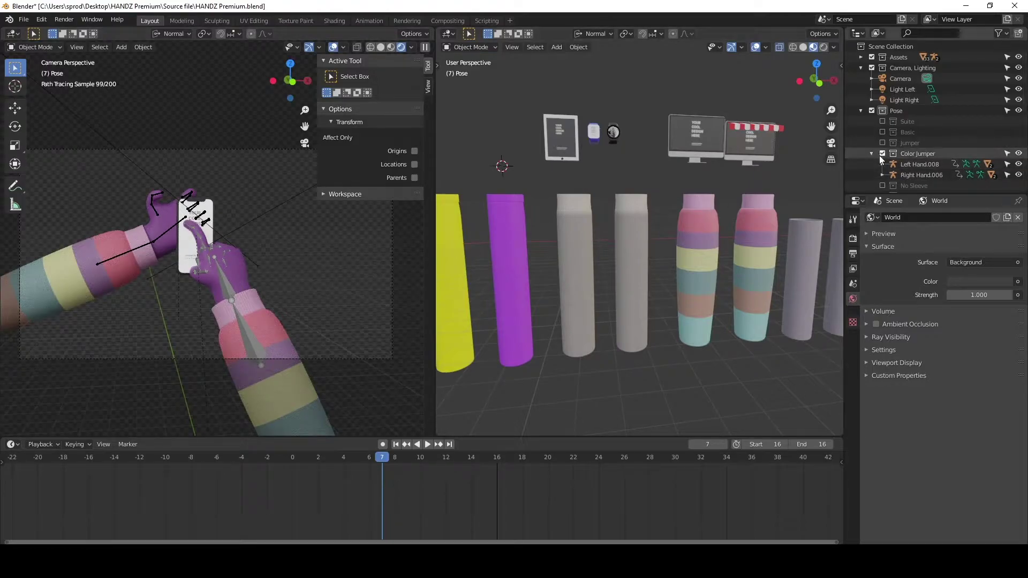
pyautogui.click(249, 332)
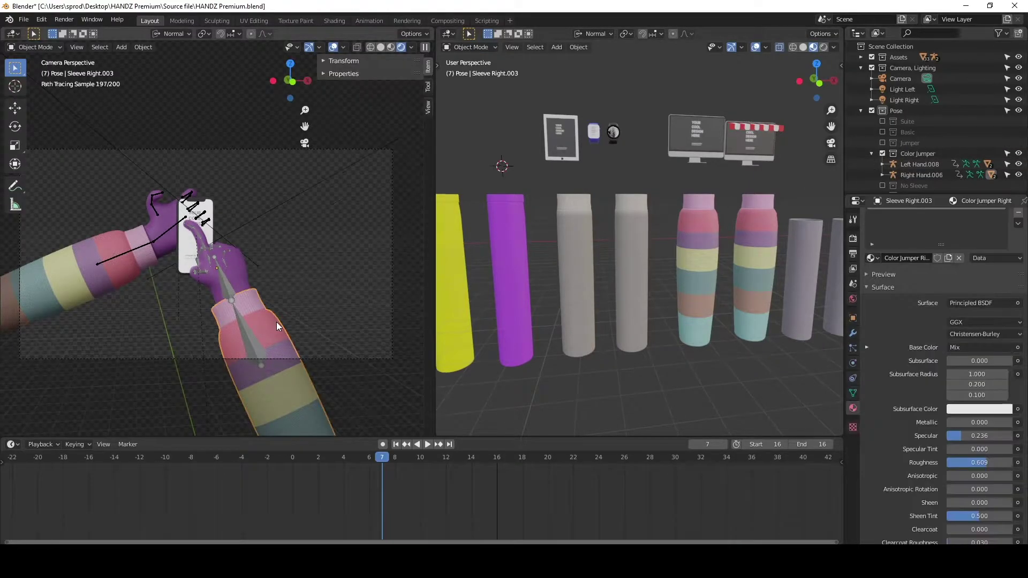
# Change the pink stop on the right sleeve's Color1 colour ramp to blue
pyautogui.click(867, 348)
pyautogui.click(866, 399)
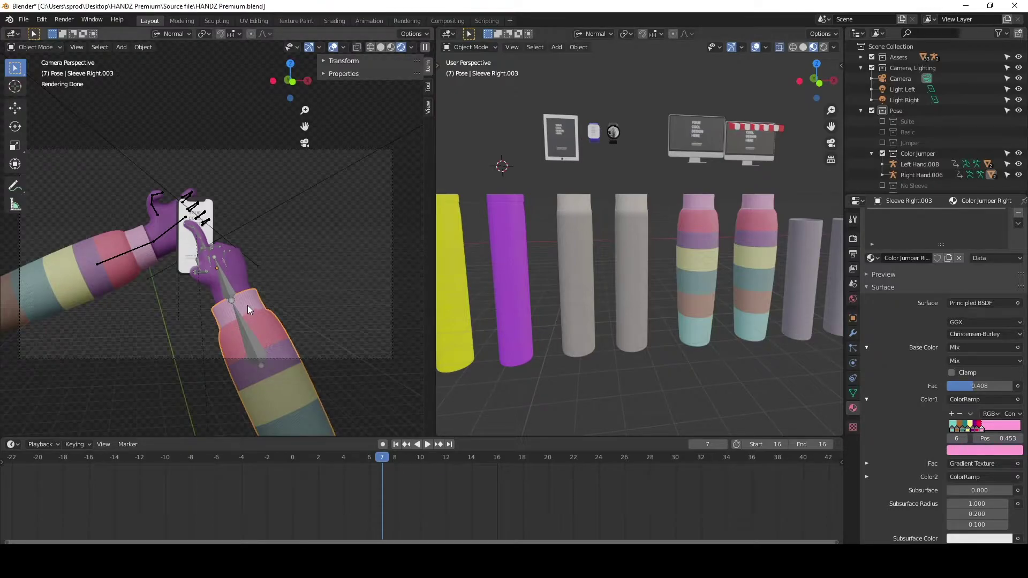
pyautogui.click(989, 424)
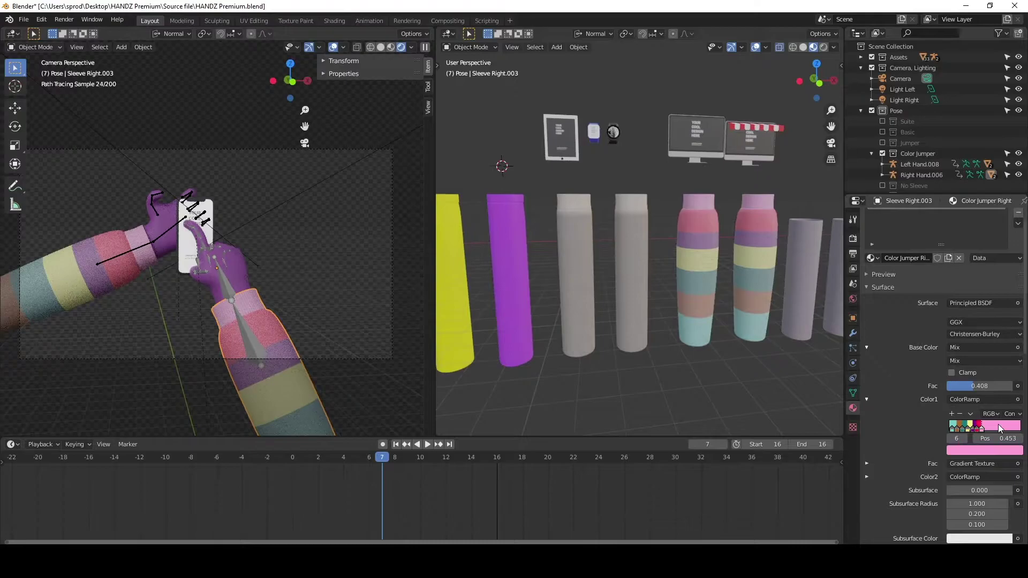
pyautogui.click(998, 424)
pyautogui.click(991, 451)
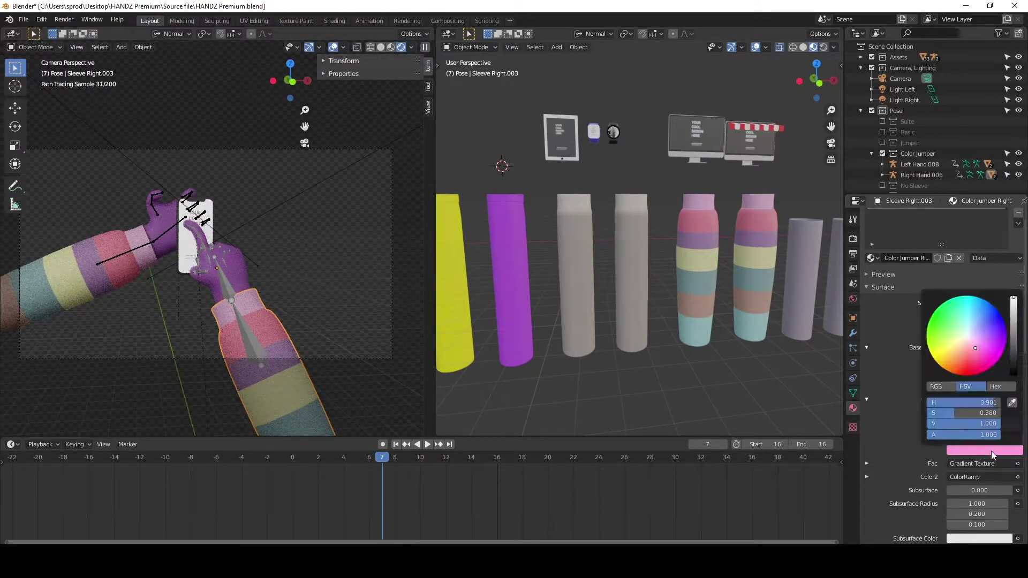
pyautogui.click(992, 319)
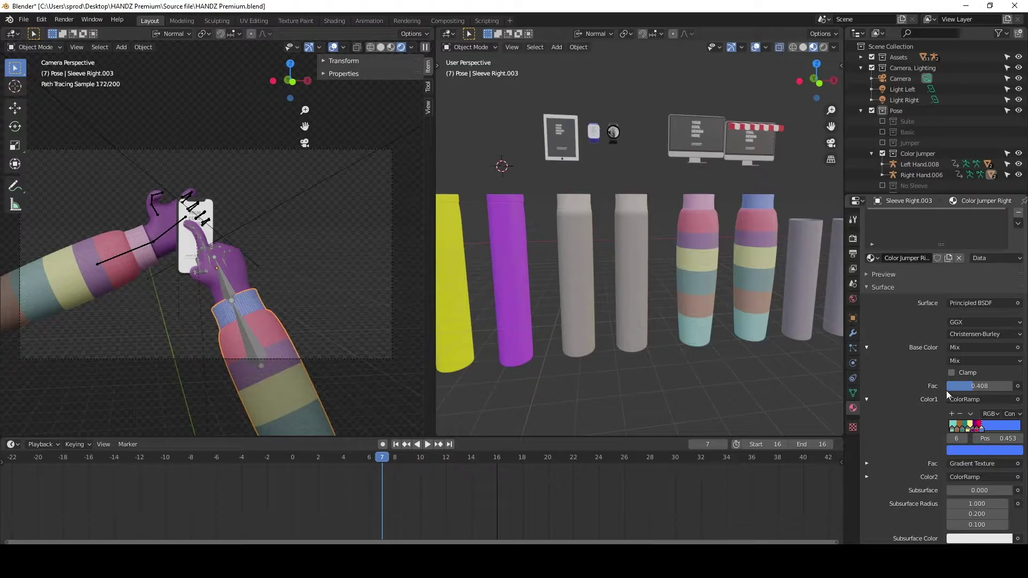
pyautogui.click(683, 229)
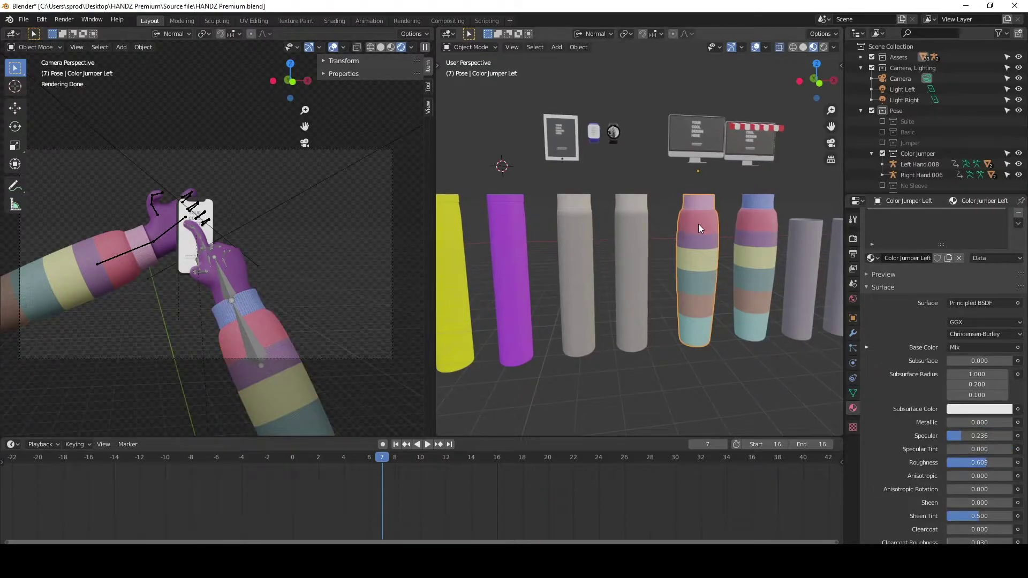
# Expand the left sleeve's Color1 ramp and turn its pink and red stops blue
pyautogui.click(867, 348)
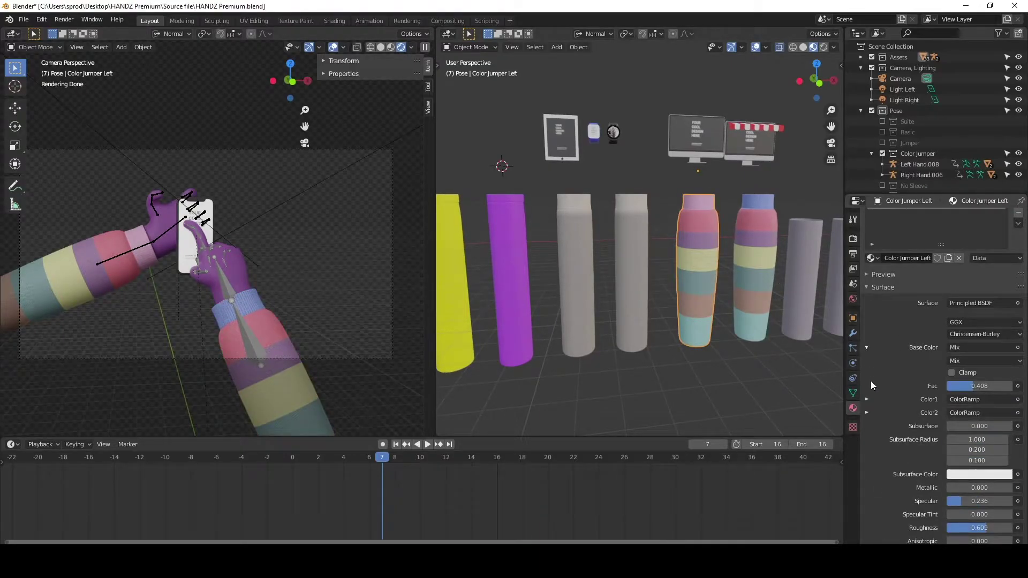
pyautogui.click(867, 399)
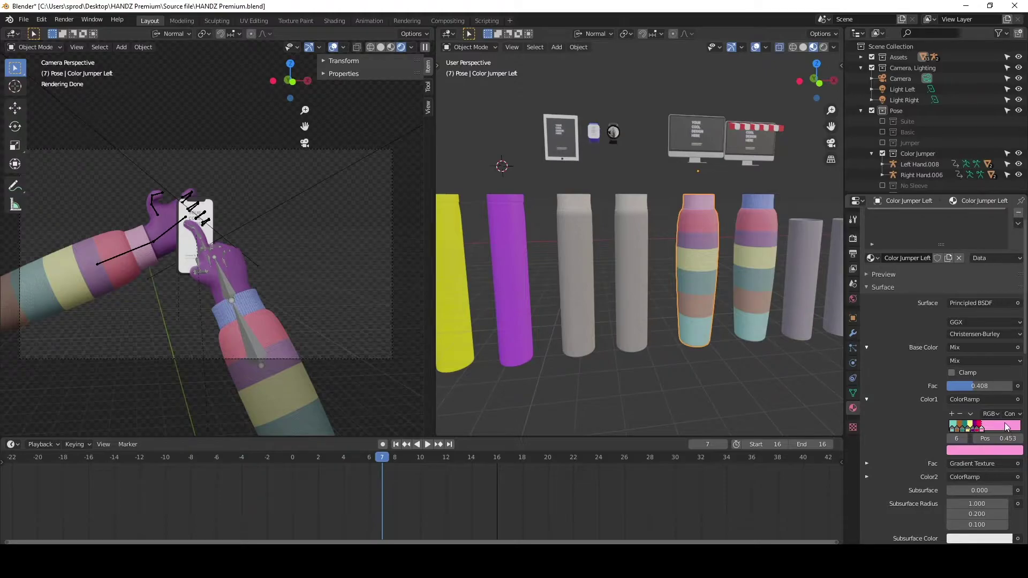
pyautogui.click(990, 450)
pyautogui.click(991, 310)
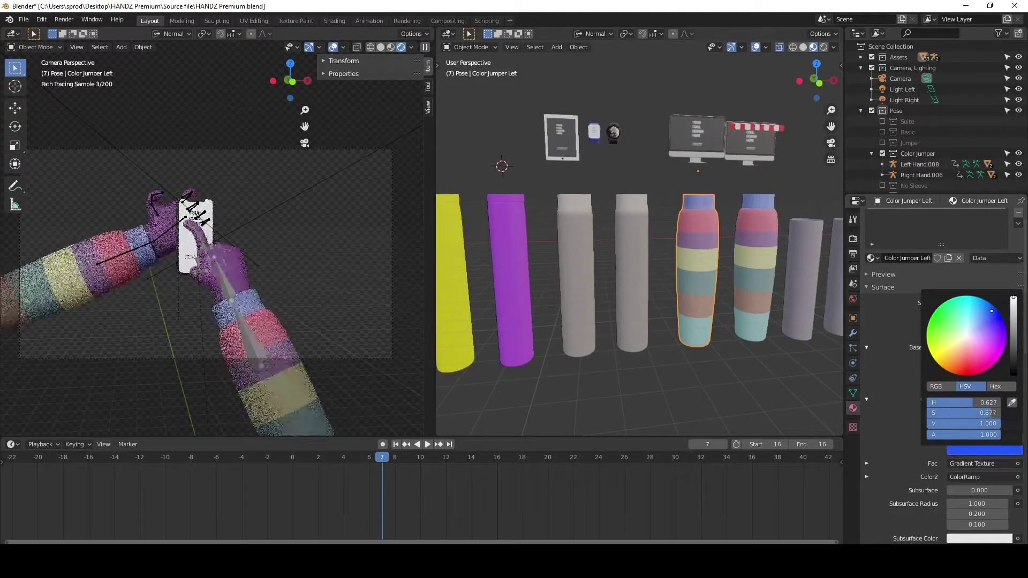
pyautogui.click(977, 426)
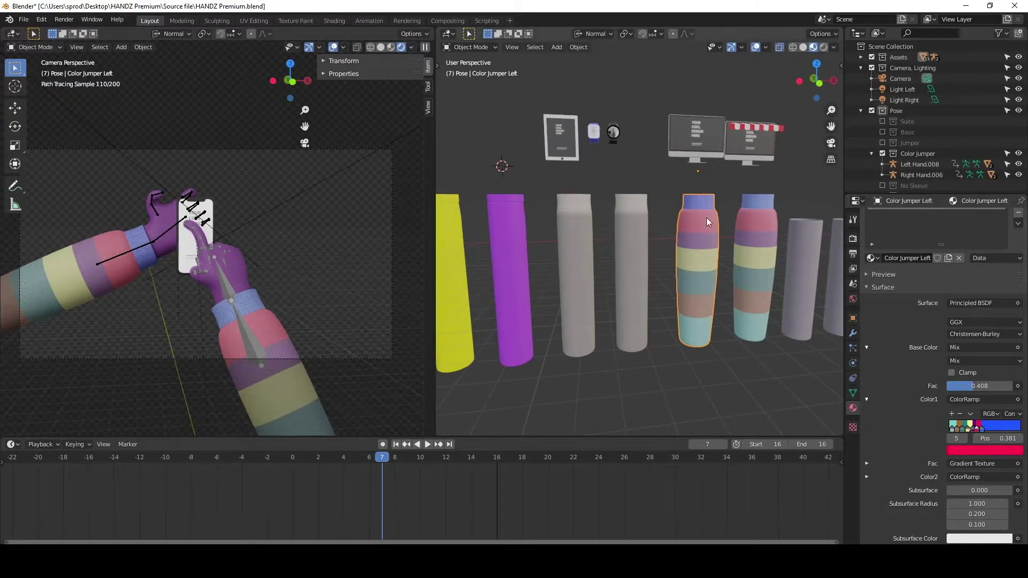
pyautogui.click(999, 449)
pyautogui.moveTo(971, 320); pyautogui.dragTo(988, 317)
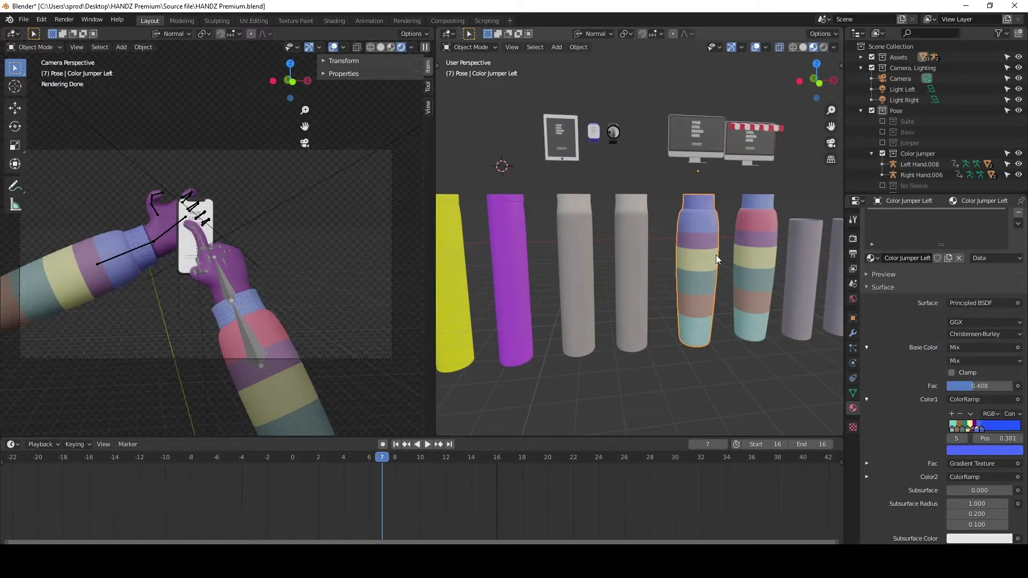
# Turn the purple stop blue and make the stop at 0.381 a soft purple
pyautogui.click(975, 425)
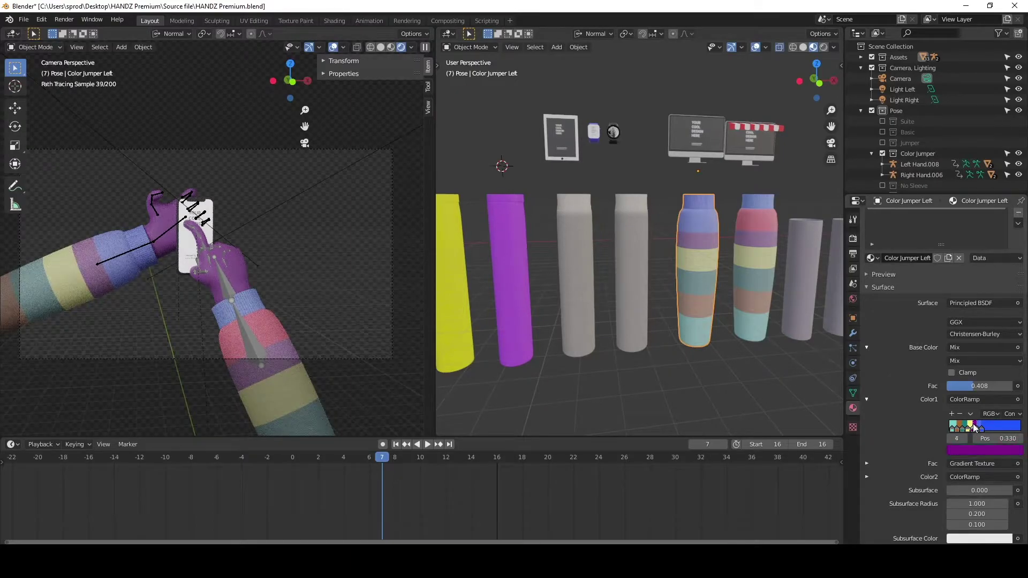
pyautogui.click(981, 450)
pyautogui.moveTo(982, 344); pyautogui.dragTo(980, 313)
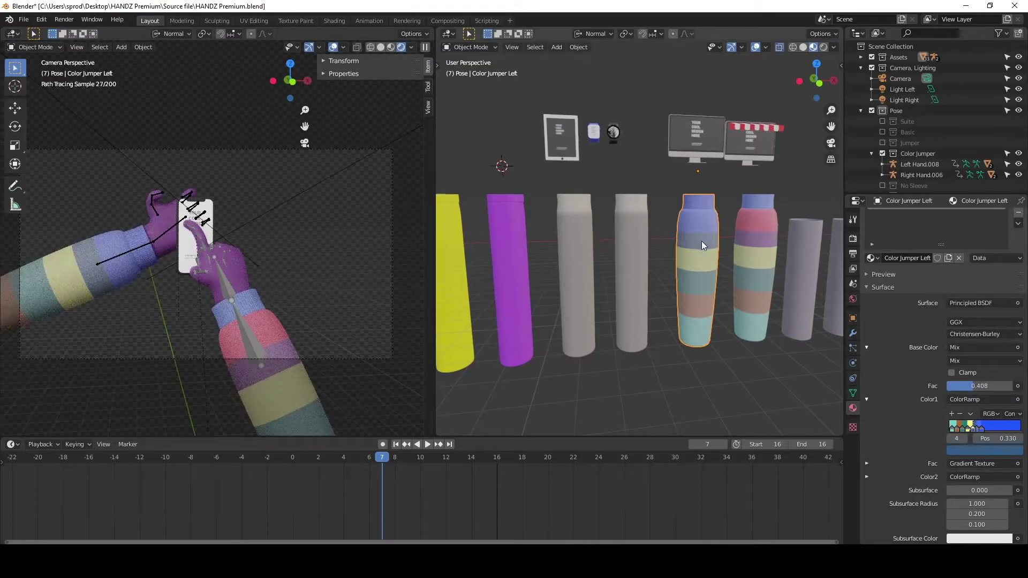
pyautogui.click(987, 451)
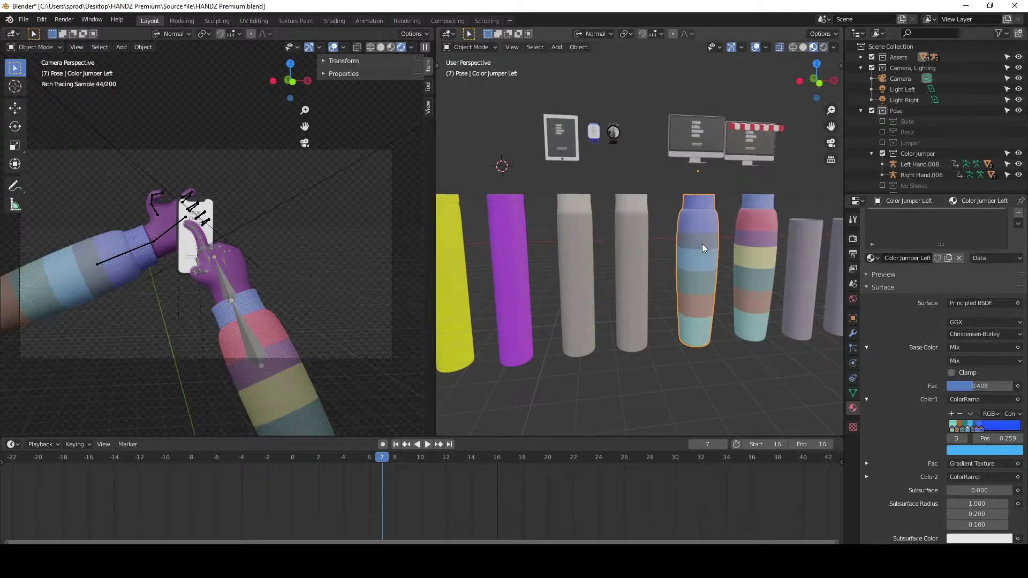
pyautogui.click(976, 427)
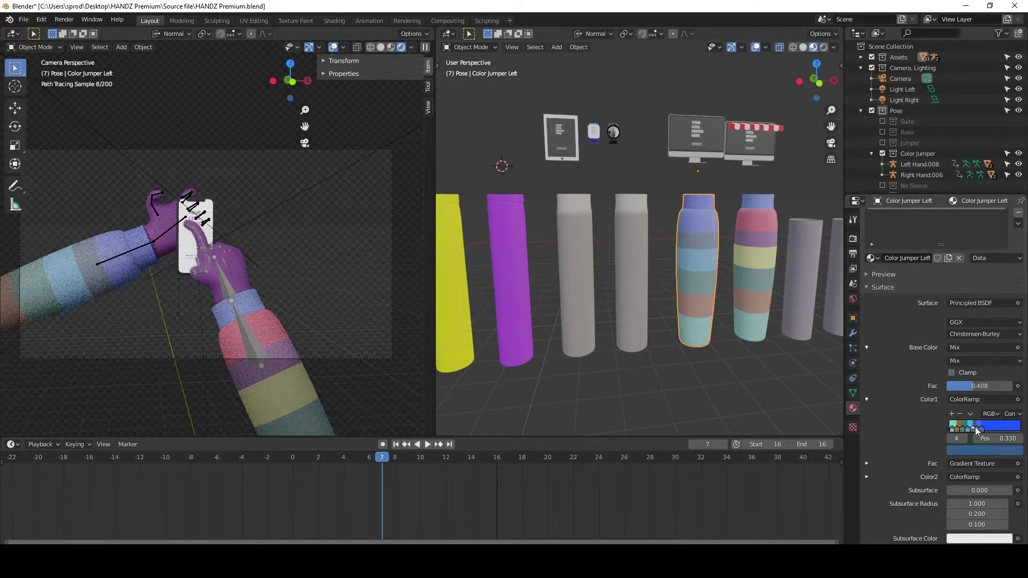
pyautogui.click(982, 450)
pyautogui.click(974, 308)
pyautogui.moveTo(974, 309)
pyautogui.mouseDown()
pyautogui.moveTo(977, 329)
pyautogui.moveTo(982, 316)
pyautogui.mouseUp()
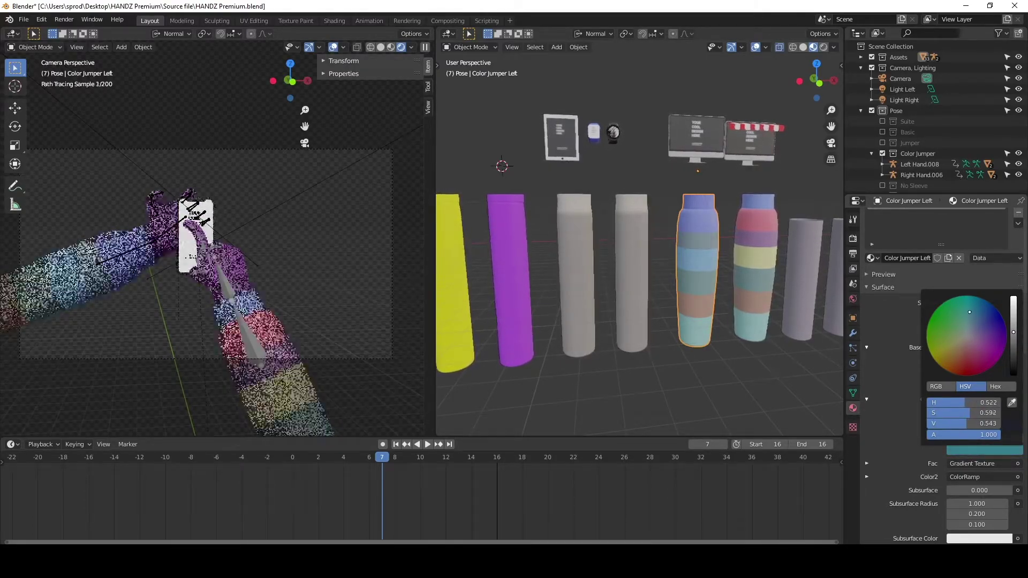
# Set a stop's colour through its Hex value and paste blue onto the teal stop
pyautogui.click(992, 449)
pyautogui.click(999, 388)
pyautogui.click(975, 403)
pyautogui.press('Return')
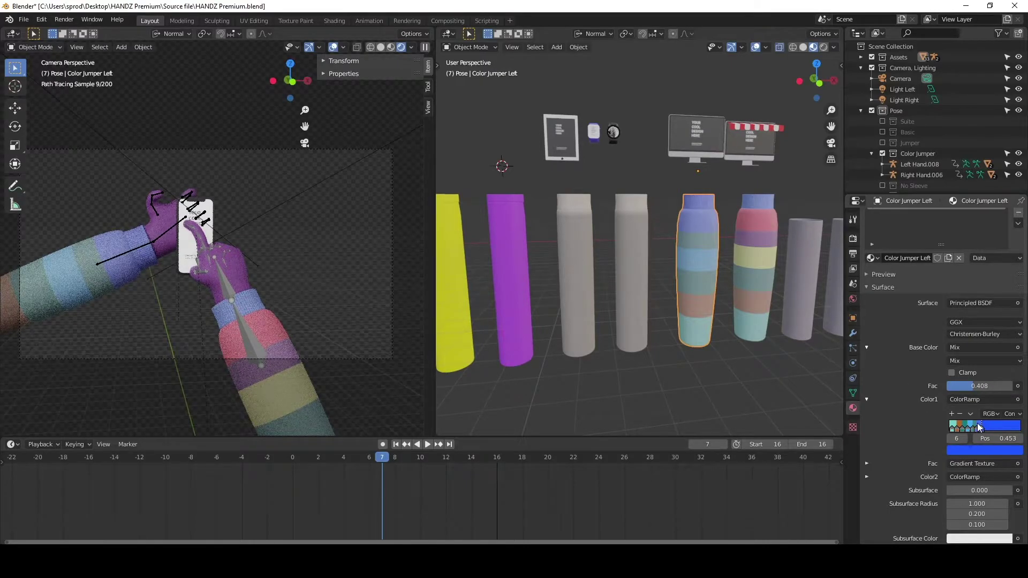
pyautogui.click(973, 428)
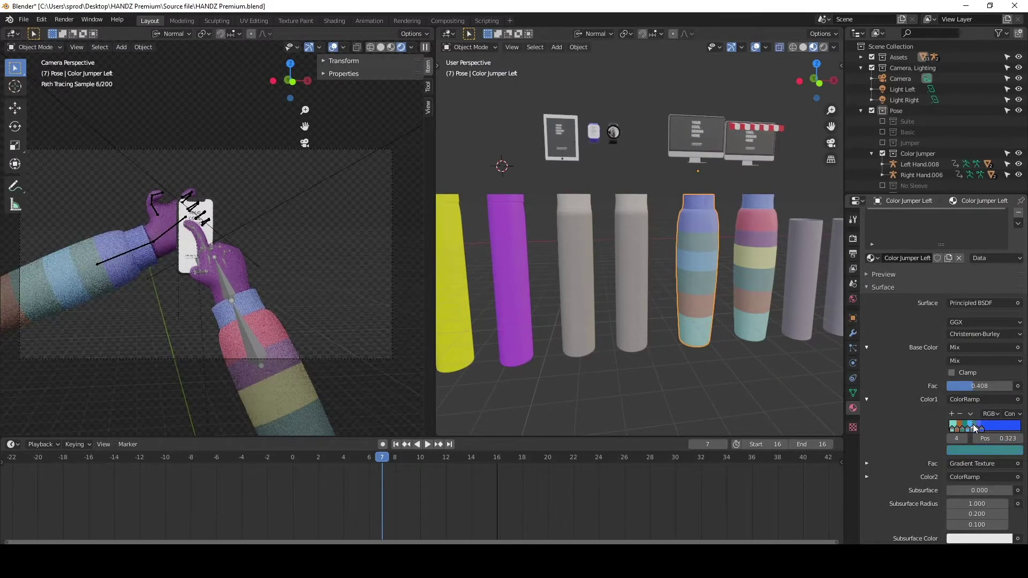
pyautogui.click(984, 451)
pyautogui.hotkey('ctrl', 'v')
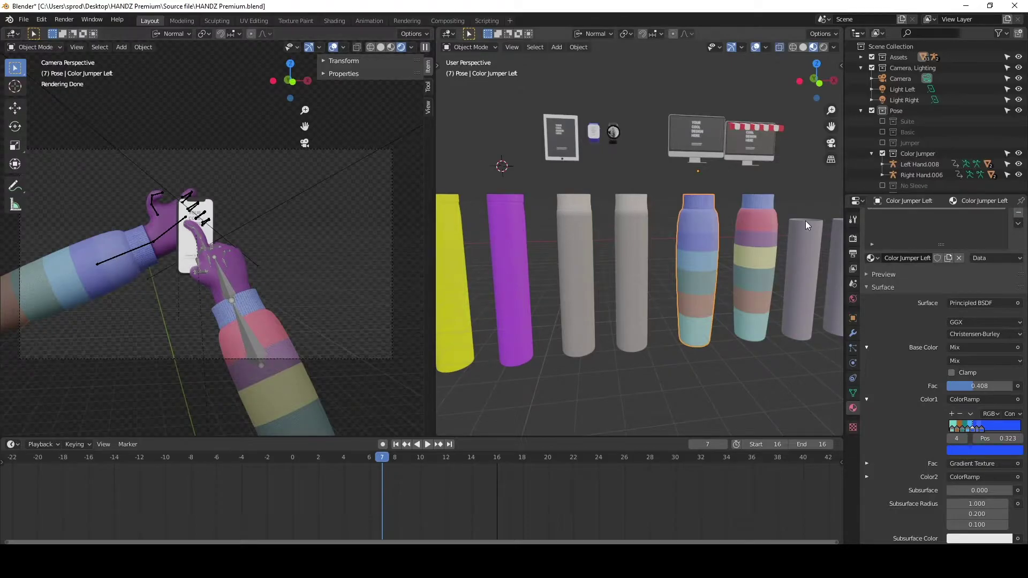
# Swap the Color Jumper collection for Short and put the Short Left sleeve in Edit Mode
pyautogui.click(882, 154)
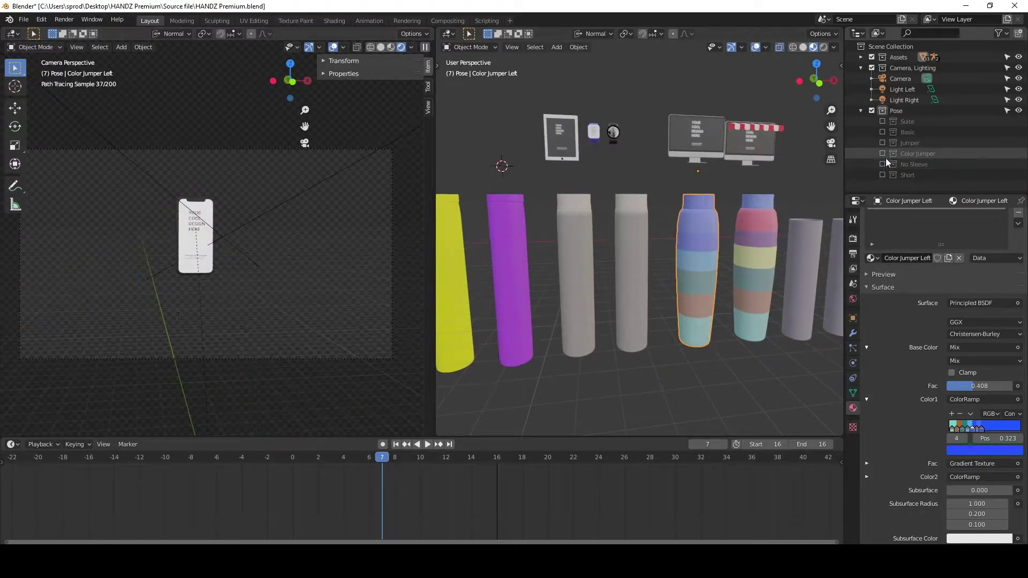
pyautogui.click(882, 176)
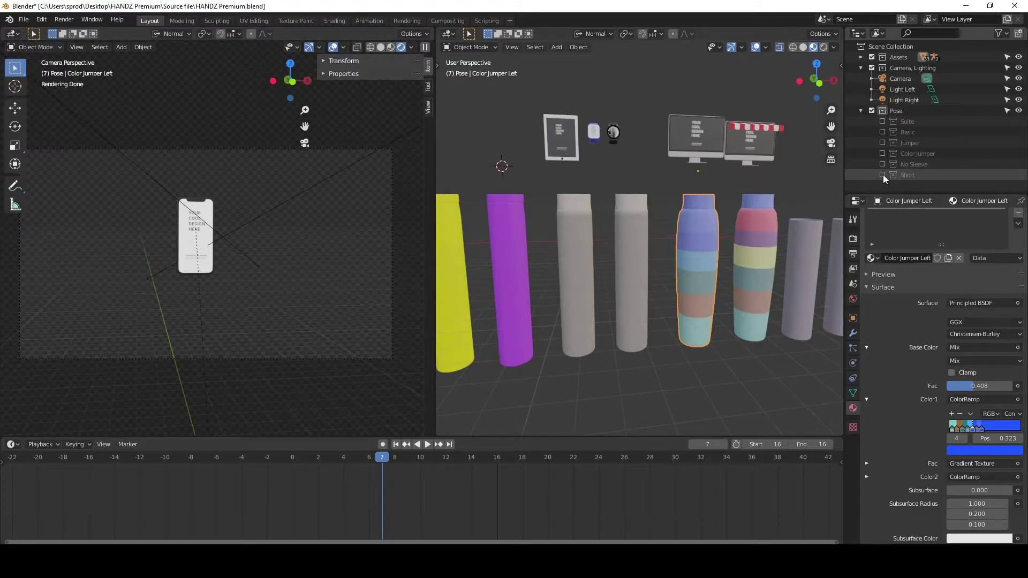
pyautogui.keyDown('shift'); pyautogui.moveTo(686, 217); pyautogui.dragTo(476, 215, button='middle'); pyautogui.keyUp('shift')
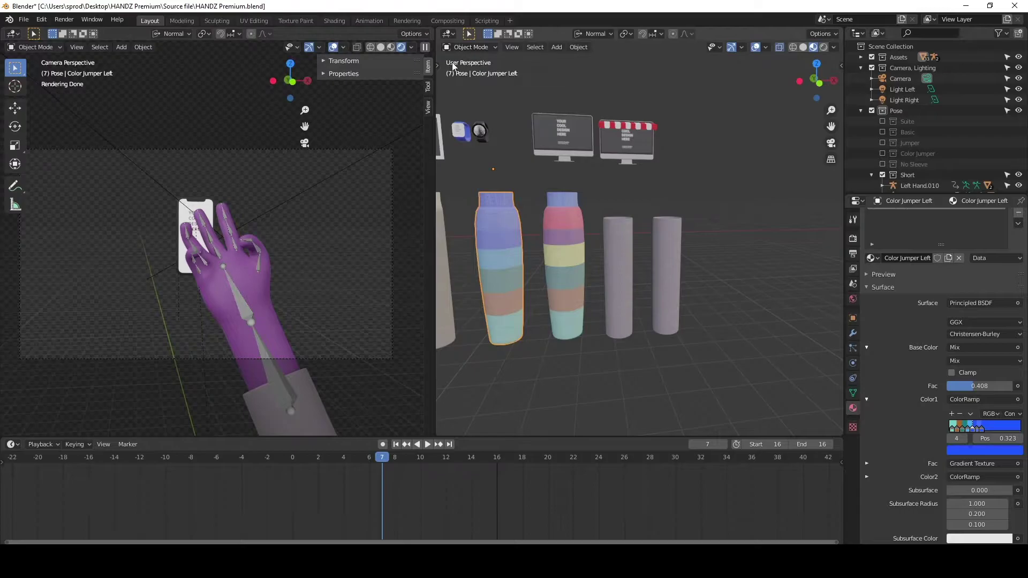
pyautogui.click(613, 238)
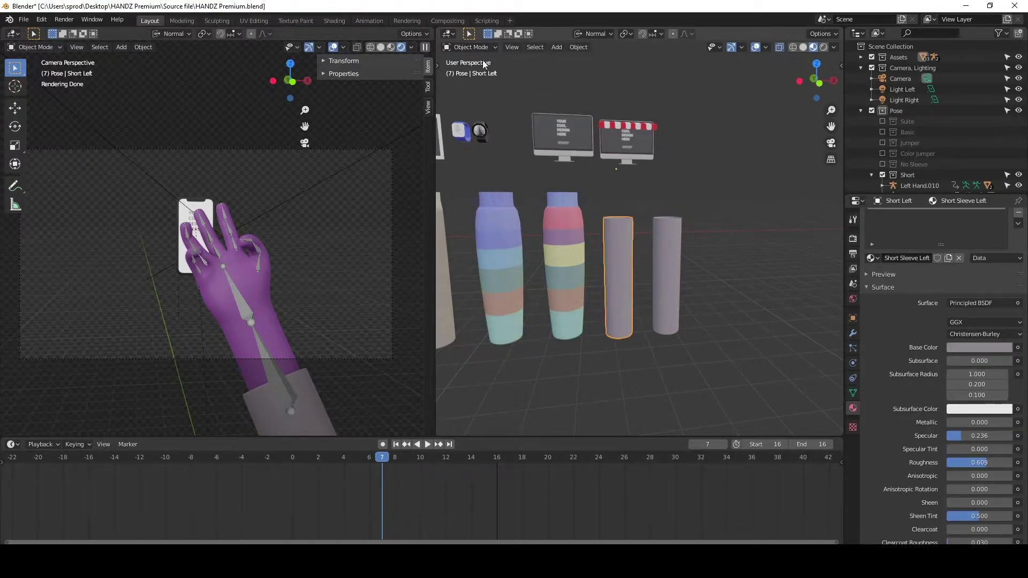
pyautogui.click(464, 47)
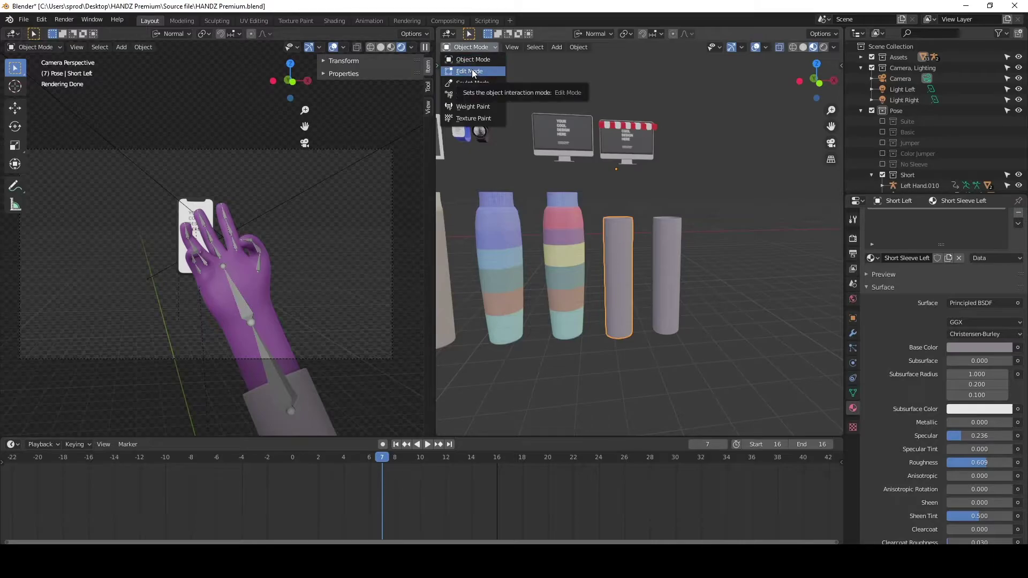
pyautogui.click(472, 71)
# Move the sleeve's top edge ring along Z, then check the pose at frame 8
pyautogui.scroll(5, 594, 182)
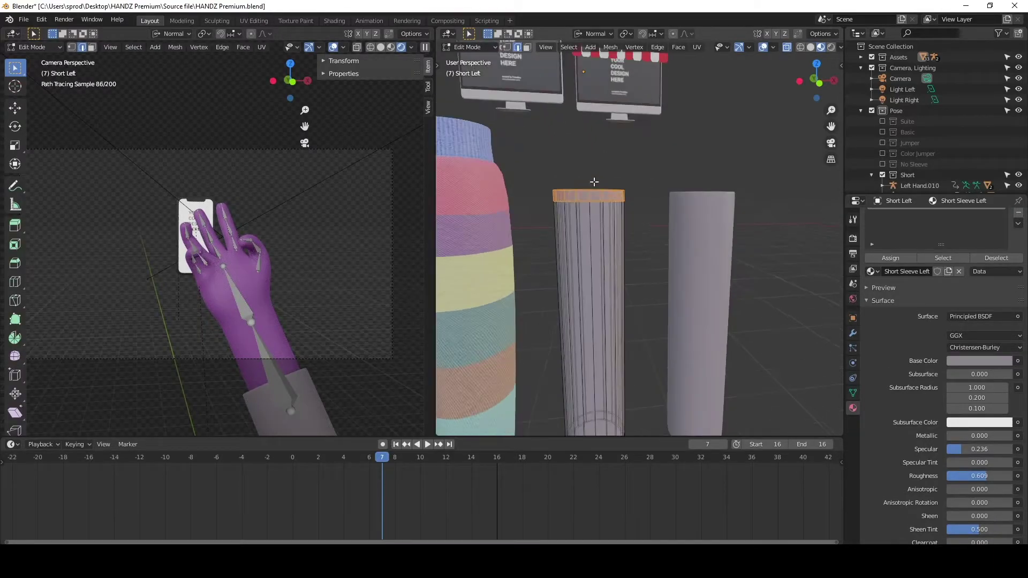
pyautogui.scroll(2, 595, 182)
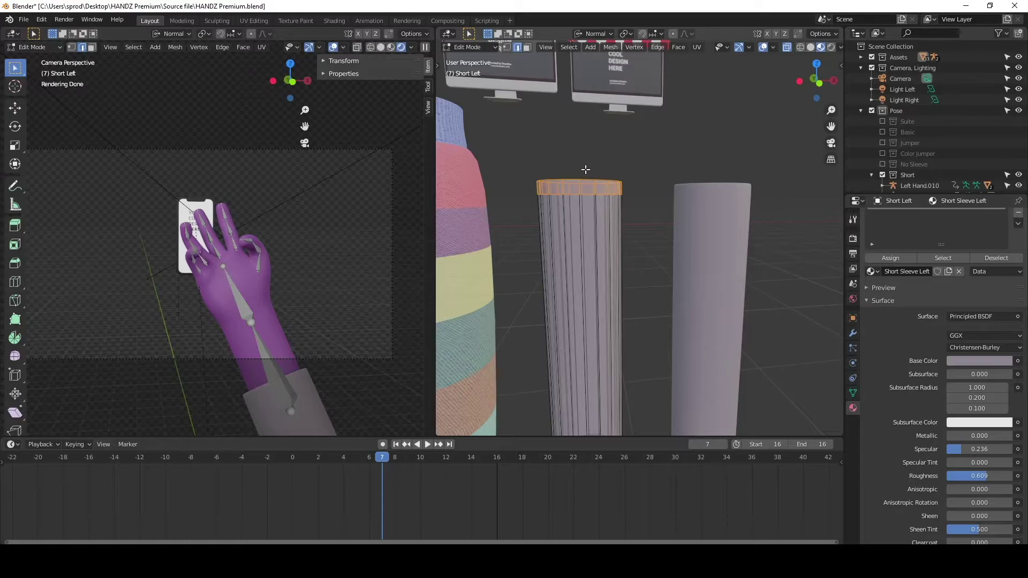
pyautogui.scroll(-2, 569, 184)
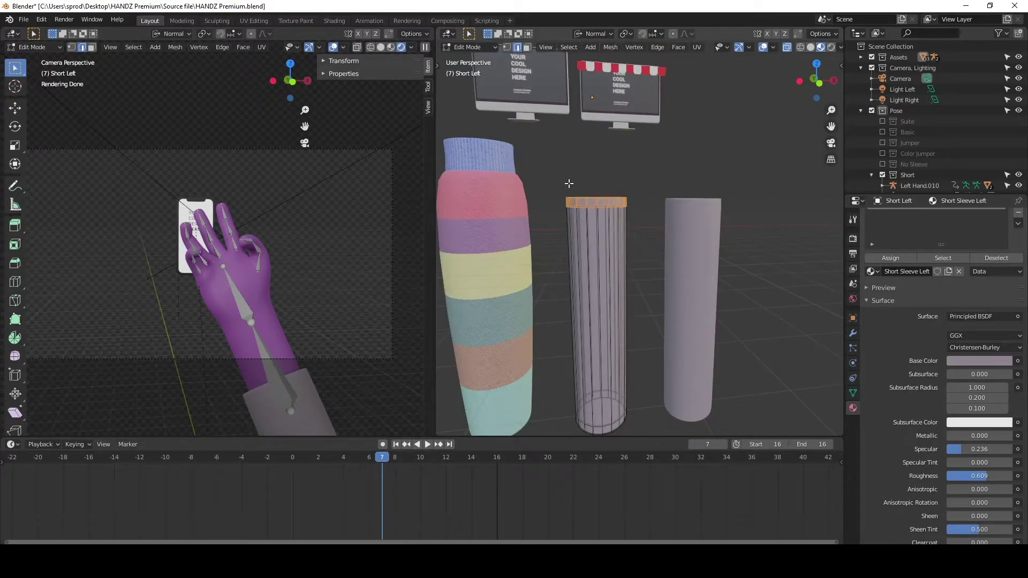
pyautogui.press('g')
pyautogui.press('z')
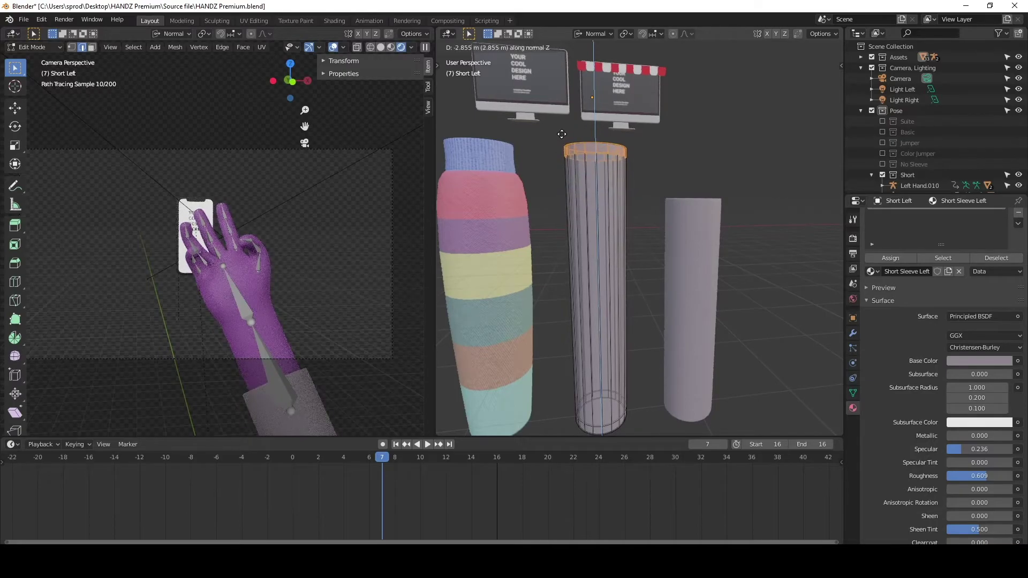
pyautogui.click(555, 176)
pyautogui.moveTo(390, 457)
pyautogui.mouseDown()
pyautogui.moveTo(403, 457)
pyautogui.moveTo(393, 458)
pyautogui.mouseUp()
pyautogui.press('space')
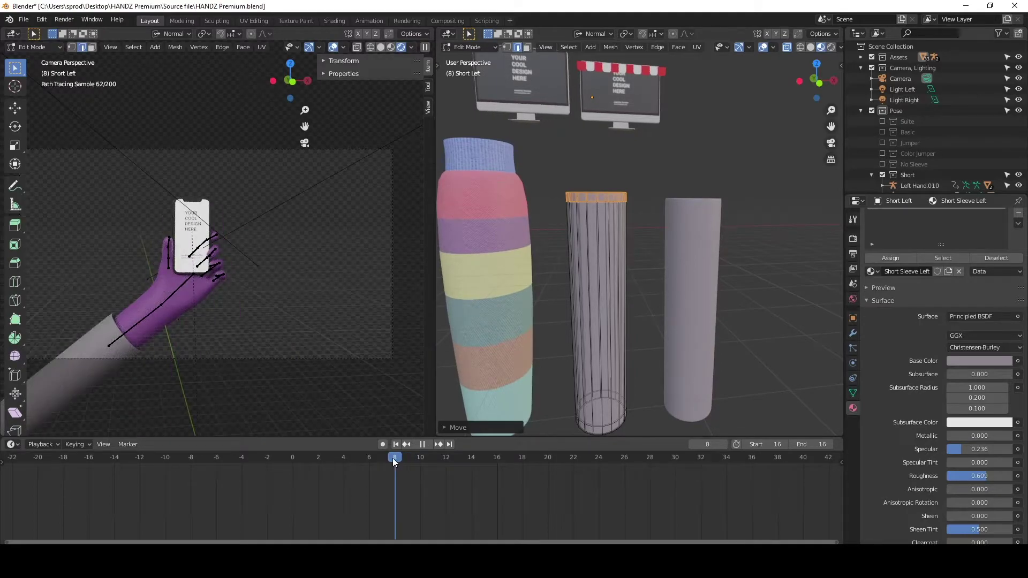
pyautogui.press('space')
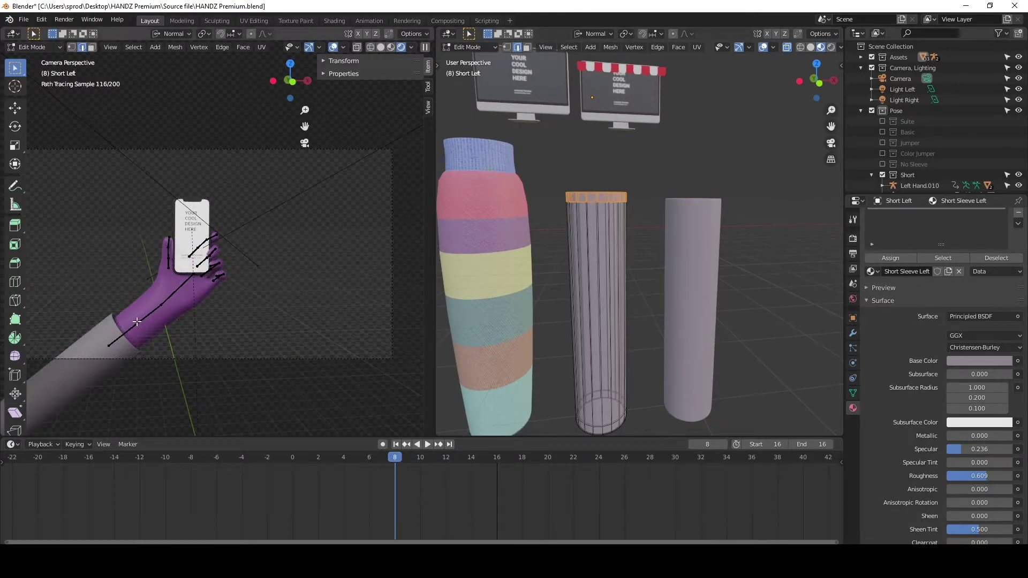
# Extrude the top ring and pan across the coloured and white sleeves
pyautogui.press('e')
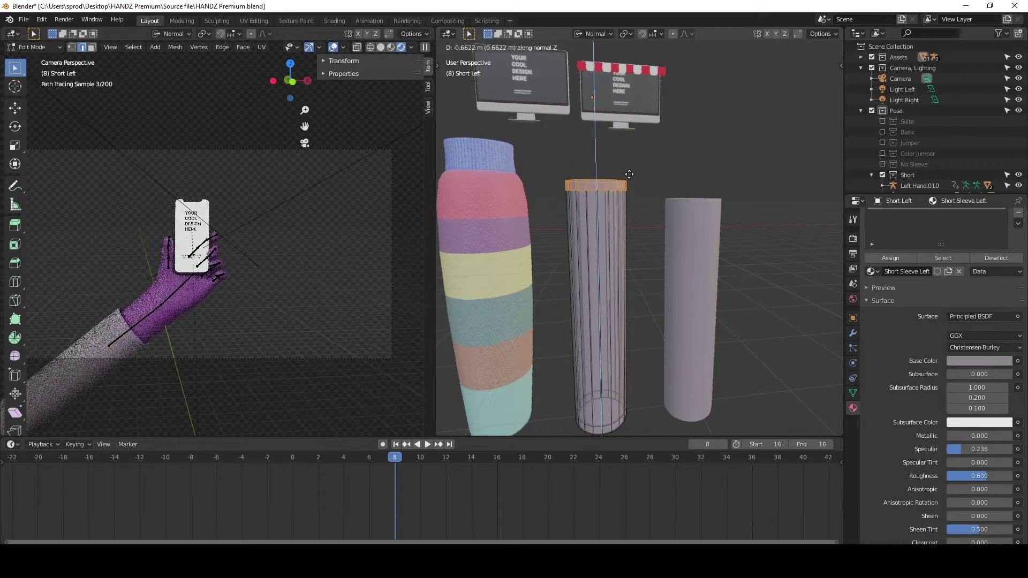
pyautogui.click(529, 174)
pyautogui.keyDown('shift'); pyautogui.moveTo(550, 199); pyautogui.dragTo(725, 220, button='middle'); pyautogui.keyUp('shift')
pyautogui.keyDown('shift'); pyautogui.moveTo(565, 158); pyautogui.dragTo(615, 185, button='middle'); pyautogui.keyUp('shift')
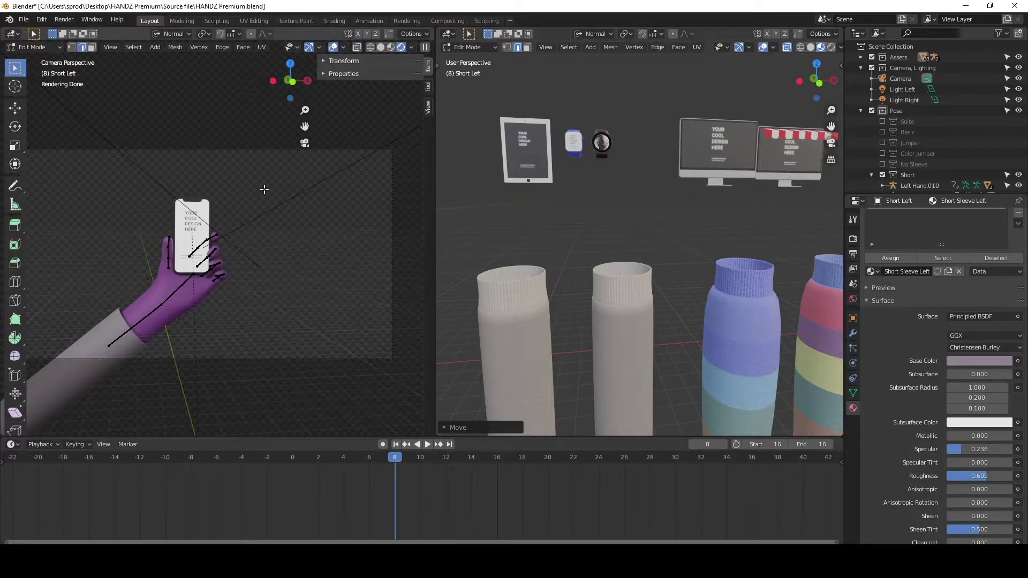
pyautogui.click(470, 48)
# Return to Object Mode and select Phone.001 to inspect its iphone_vertical.png screen material
pyautogui.click(467, 58)
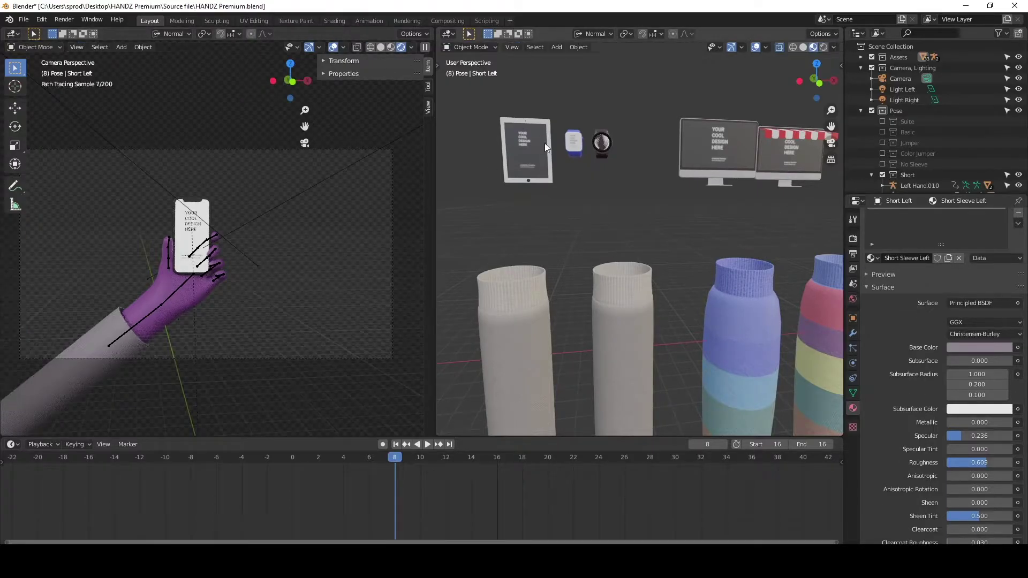
pyautogui.click(541, 138)
pyautogui.keyDown('shift'); pyautogui.moveTo(585, 131); pyautogui.dragTo(535, 150, button='middle'); pyautogui.keyUp('shift')
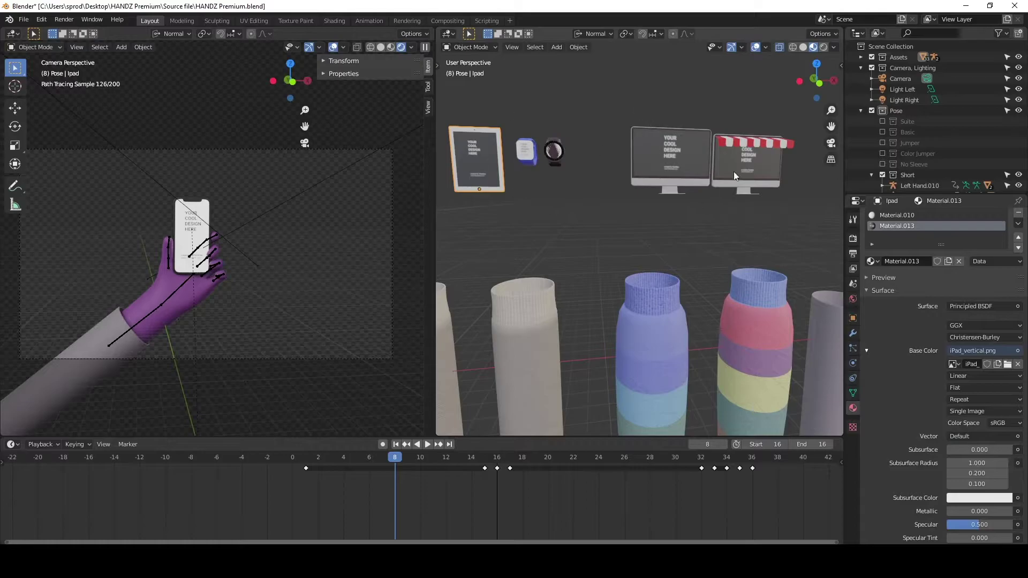
pyautogui.click(187, 251)
pyautogui.scroll(5, 147, 212)
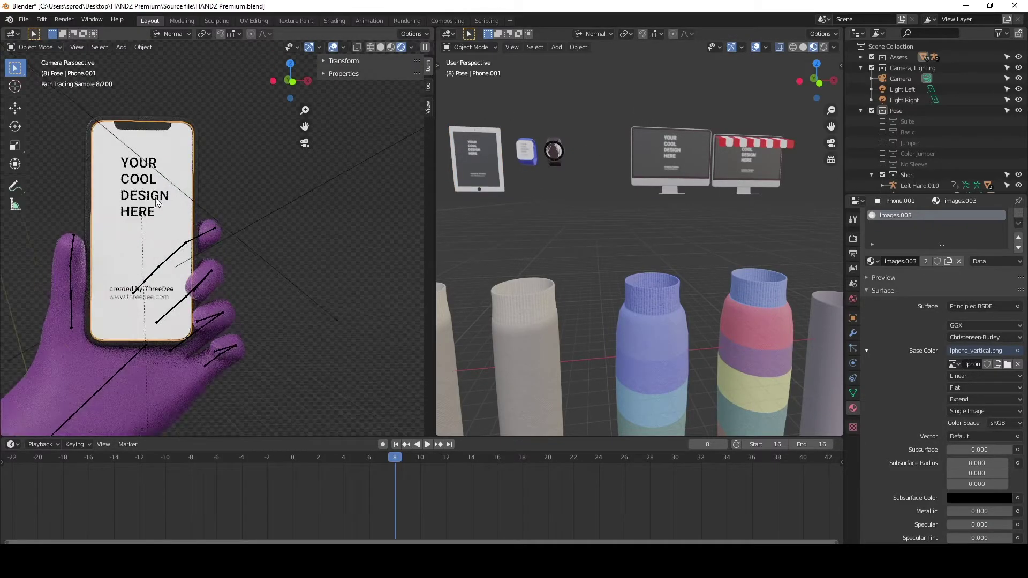
pyautogui.keyDown('shift'); pyautogui.moveTo(156, 201); pyautogui.dragTo(241, 199, button='middle'); pyautogui.keyUp('shift')
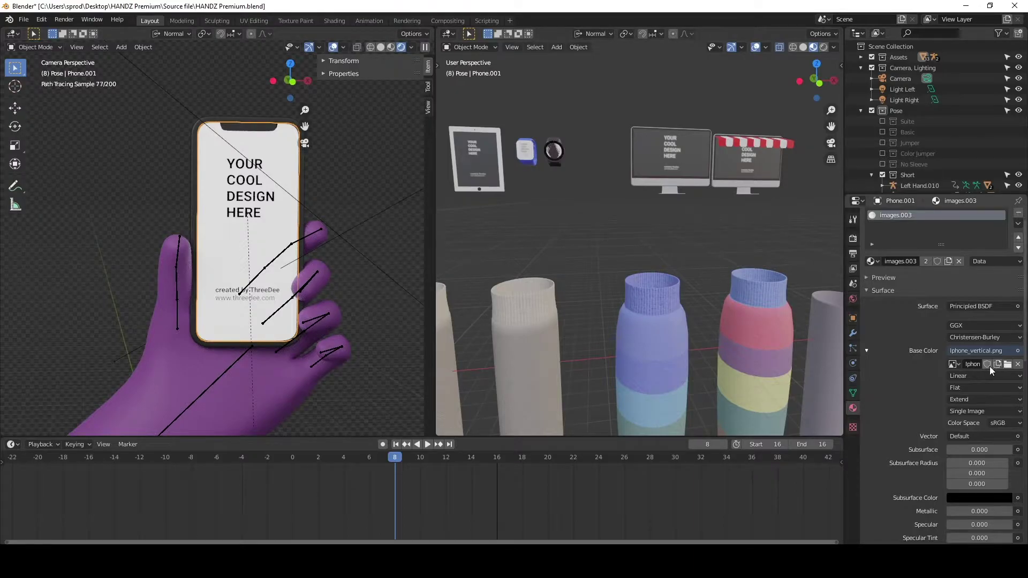
# Load Iphone_vertical_png.png as the Base Color image on the Phone.001 screen
pyautogui.click(262, 191)
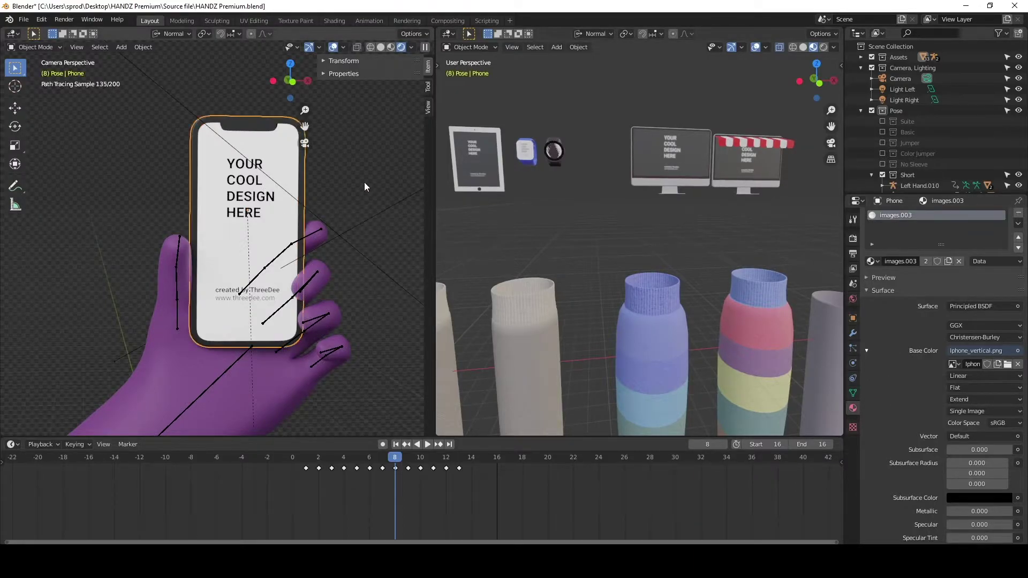
pyautogui.click(279, 156)
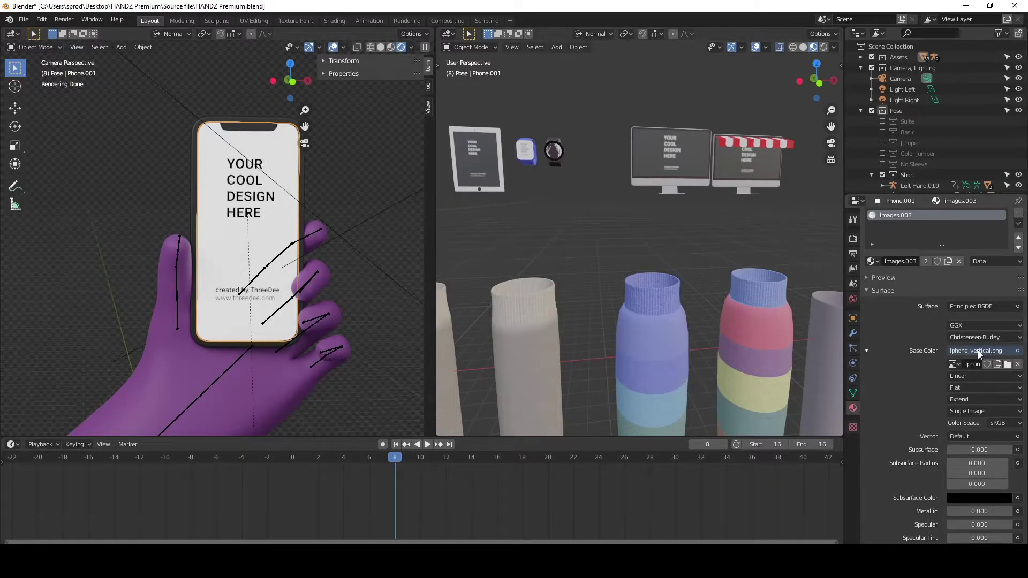
pyautogui.click(868, 351)
pyautogui.click(867, 351)
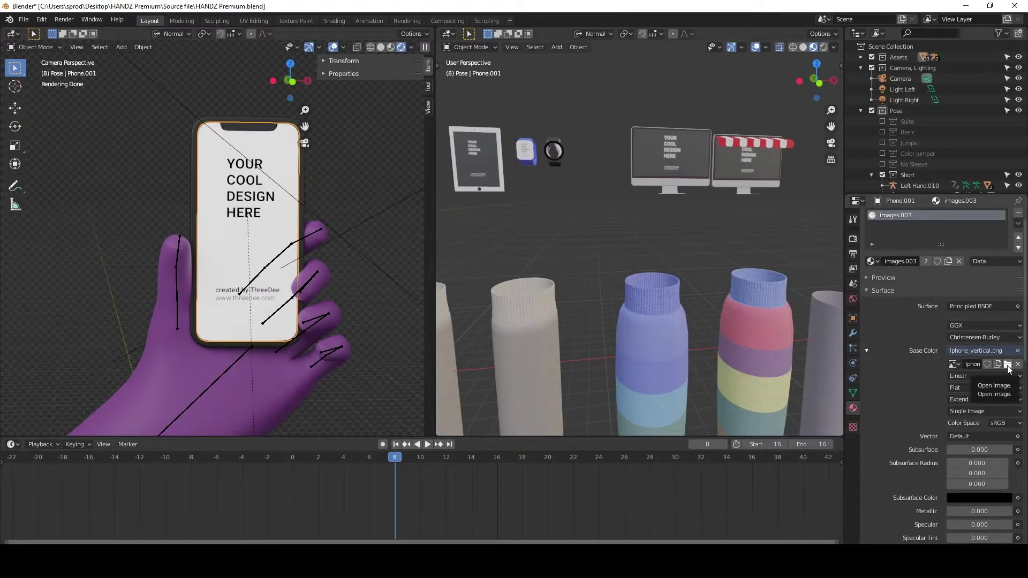
pyautogui.click(1008, 365)
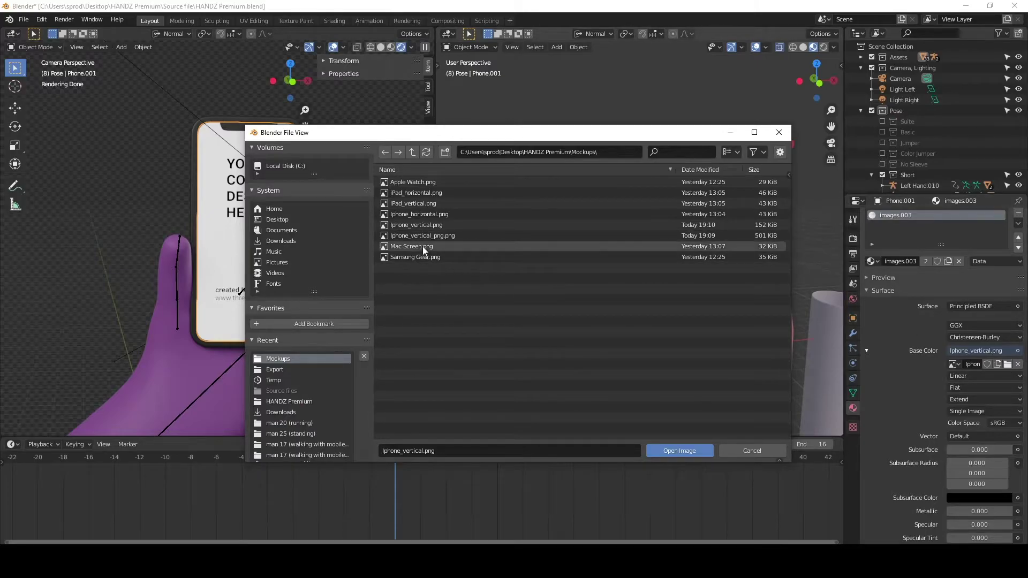
pyautogui.click(433, 235)
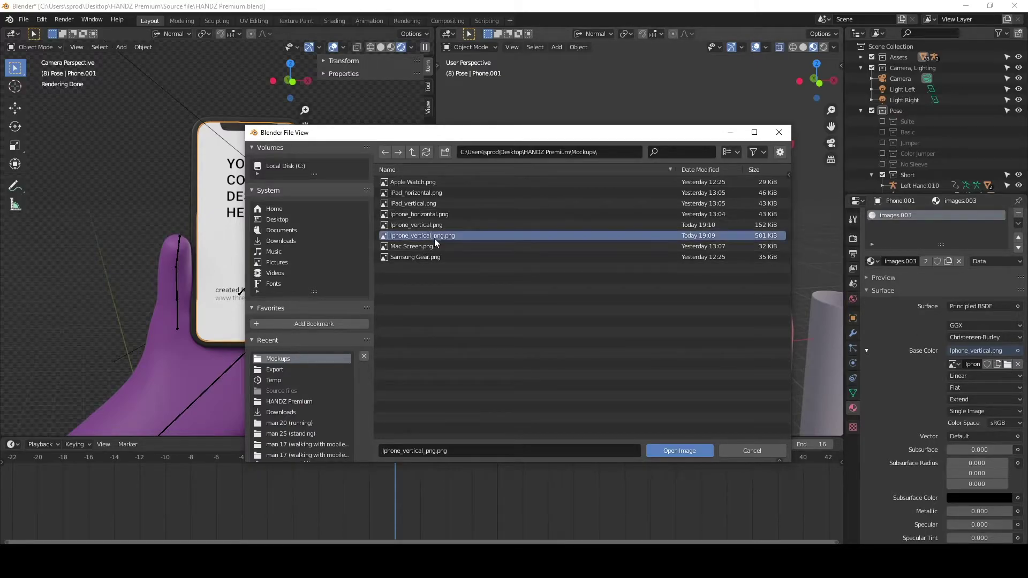
pyautogui.doubleClick(420, 237)
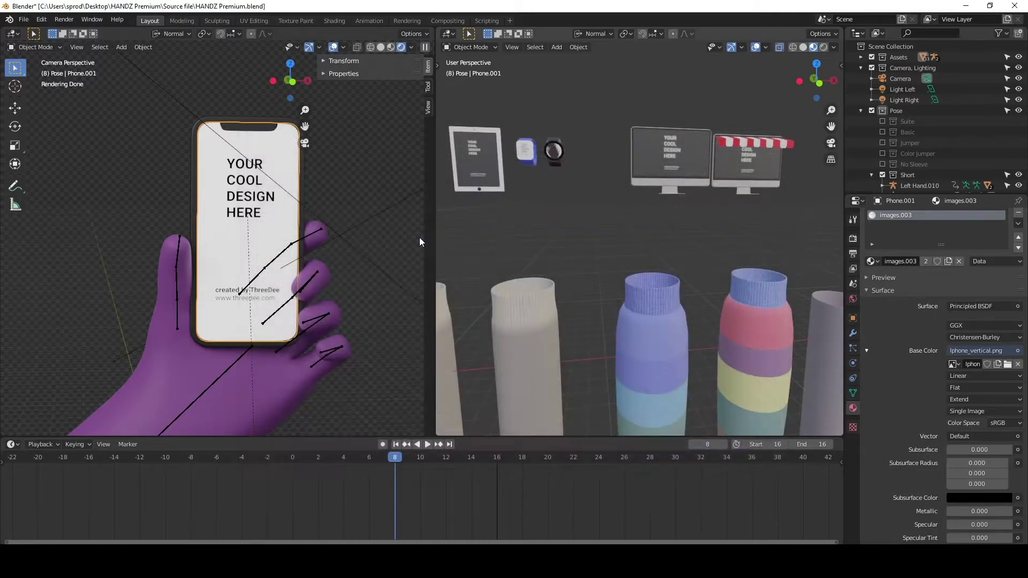
pyautogui.scroll(-1, 291, 208)
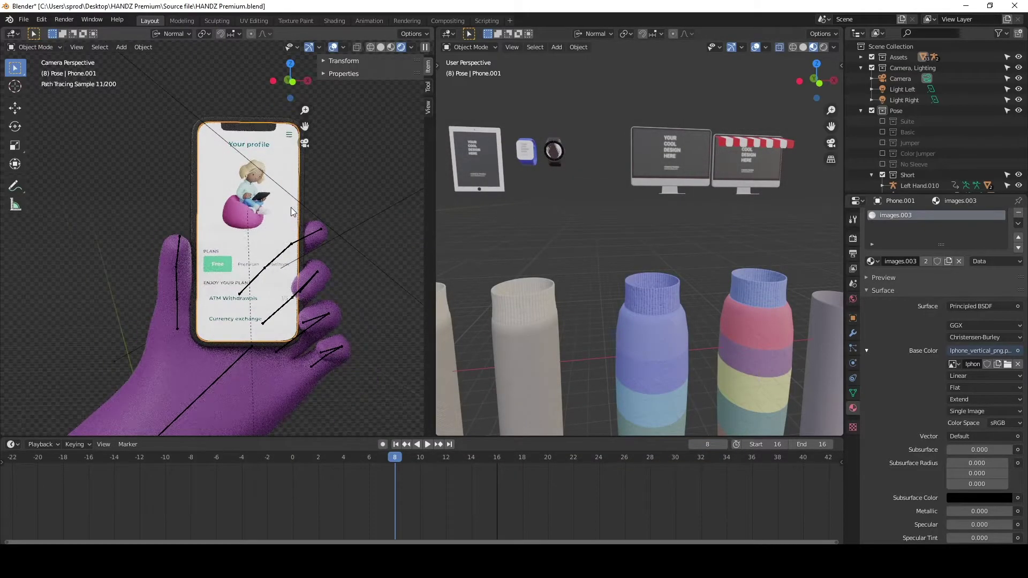
pyautogui.scroll(-3, 309, 207)
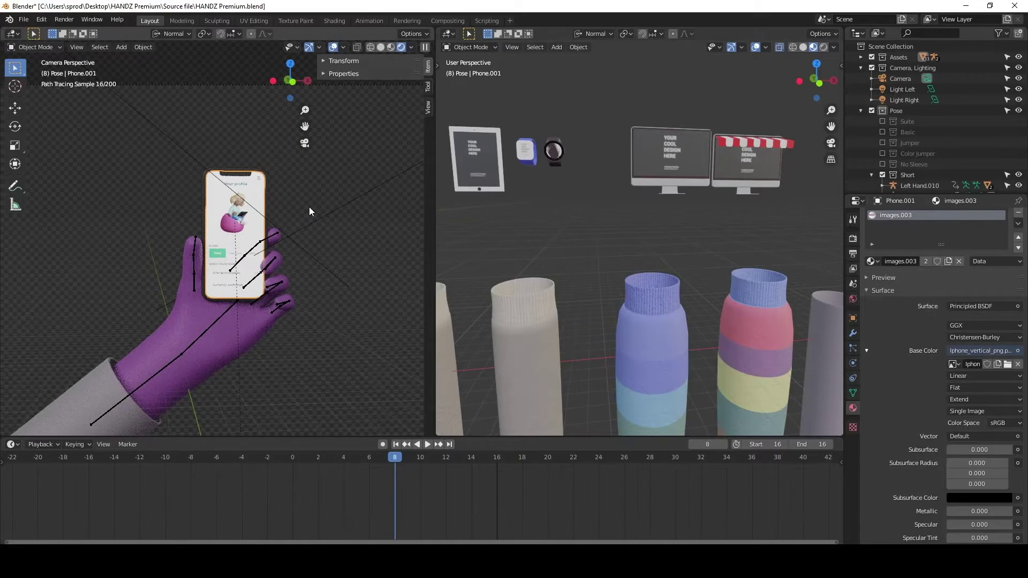
pyautogui.scroll(3, 309, 207)
pyautogui.scroll(3, 245, 269)
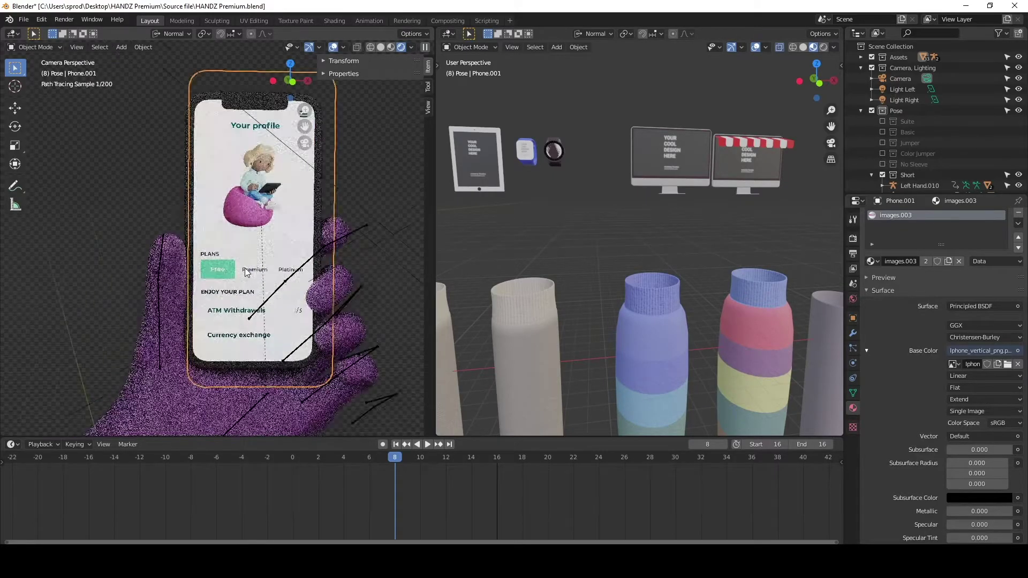
pyautogui.scroll(-3, 246, 272)
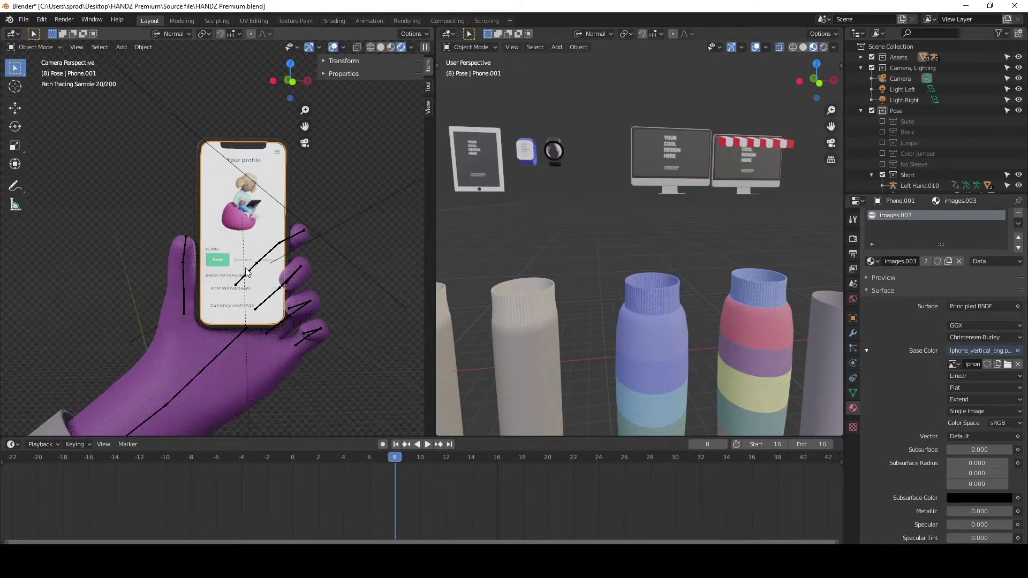
pyautogui.scroll(-2, 247, 272)
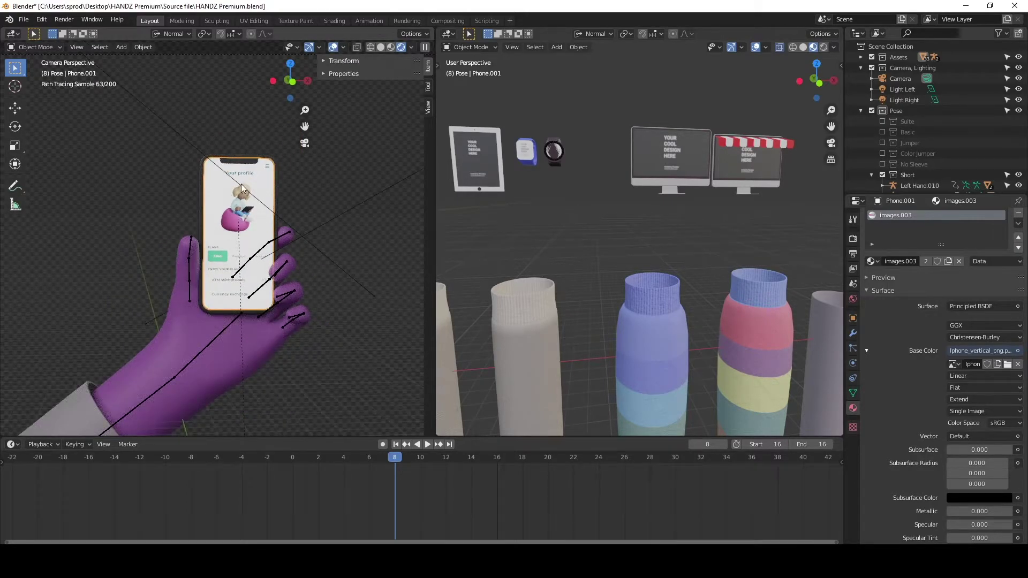
pyautogui.scroll(-1, 244, 187)
pyautogui.scroll(-5, 984, 377)
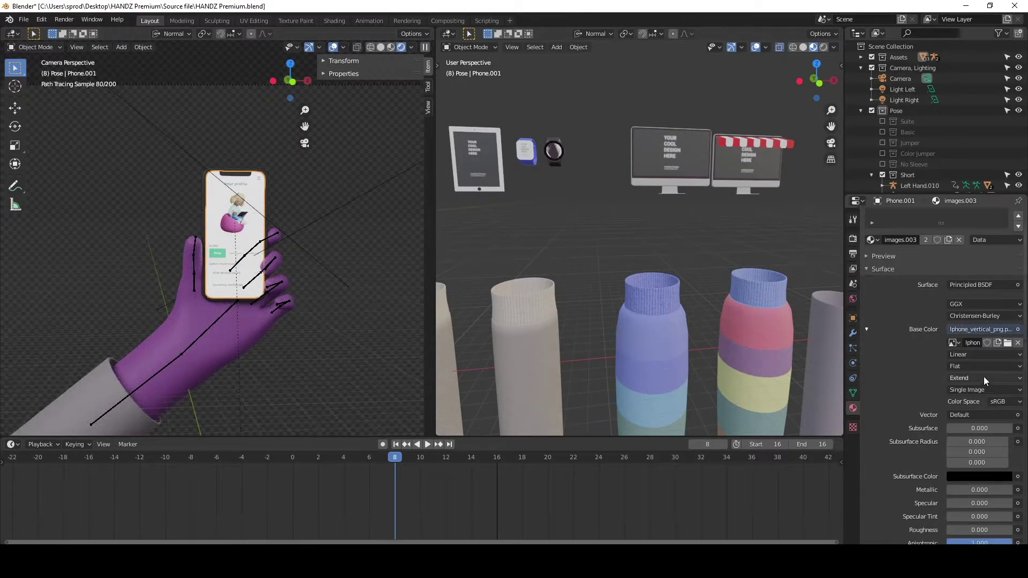
pyautogui.scroll(4, 984, 377)
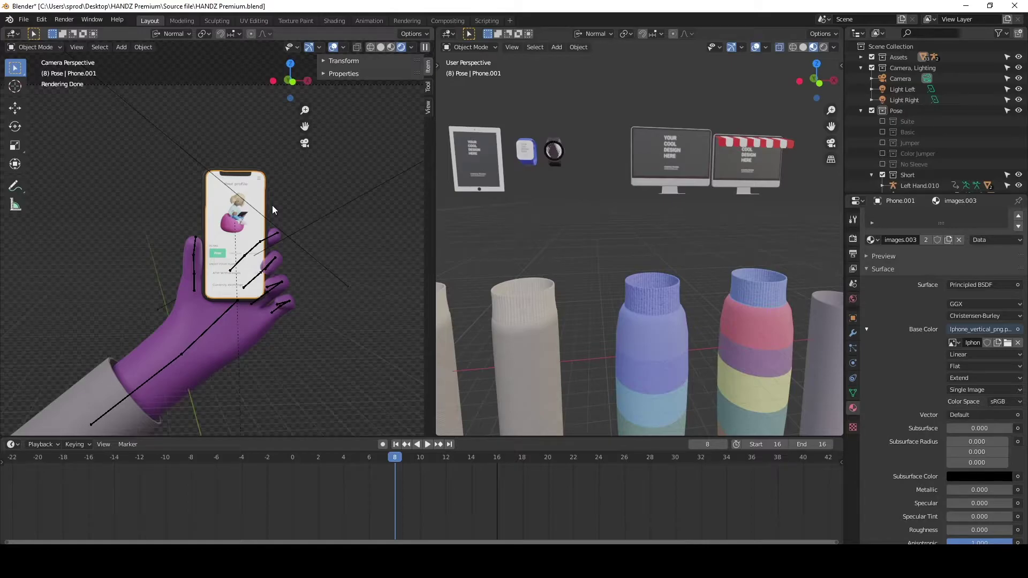
pyautogui.scroll(-2, 272, 204)
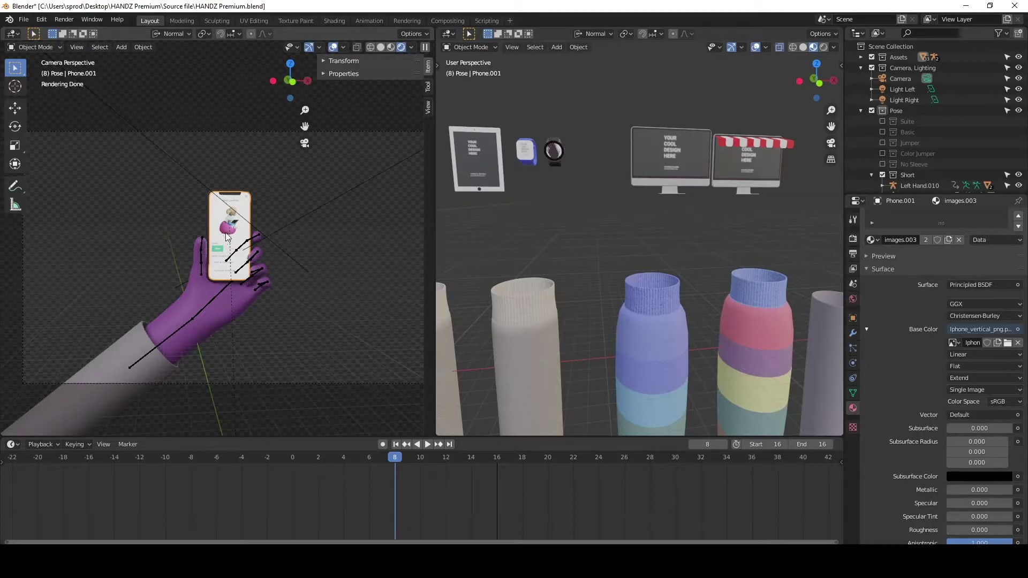
# Jump to frame 14 and select the iMac, leaving its screen image unchanged
pyautogui.moveTo(445, 463); pyautogui.dragTo(478, 462)
pyautogui.click(241, 319)
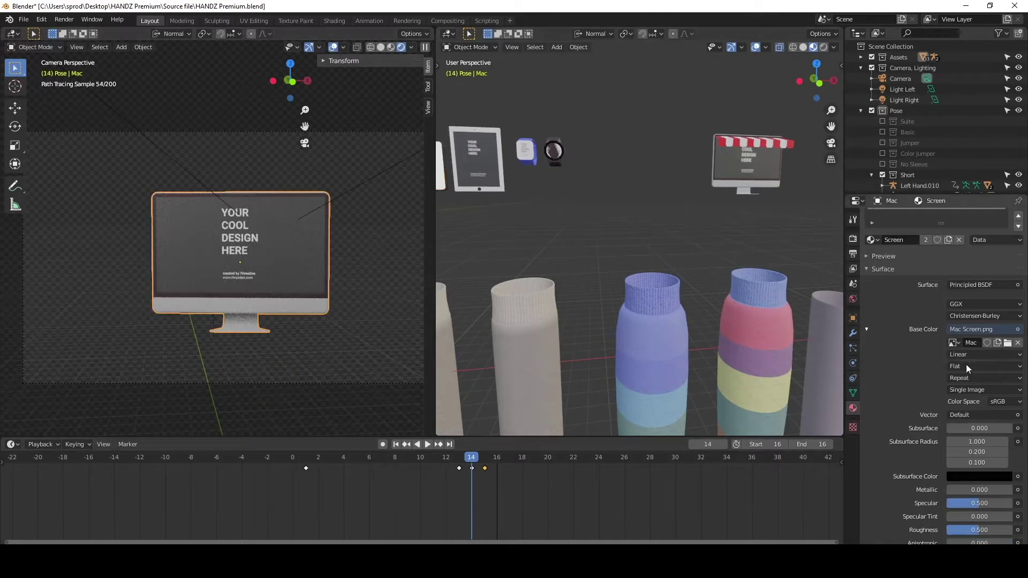
pyautogui.click(1006, 344)
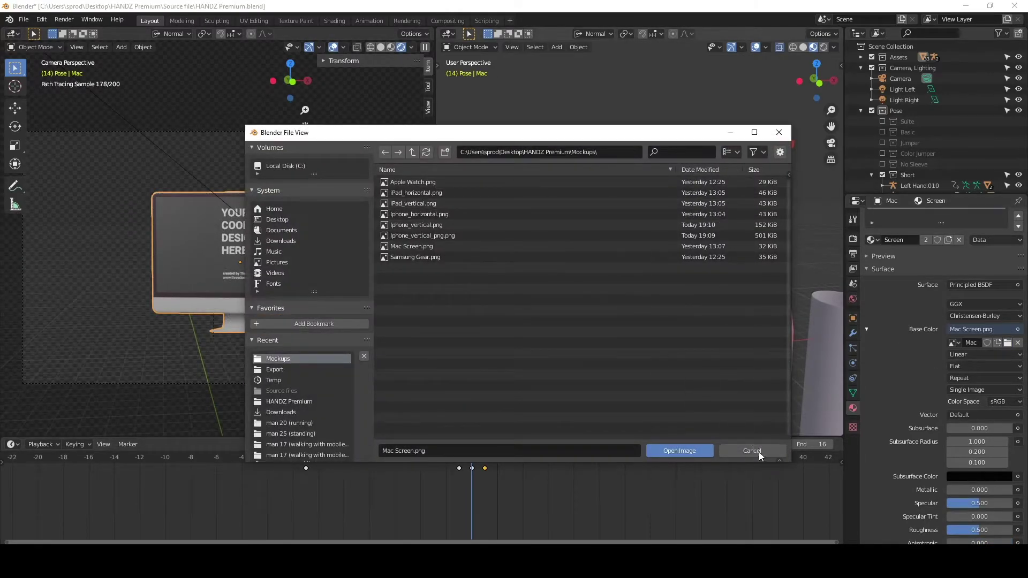
pyautogui.click(755, 450)
# Click through the Mac Shop monitor, iPad and Samsung Gear watch, then select the camera
pyautogui.click(741, 171)
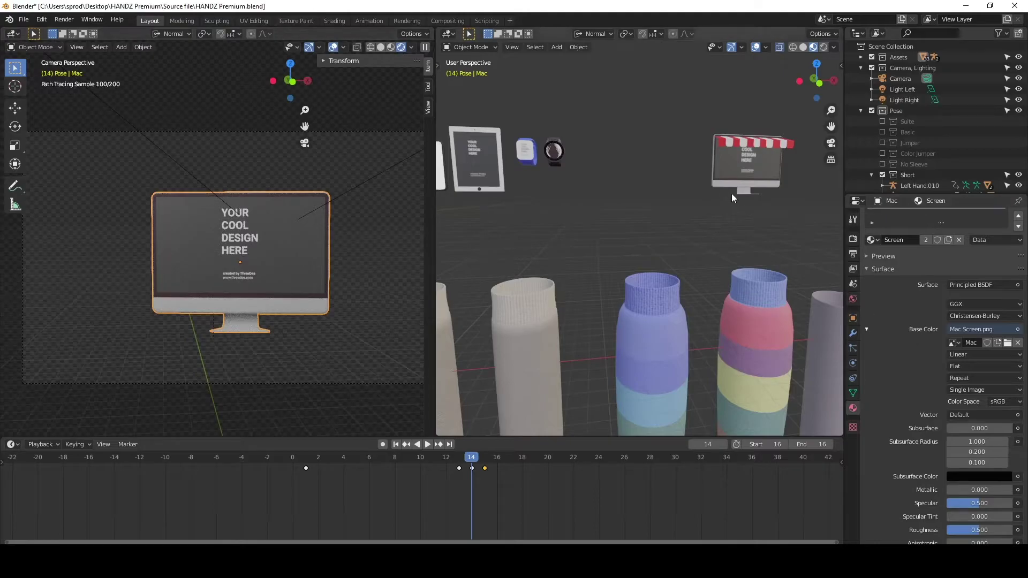
pyautogui.click(485, 170)
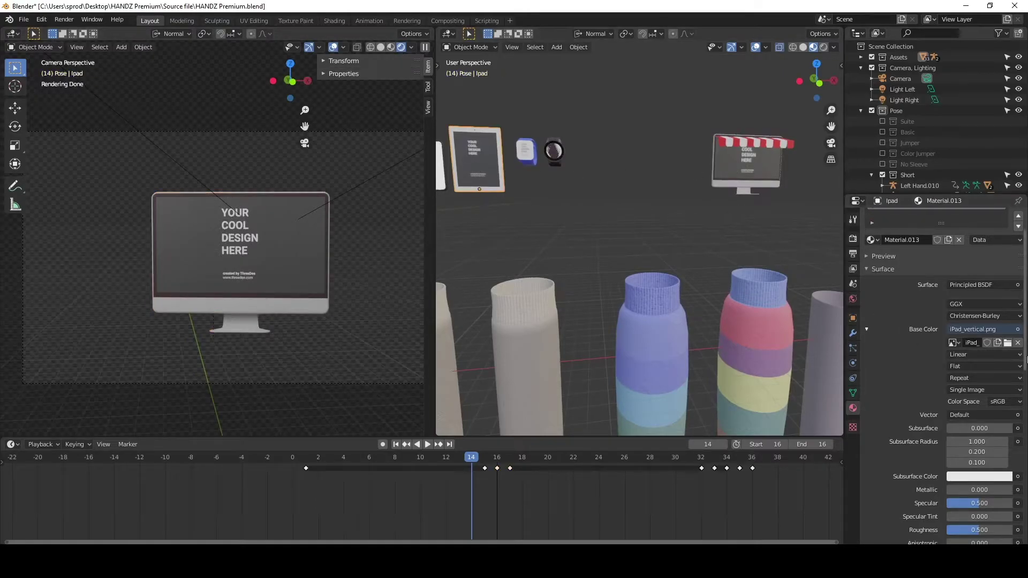
pyautogui.keyDown('shift'); pyautogui.moveTo(513, 191); pyautogui.dragTo(582, 166, button='middle'); pyautogui.keyUp('shift')
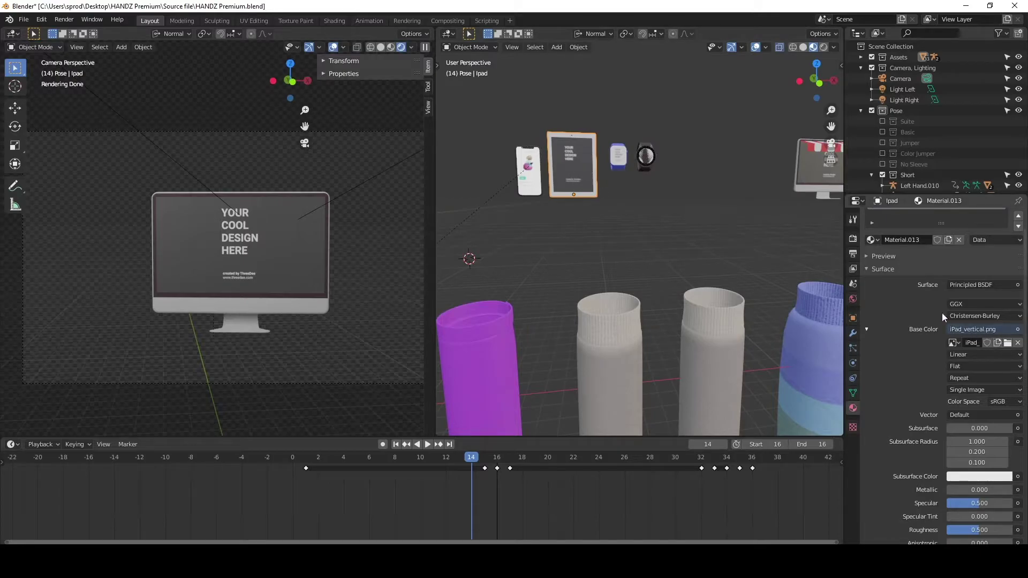
pyautogui.click(649, 157)
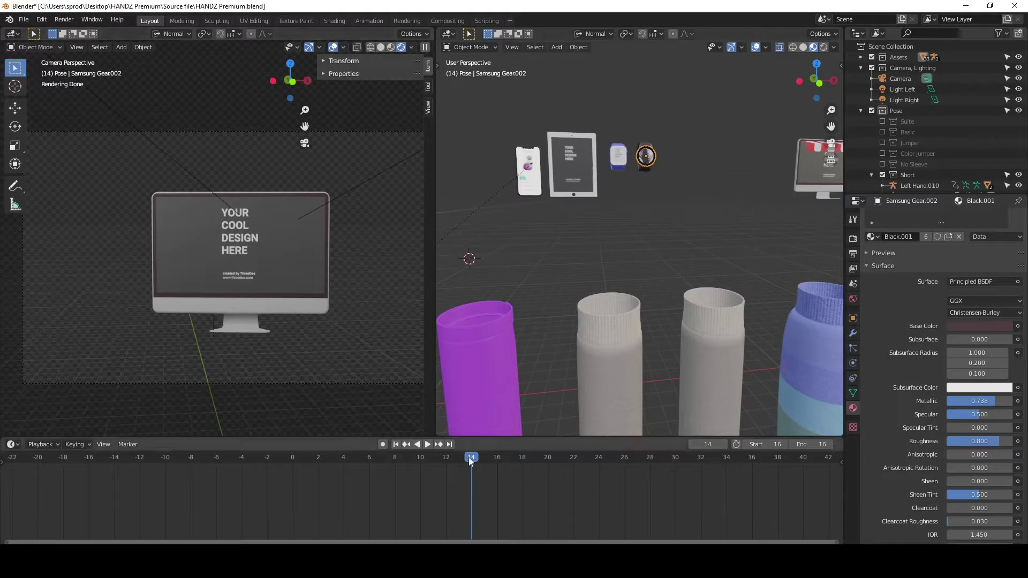
pyautogui.scroll(-2, 205, 317)
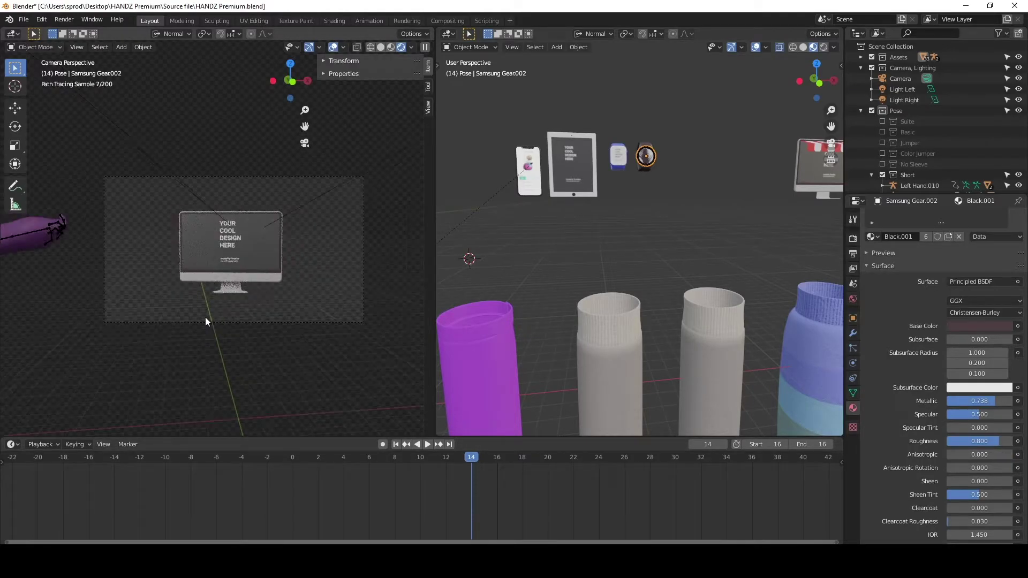
pyautogui.click(237, 175)
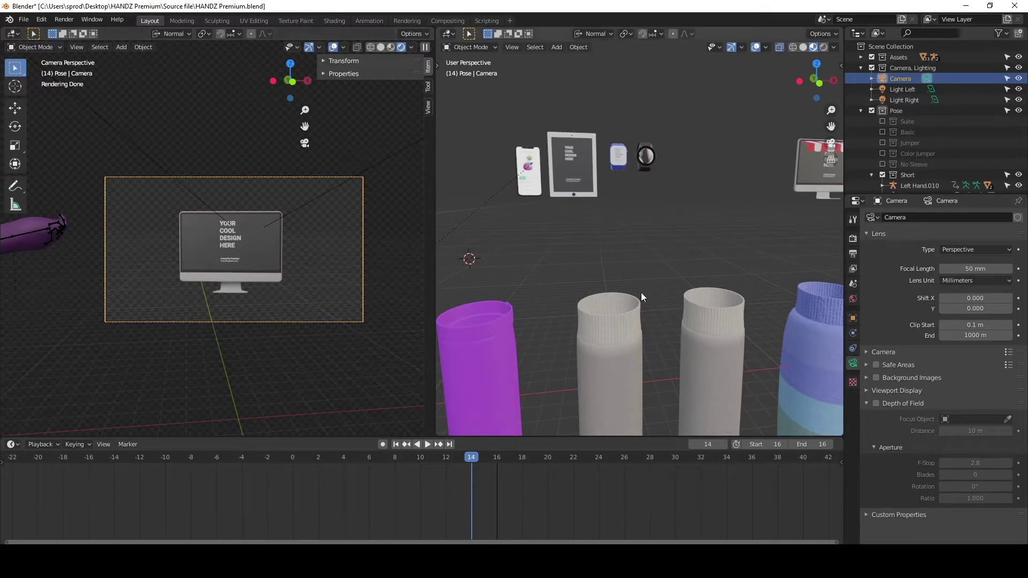
# Return to frame 4 and shift the camera along its local Z and X axes
pyautogui.moveTo(361, 462); pyautogui.dragTo(340, 461)
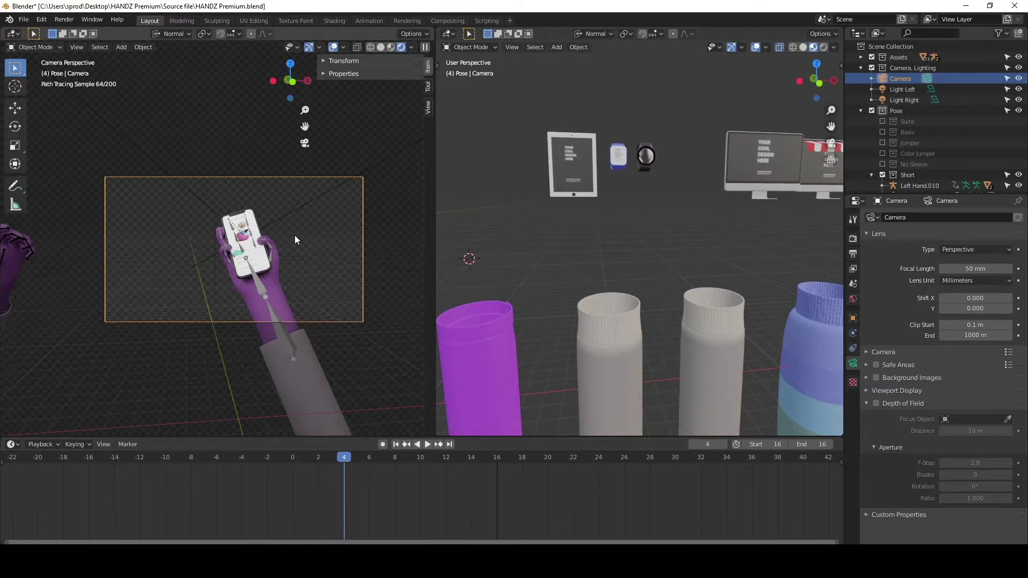
pyautogui.press('g')
pyautogui.press('z')
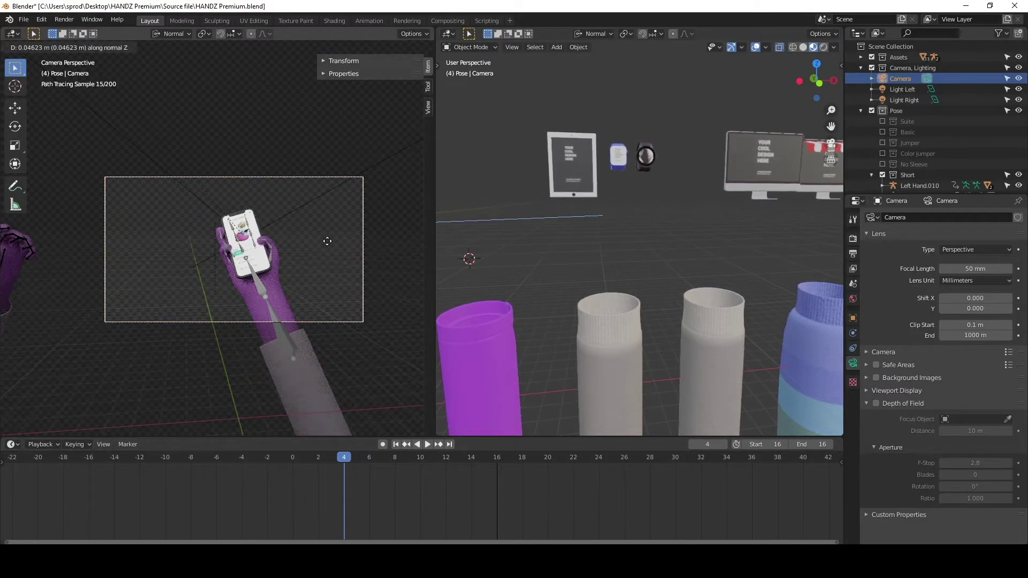
pyautogui.click(240, 238)
pyautogui.press('g')
pyautogui.press('x')
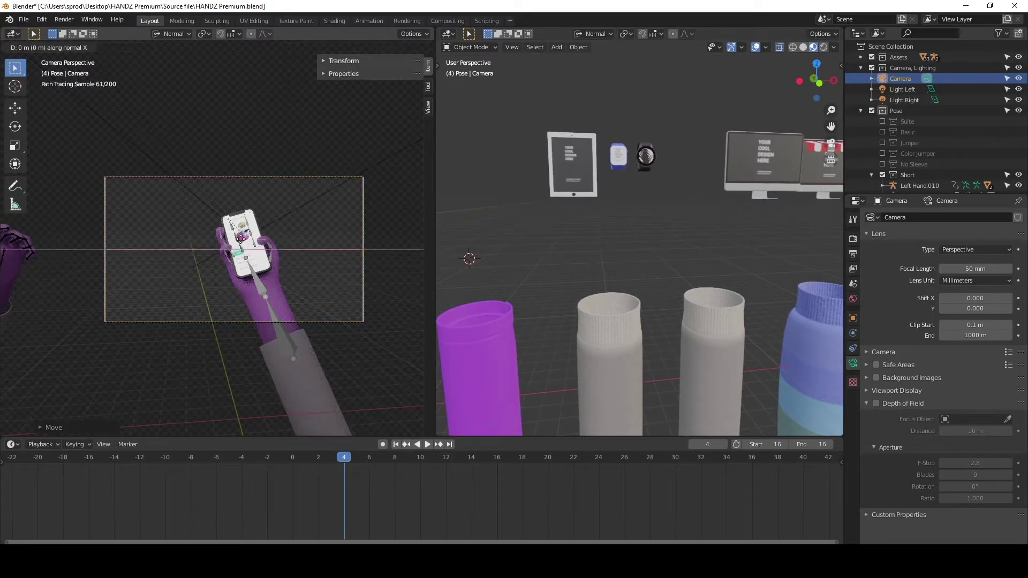
pyautogui.click(282, 271)
# Nudge the camera along Y and X, then pull it back along Z to frame the hand
pyautogui.press('g')
pyautogui.press('y')
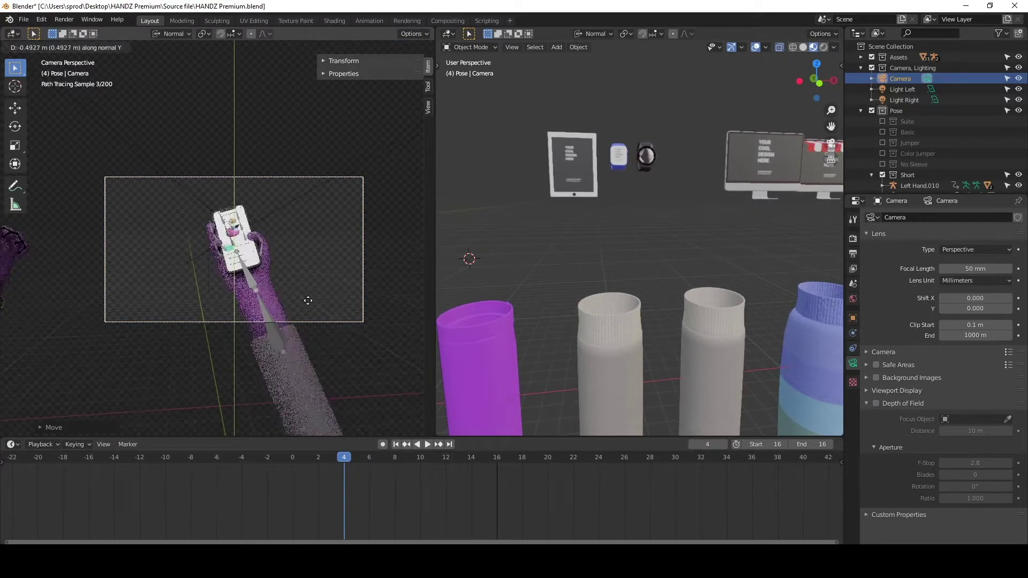
pyautogui.click(307, 292)
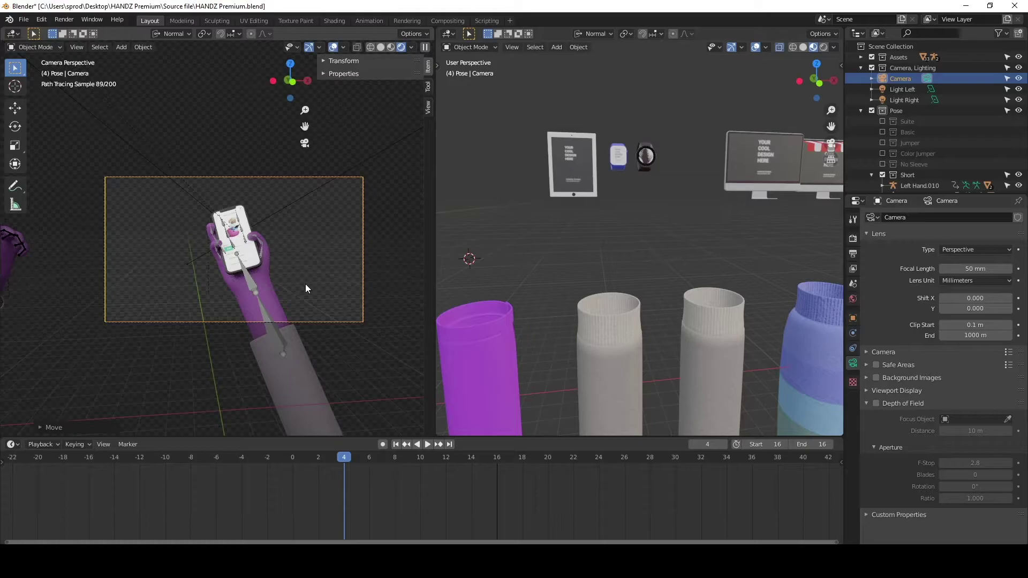
pyautogui.press('g')
pyautogui.press('x')
pyautogui.click(316, 311)
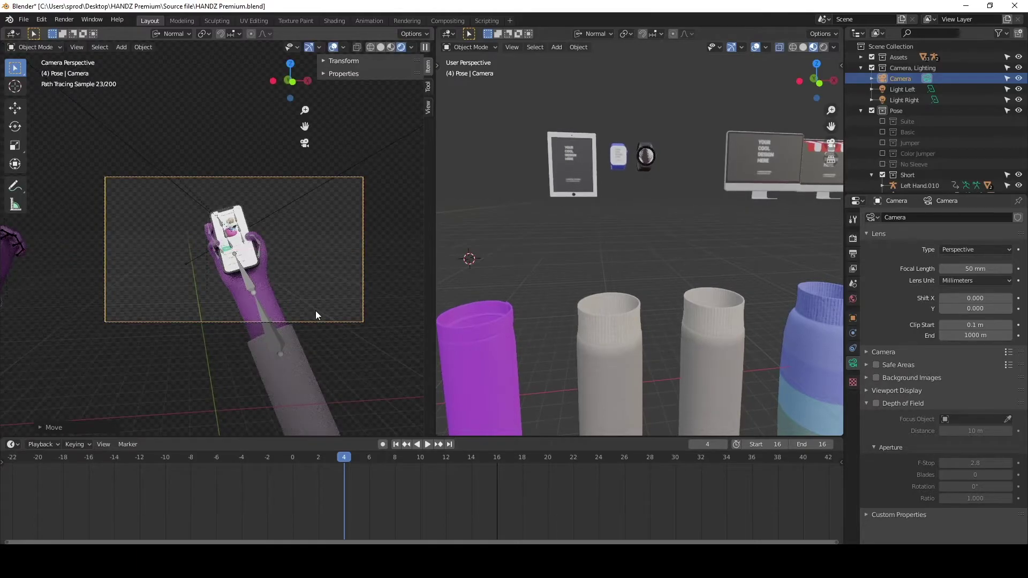
pyautogui.press('g')
pyautogui.press('z')
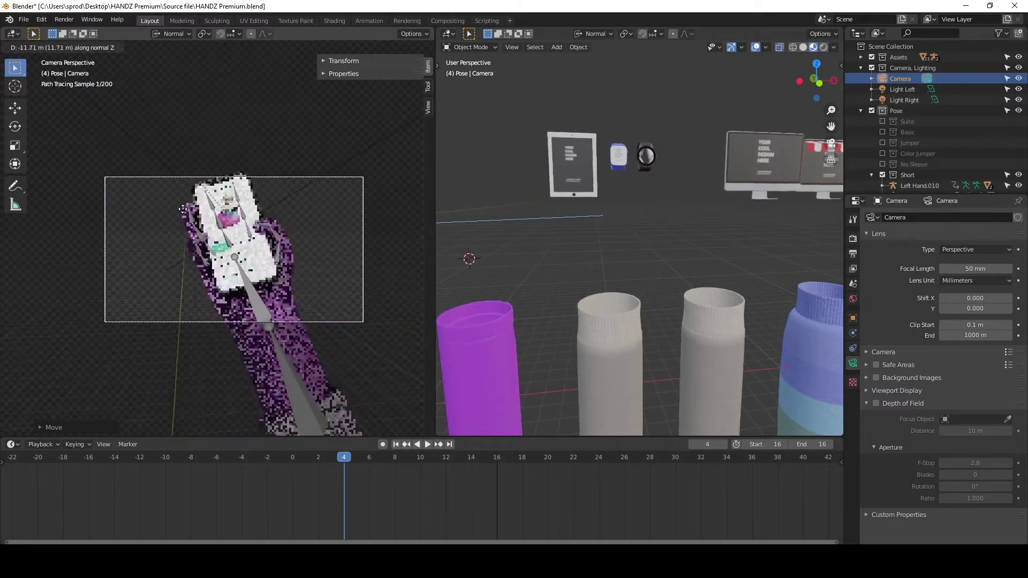
pyautogui.click(222, 219)
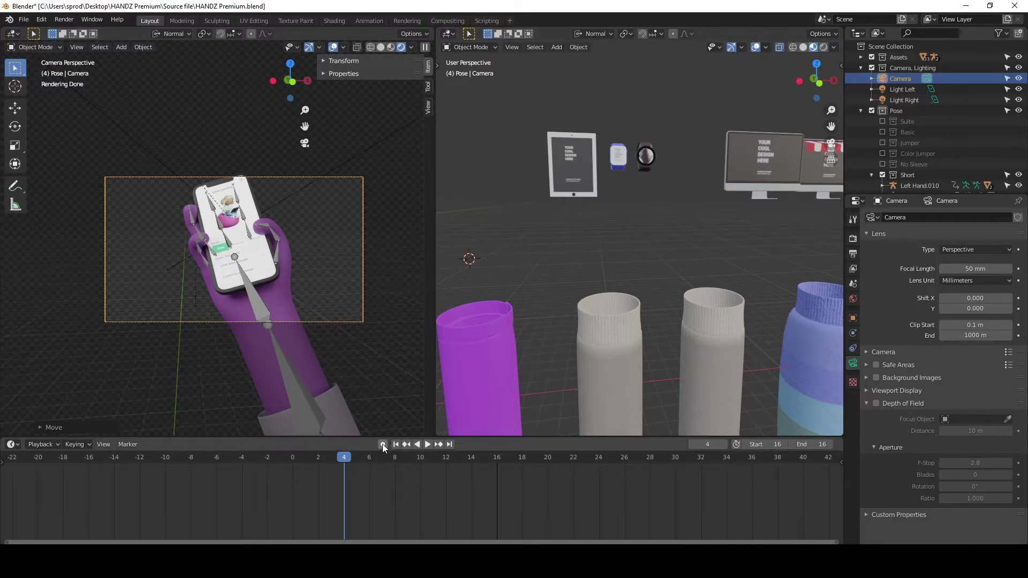
# Select the Right Hand rig, enable Auto Keying, and rotate a finger bone
pyautogui.click(281, 253)
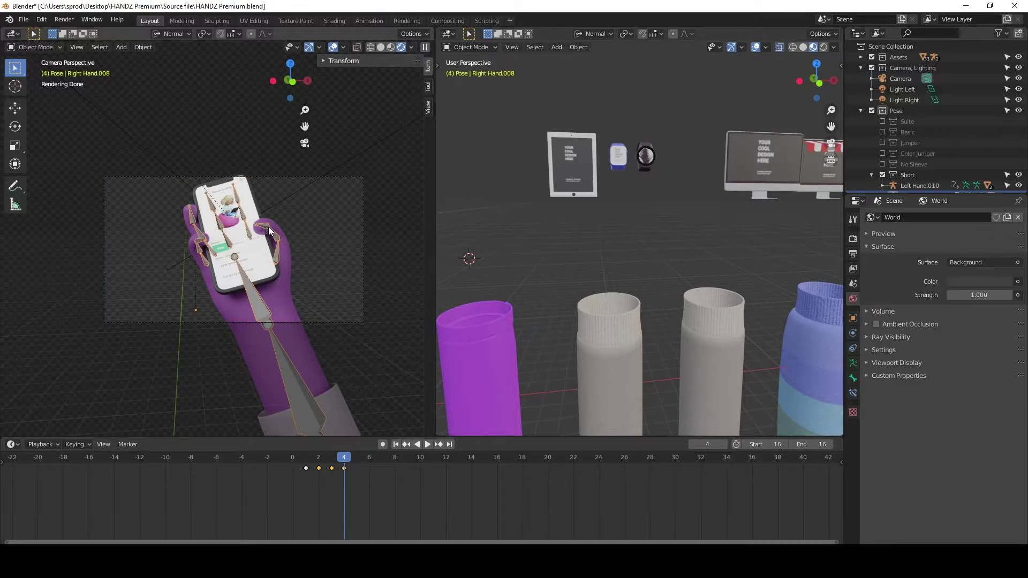
pyautogui.click(383, 445)
pyautogui.press('r')
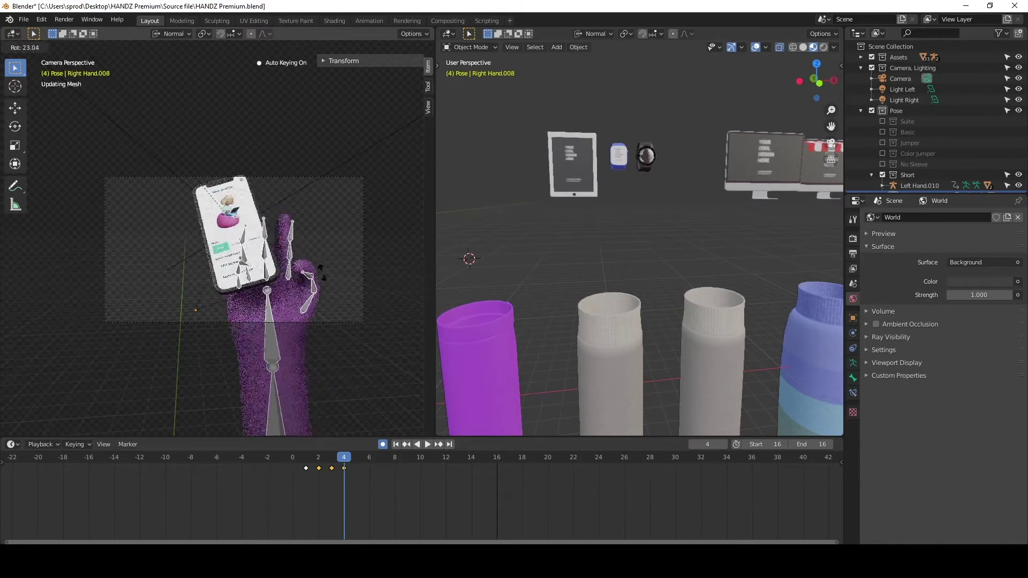
pyautogui.click(308, 220)
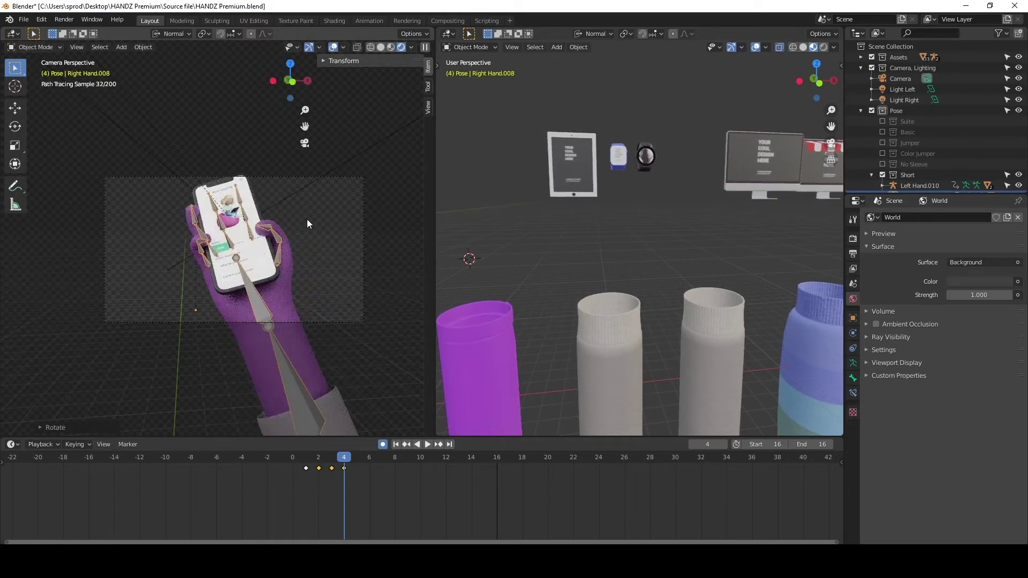
# Deselect the hand rig and select it again
pyautogui.click(282, 206)
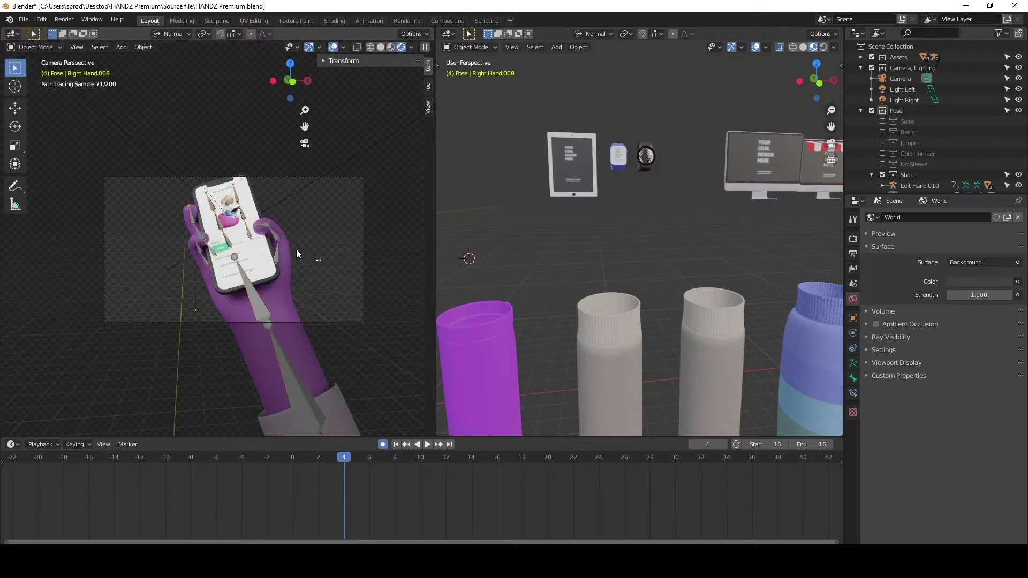
pyautogui.click(182, 194)
pyautogui.click(315, 266)
pyautogui.click(182, 231)
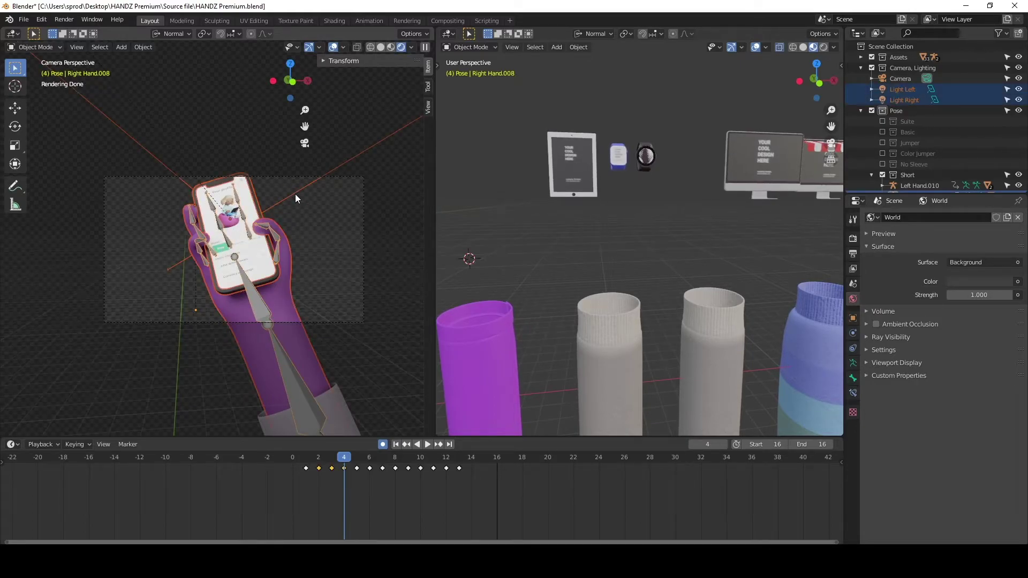
# Make Light Left and Light Right unselectable in the outliner
pyautogui.click(182, 179)
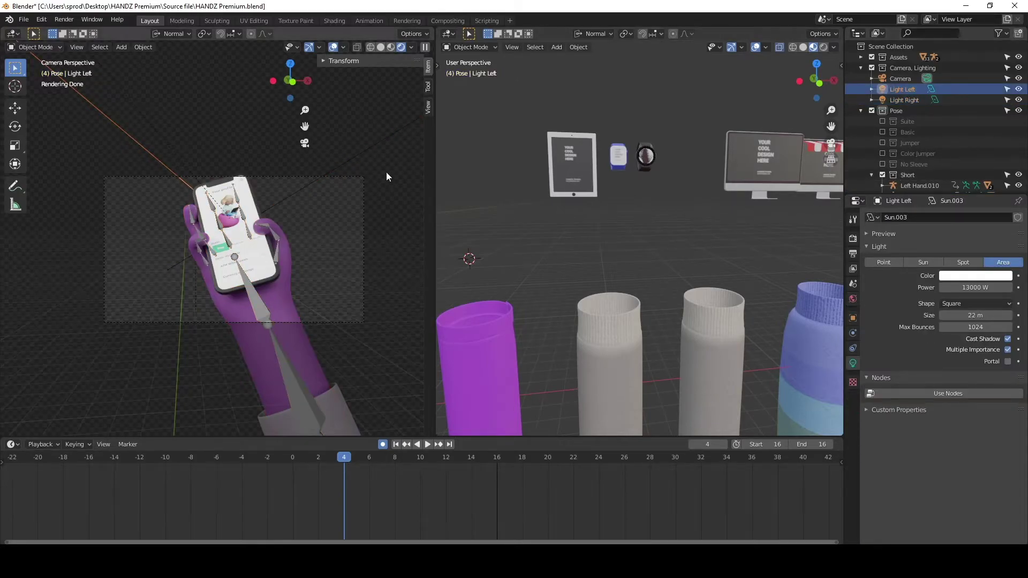
pyautogui.click(1007, 89)
pyautogui.click(1007, 99)
# Select the hand rig and switch to the Box Select tool
pyautogui.click(165, 204)
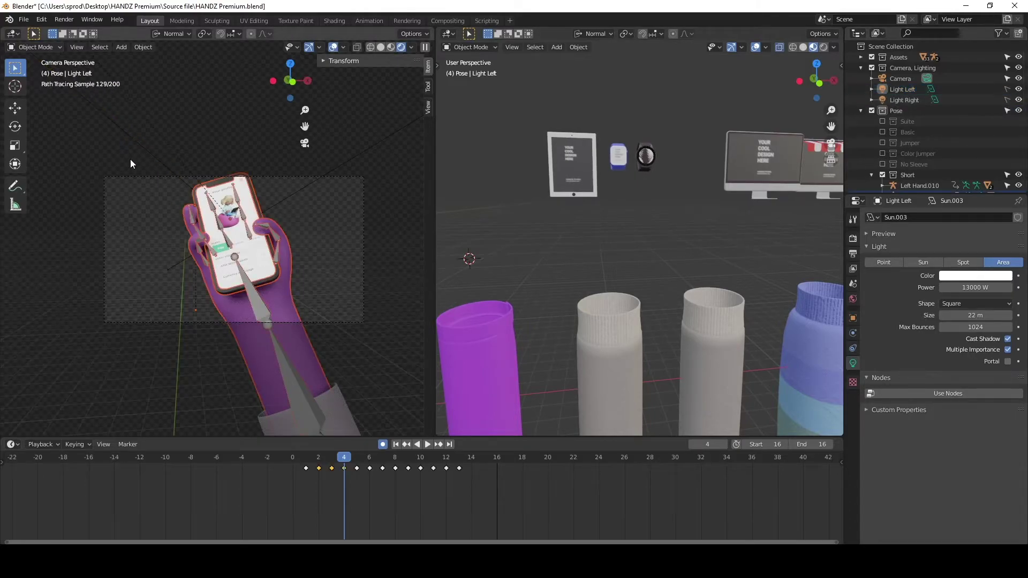
pyautogui.click(19, 72)
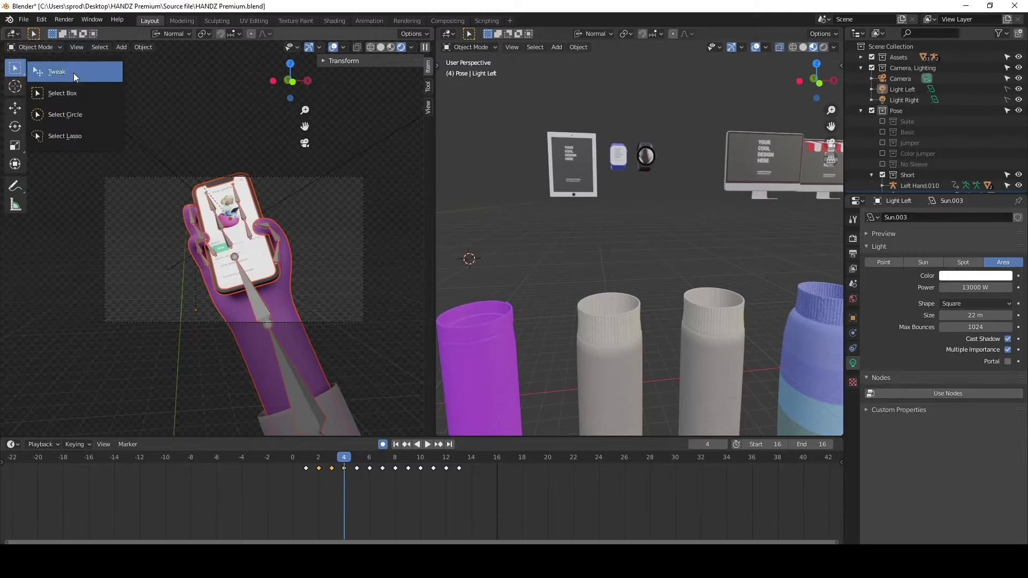
pyautogui.click(77, 94)
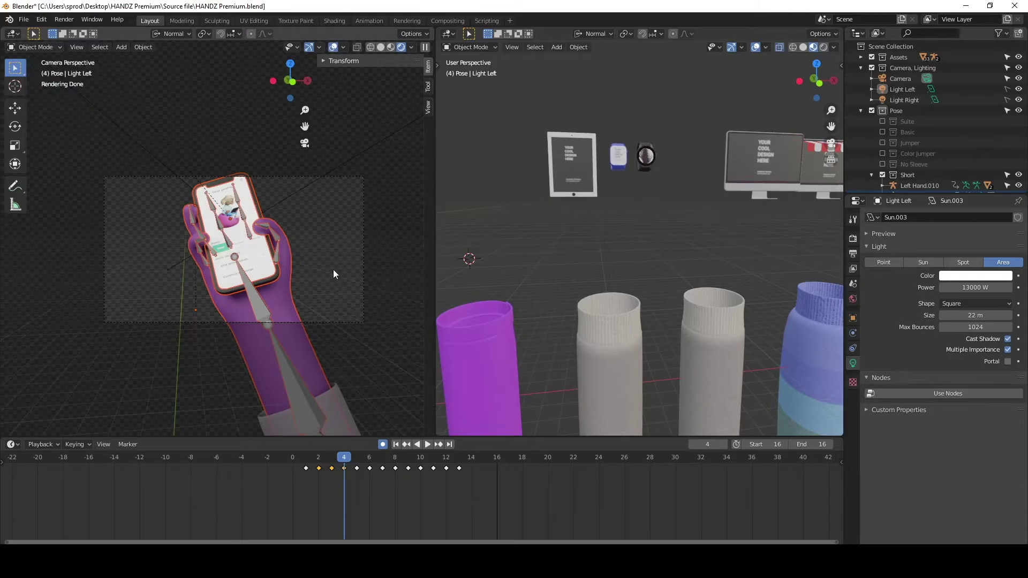
# Rotate the hand and phone upright and move them into the camera frame
pyautogui.press('r')
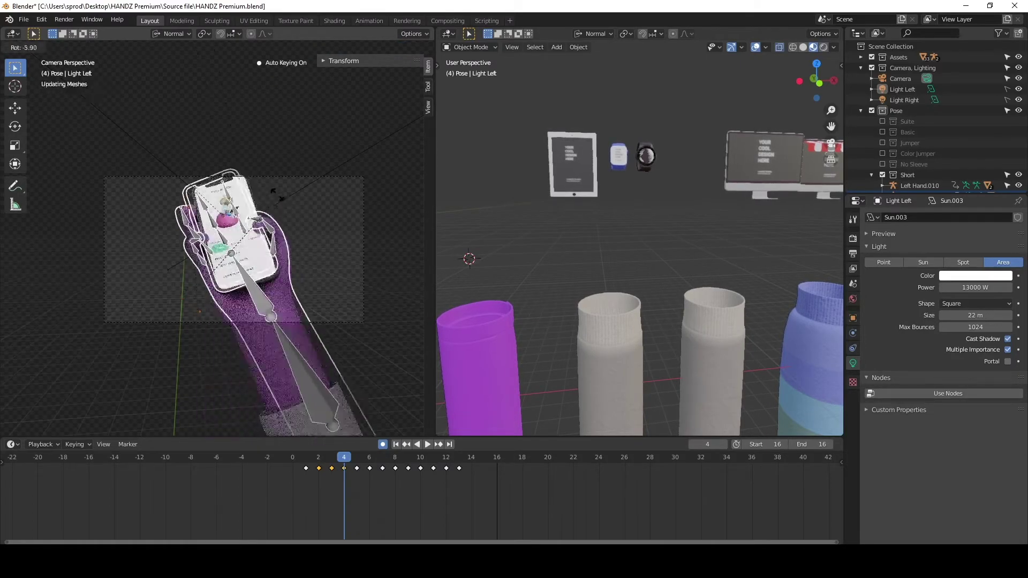
pyautogui.click(272, 241)
pyautogui.press('g')
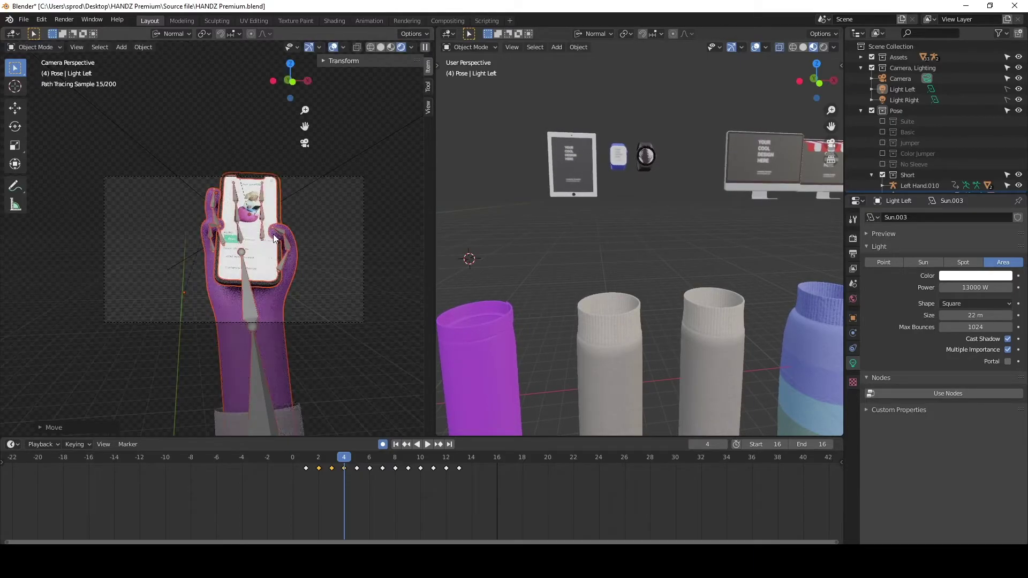
pyautogui.click(270, 249)
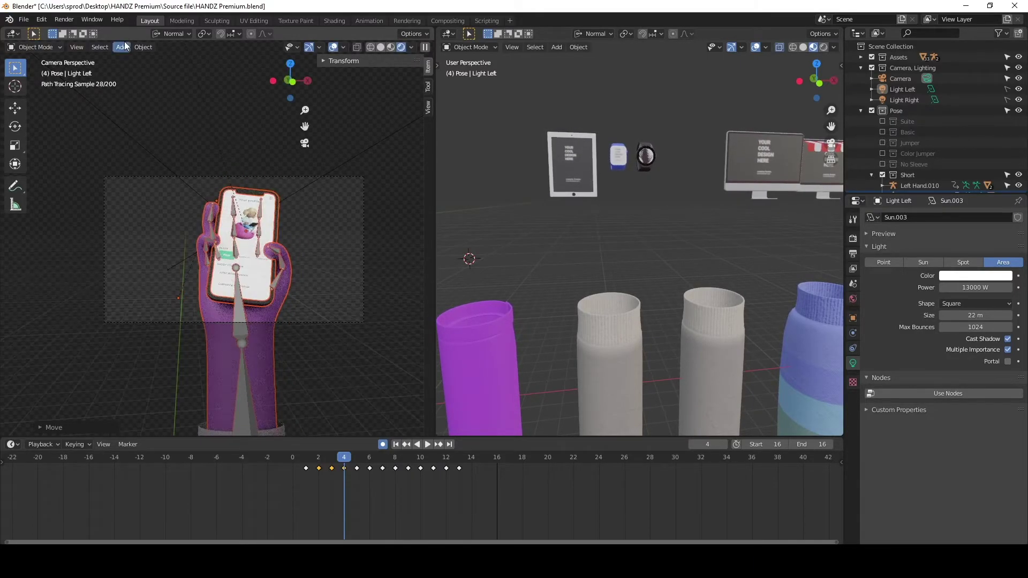
pyautogui.click(64, 20)
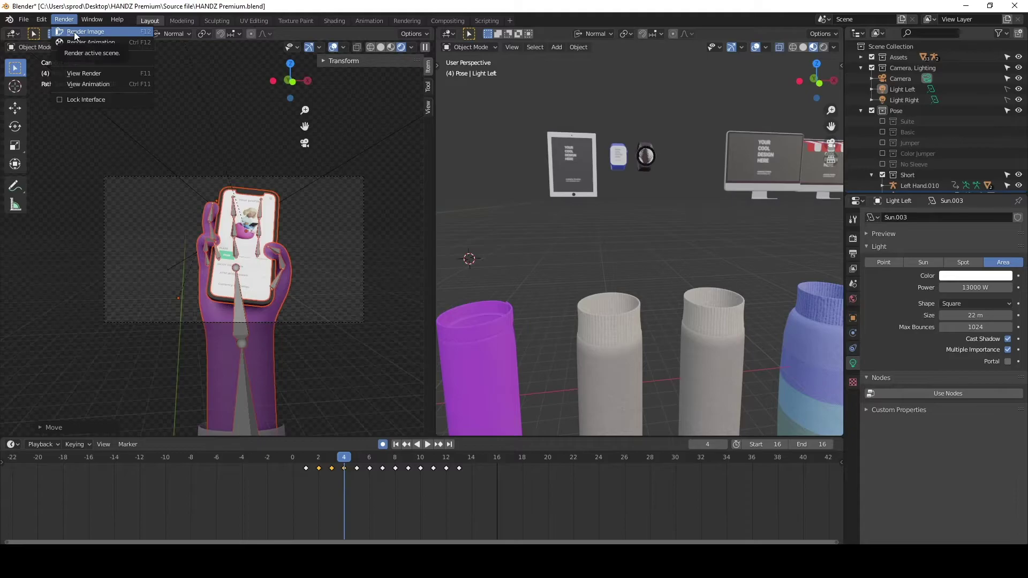
# Render a still image of frame 4 and close the render window
pyautogui.click(85, 31)
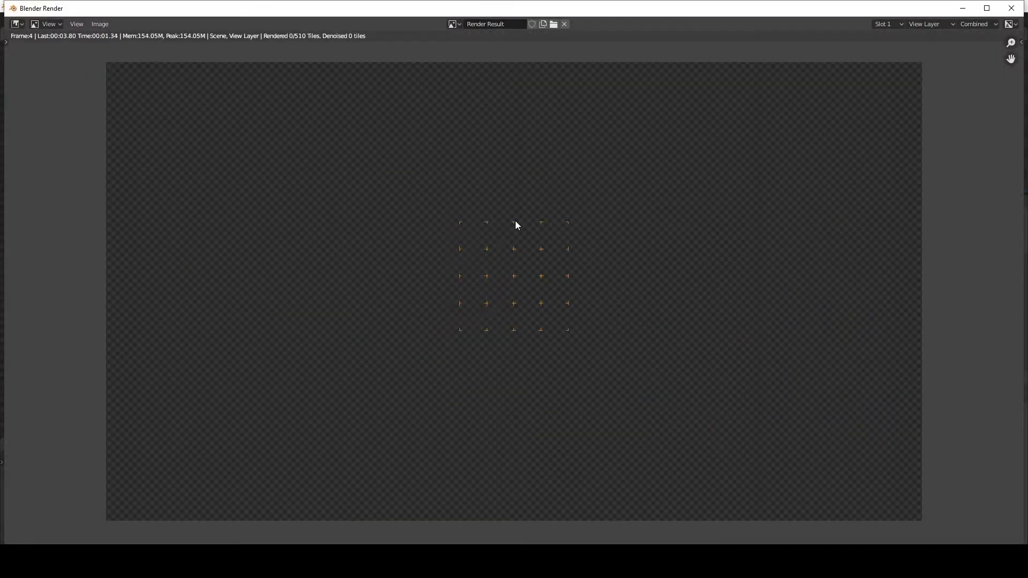
pyautogui.scroll(-1, 515, 220)
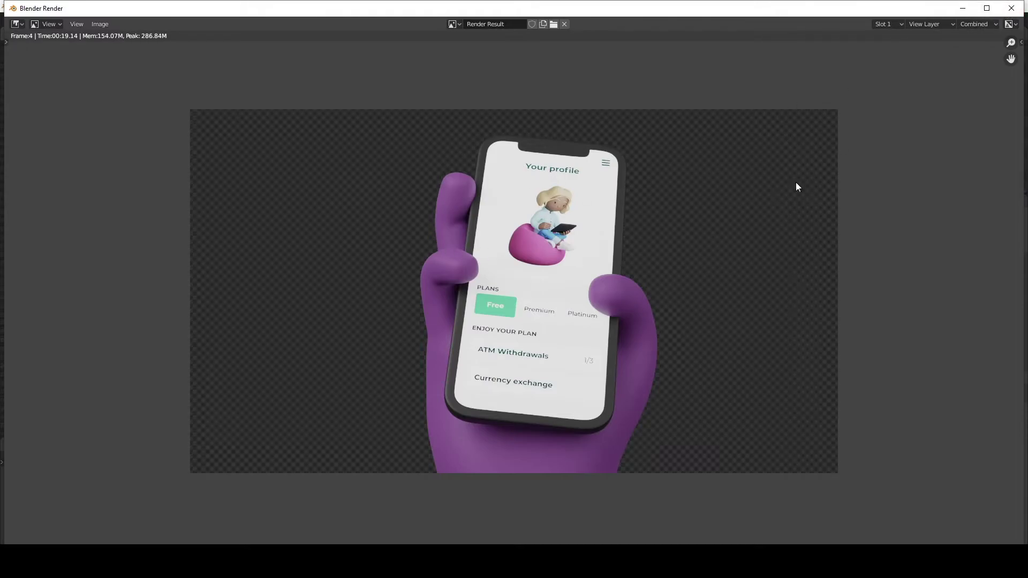
pyautogui.click(1012, 8)
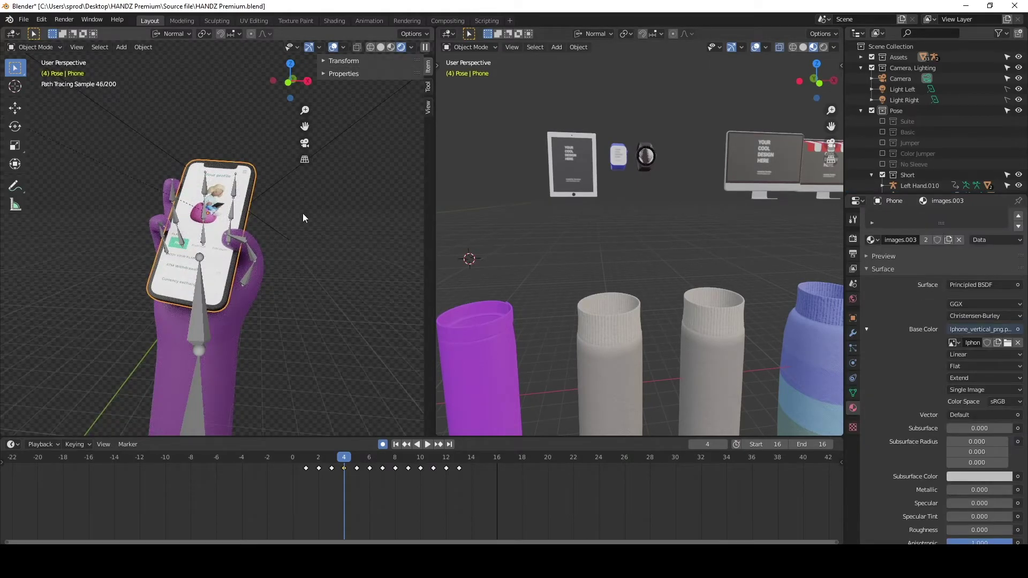
# Look through the scene camera at the hand, then return to a free perspective view
pyautogui.moveTo(349, 209); pyautogui.dragTo(279, 252, button='middle')
pyautogui.scroll(-5, 368, 209)
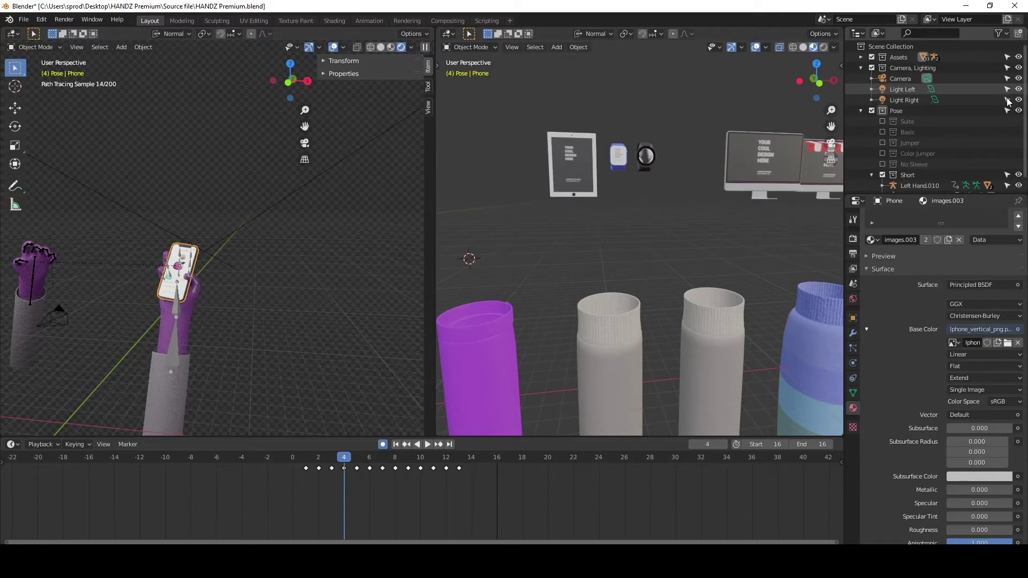
pyautogui.scroll(-2, 189, 128)
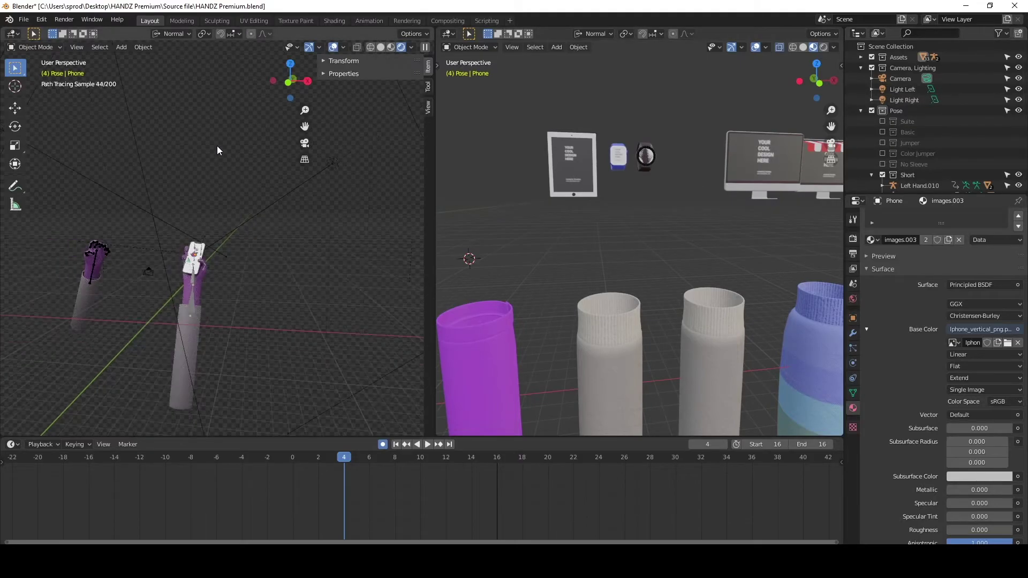
pyautogui.press('KP_0')
pyautogui.scroll(-5, 222, 139)
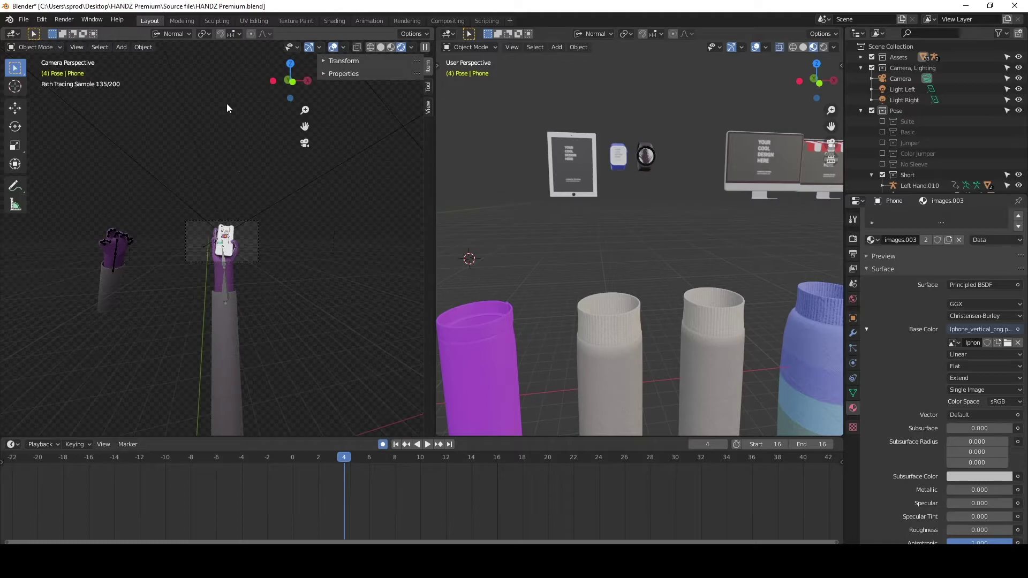
pyautogui.click(54, 51)
pyautogui.press('KP_Decimal')
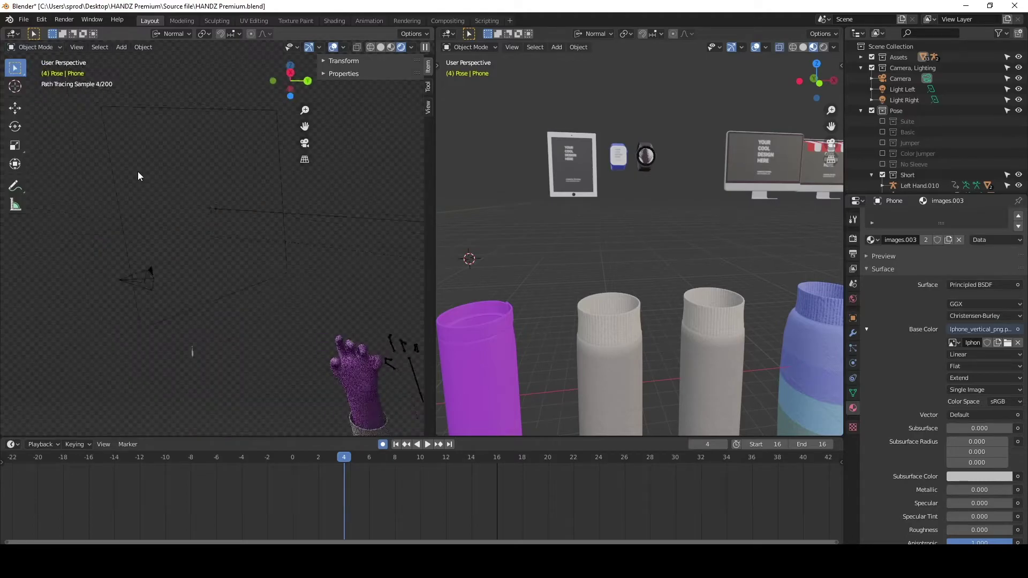
# Tint the left area light blue
pyautogui.moveTo(275, 201)
pyautogui.mouseDown(button='middle')
pyautogui.moveTo(394, 200)
pyautogui.moveTo(247, 194)
pyautogui.moveTo(292, 197)
pyautogui.mouseUp(button='middle')
pyautogui.scroll(-3, 387, 204)
pyautogui.scroll(-3, 298, 204)
pyautogui.click(292, 192)
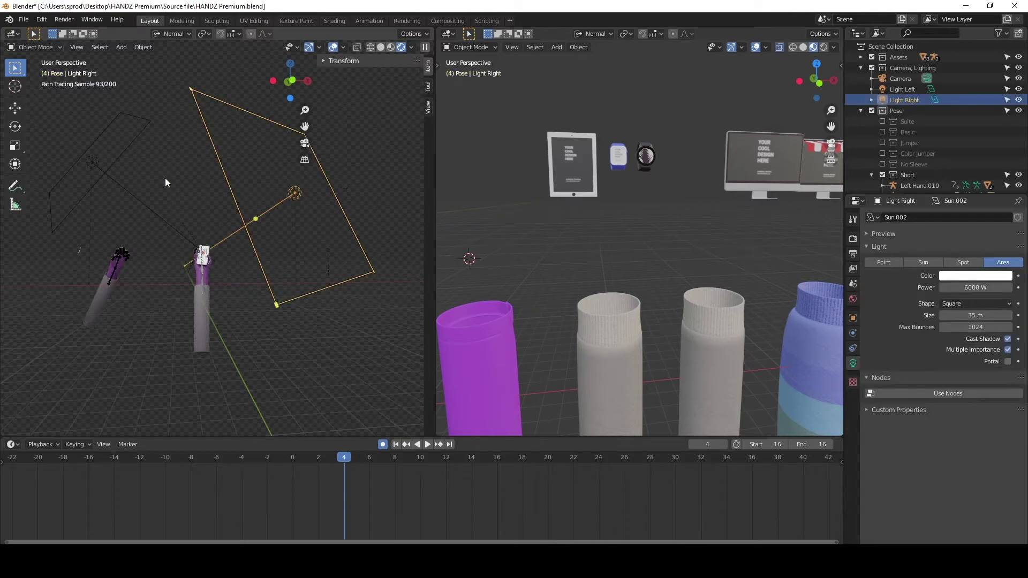
pyautogui.click(93, 162)
pyautogui.click(962, 276)
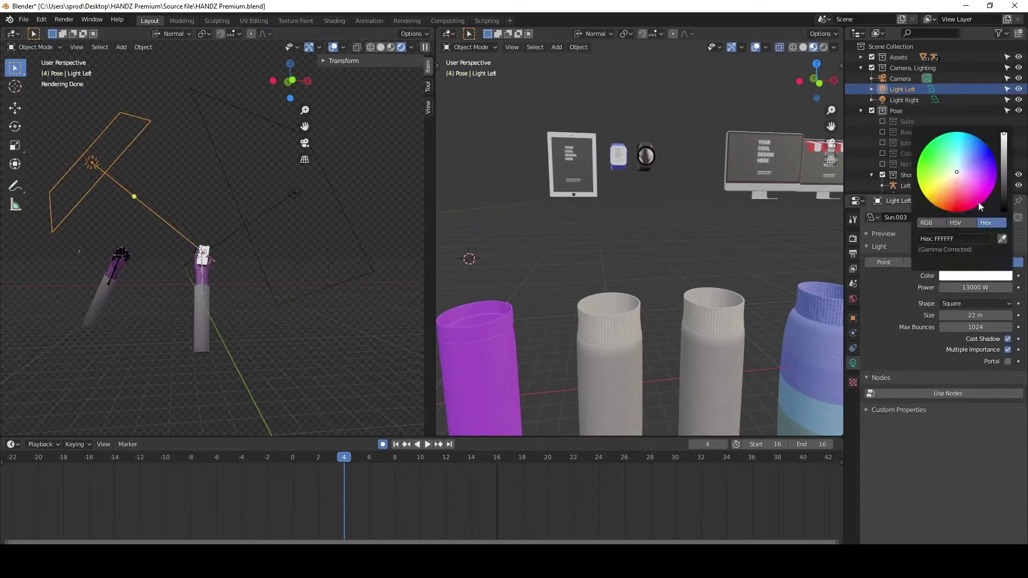
pyautogui.click(294, 192)
pyautogui.click(92, 161)
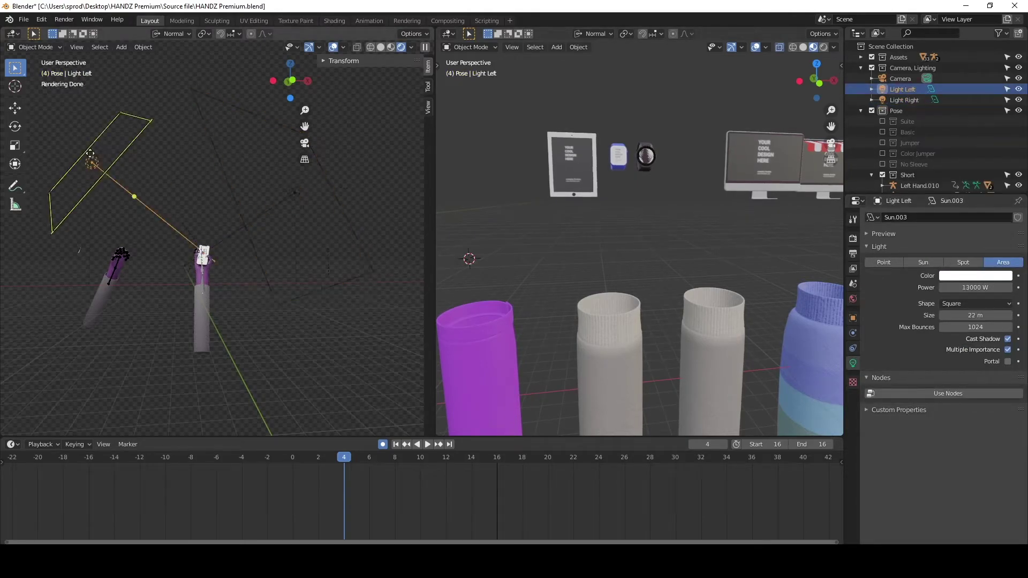
pyautogui.click(975, 276)
pyautogui.moveTo(979, 182); pyautogui.dragTo(977, 152)
# Shift the right area light's colour to orange
pyautogui.click(295, 194)
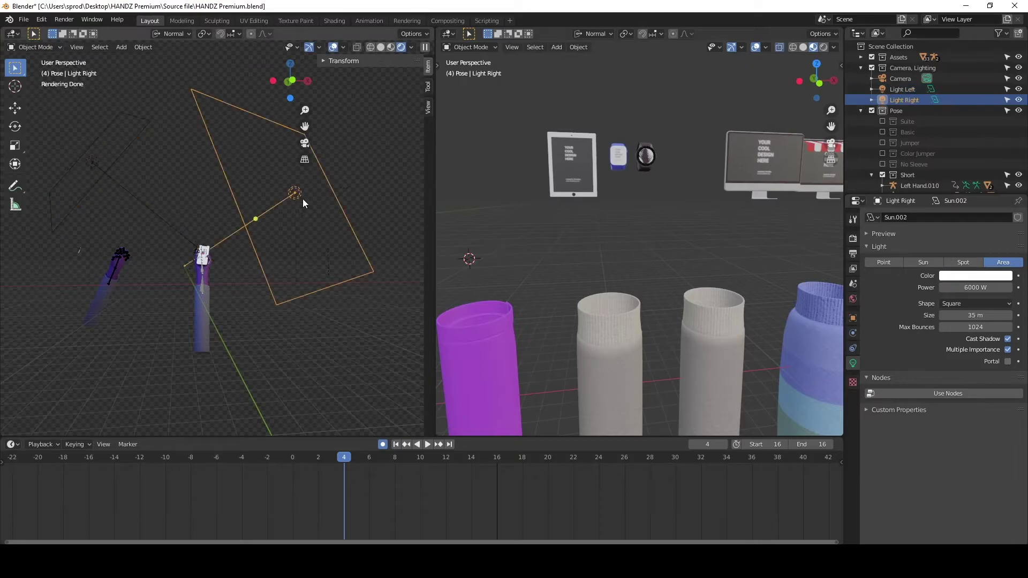
pyautogui.click(987, 276)
pyautogui.moveTo(943, 198); pyautogui.dragTo(927, 204)
pyautogui.scroll(2, 120, 258)
pyautogui.scroll(3, 120, 258)
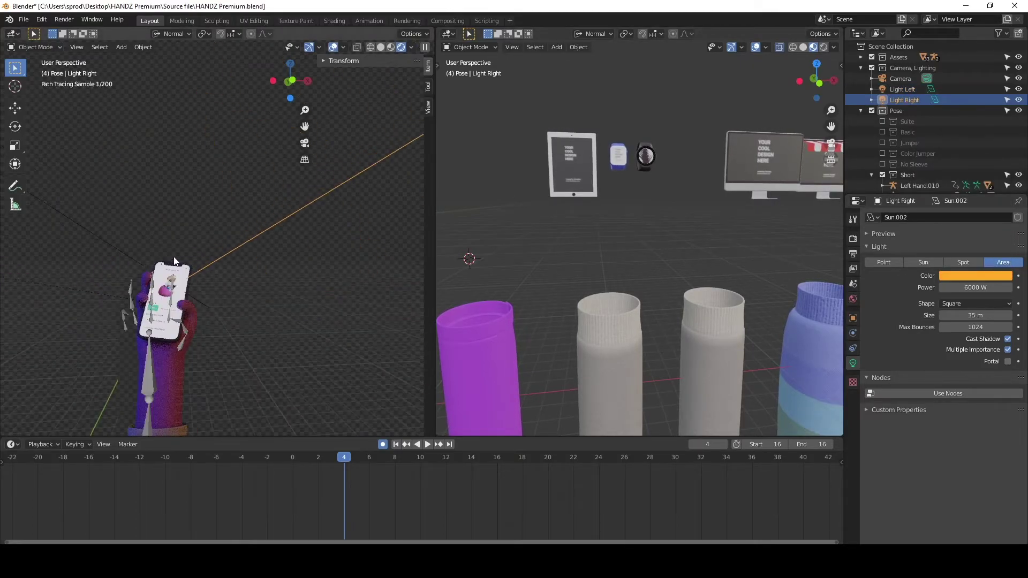
# Centre the hand, switch the left viewport to camera view, and select the camera
pyautogui.keyDown('shift'); pyautogui.moveTo(120, 258); pyautogui.dragTo(249, 159, button='middle'); pyautogui.keyUp('shift')
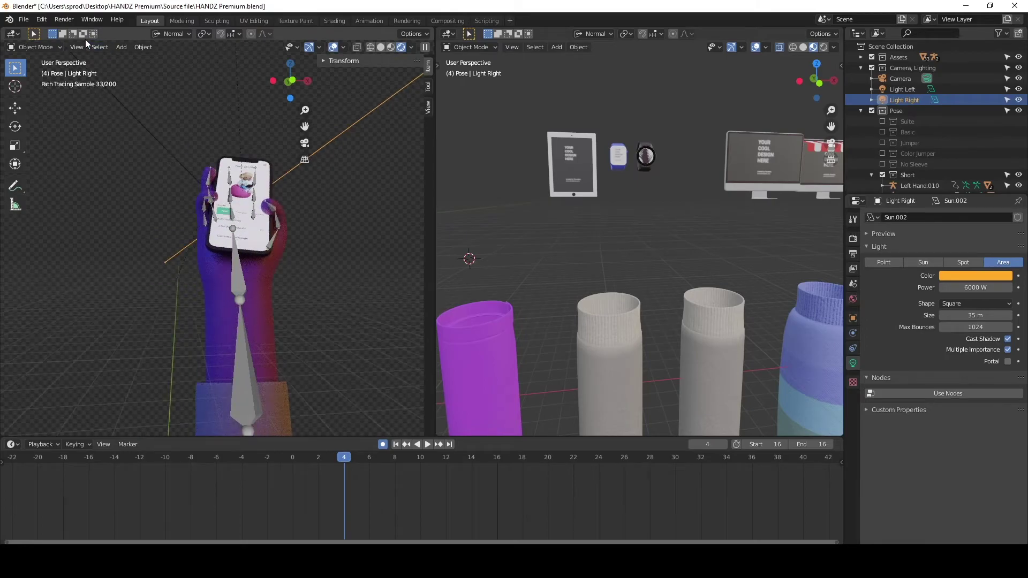
pyautogui.press('KP_0')
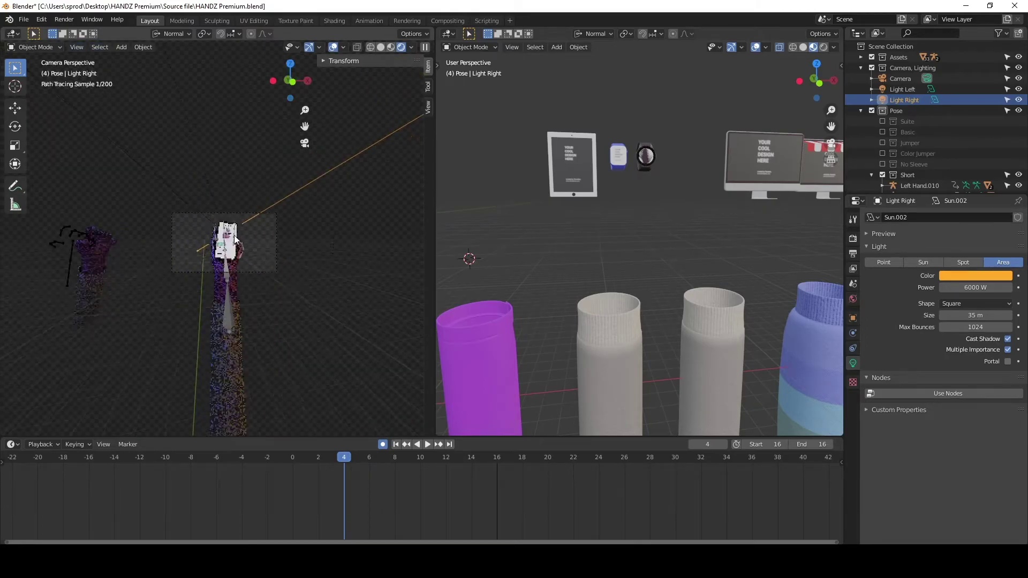
pyautogui.scroll(3, 236, 235)
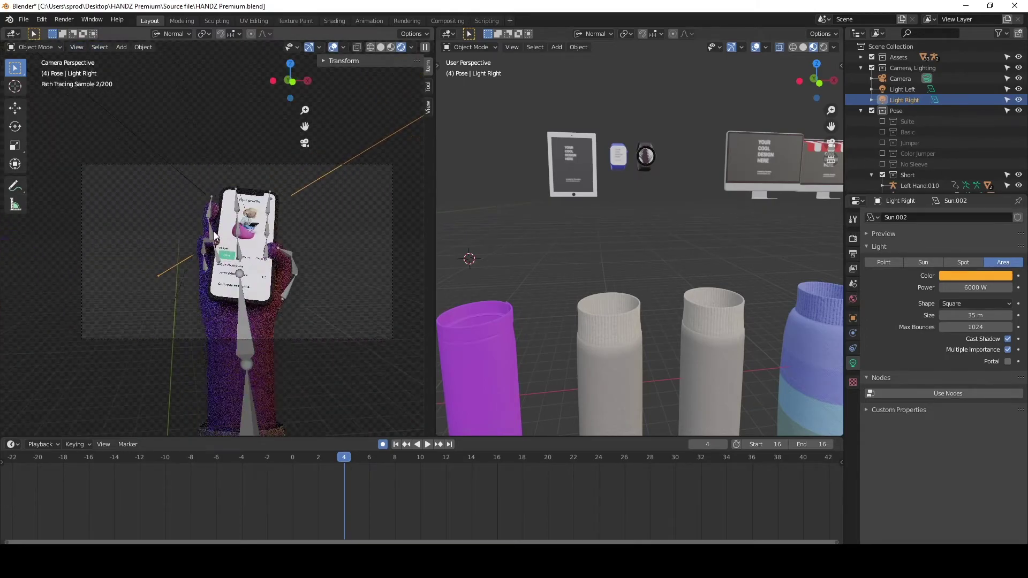
pyautogui.click(160, 164)
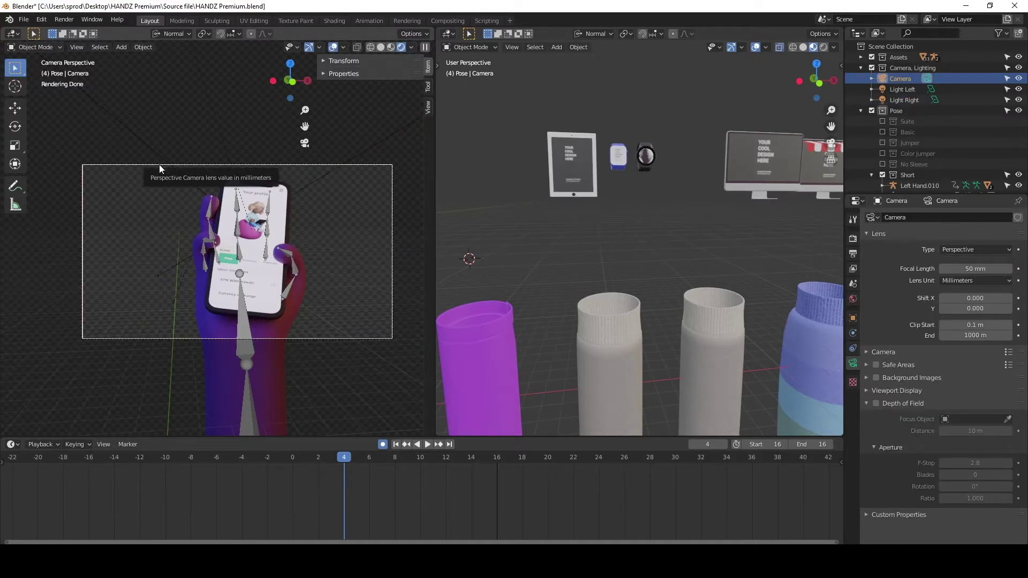
# Move the camera back along Z and up along Y, keyed at frame 4
pyautogui.press('g')
pyautogui.press('z')
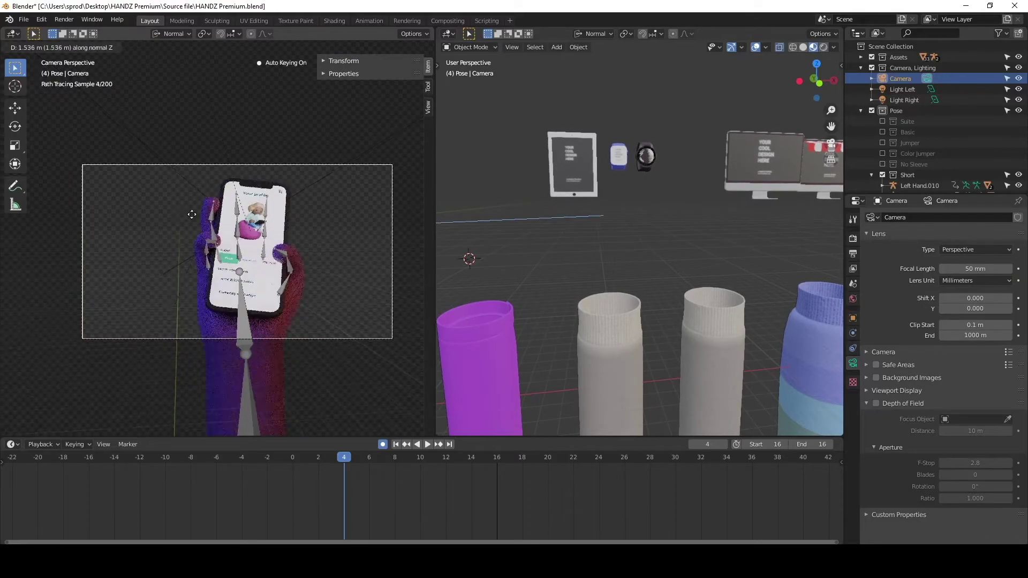
pyautogui.press('y')
pyautogui.click(174, 311)
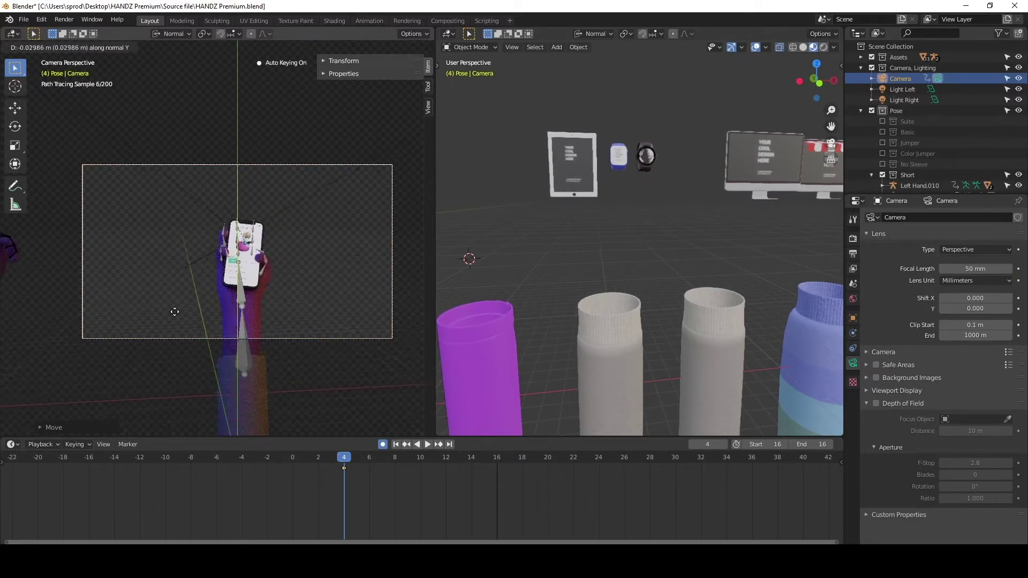
pyautogui.click(142, 428)
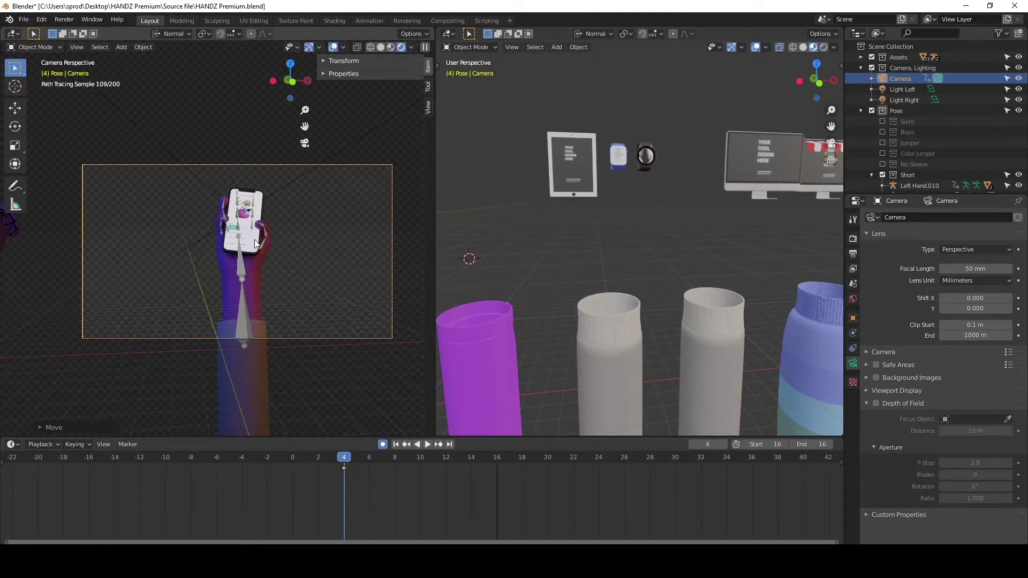
# Render a still of the current frame and close the render result
pyautogui.click(65, 20)
pyautogui.click(81, 31)
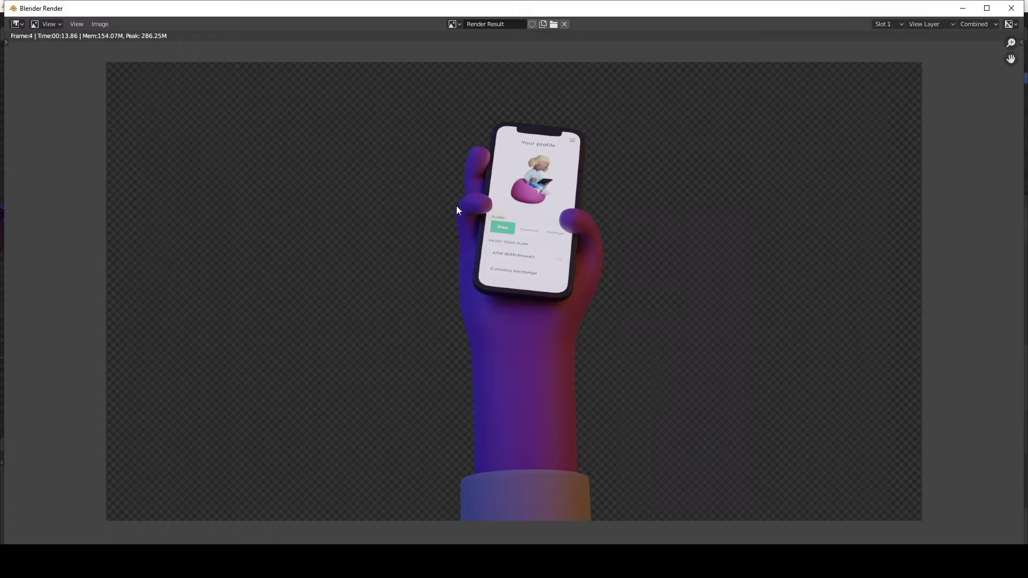
pyautogui.click(1011, 8)
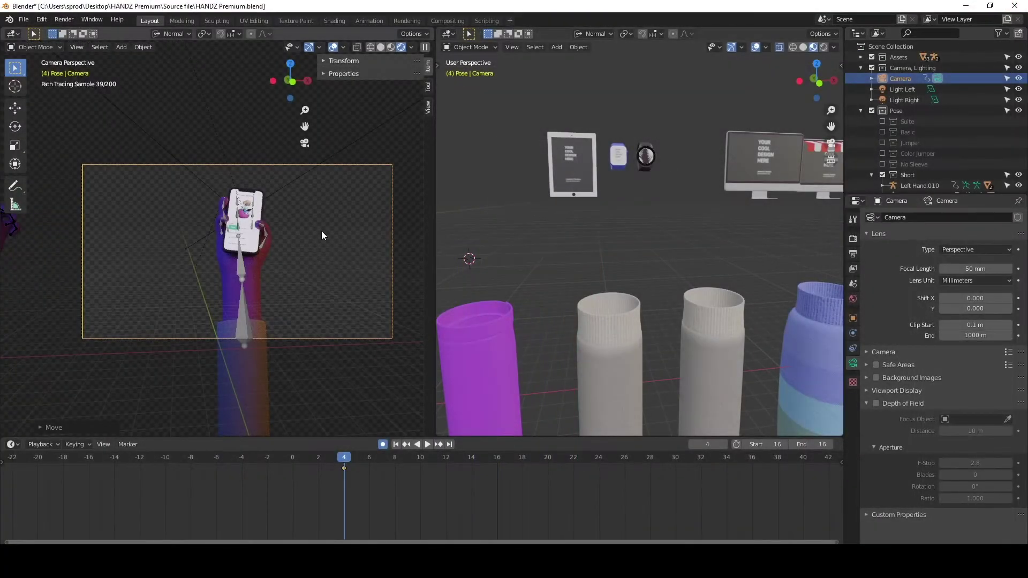
pyautogui.scroll(3, 321, 233)
# Select the hand armature and switch it to Pose Mode
pyautogui.click(362, 207)
pyautogui.keyDown('shift'); pyautogui.moveTo(362, 206); pyautogui.dragTo(297, 214, button='middle'); pyautogui.keyUp('shift')
pyautogui.click(37, 45)
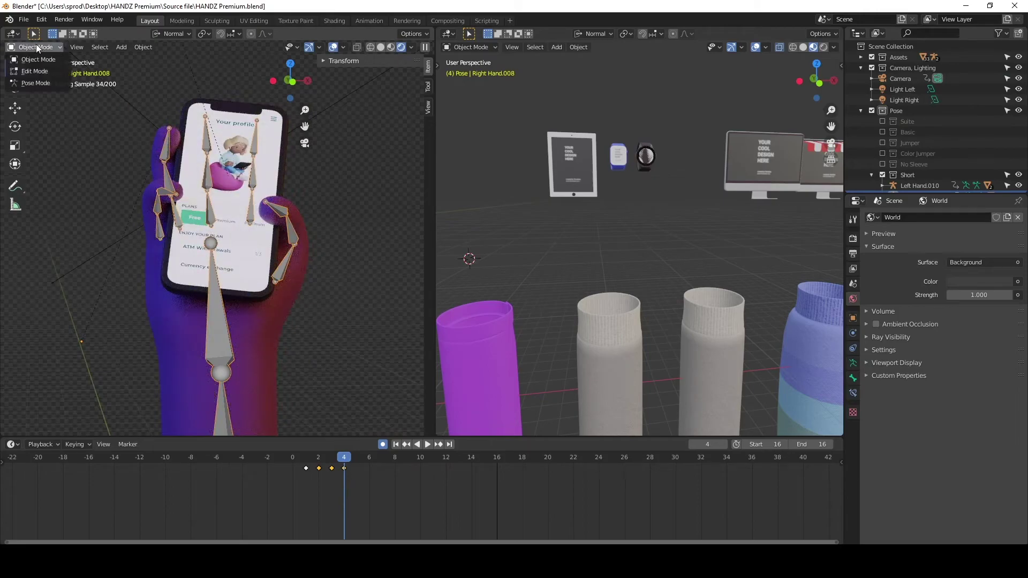
pyautogui.click(47, 53)
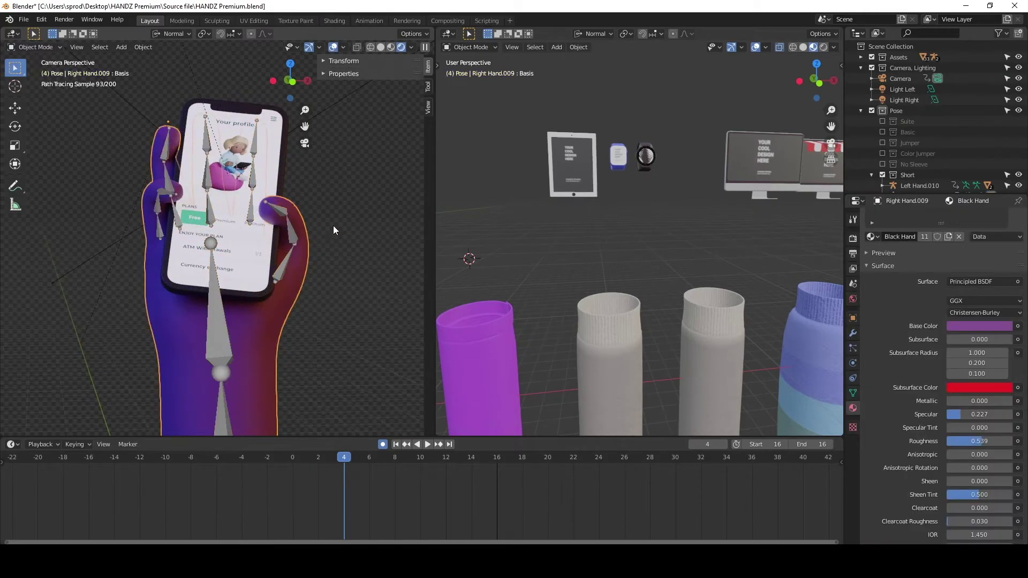
pyautogui.click(33, 52)
pyautogui.click(40, 85)
# Rotate the finger bone on the hand's right side twice to curl it
pyautogui.click(271, 201)
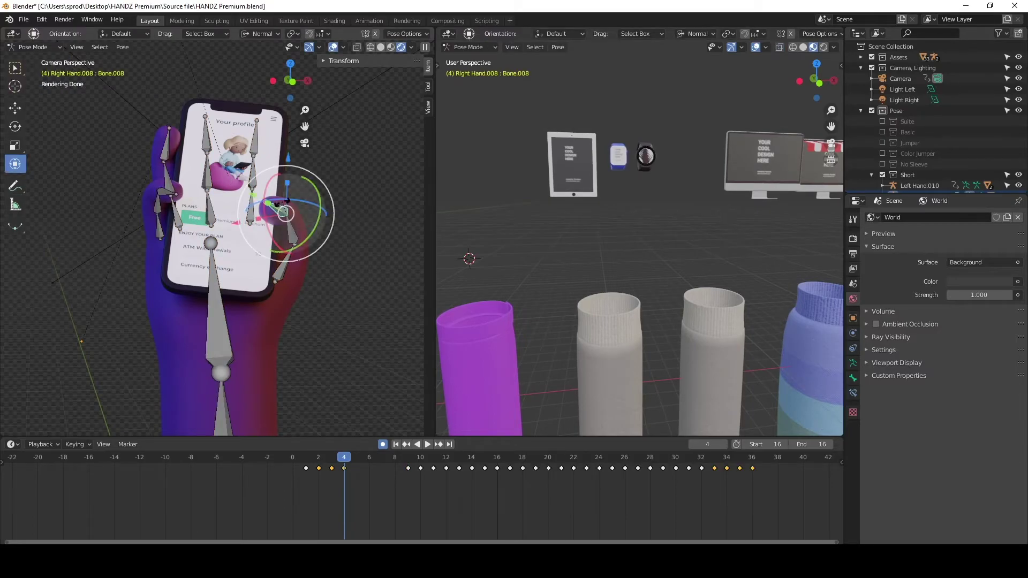
pyautogui.press('r')
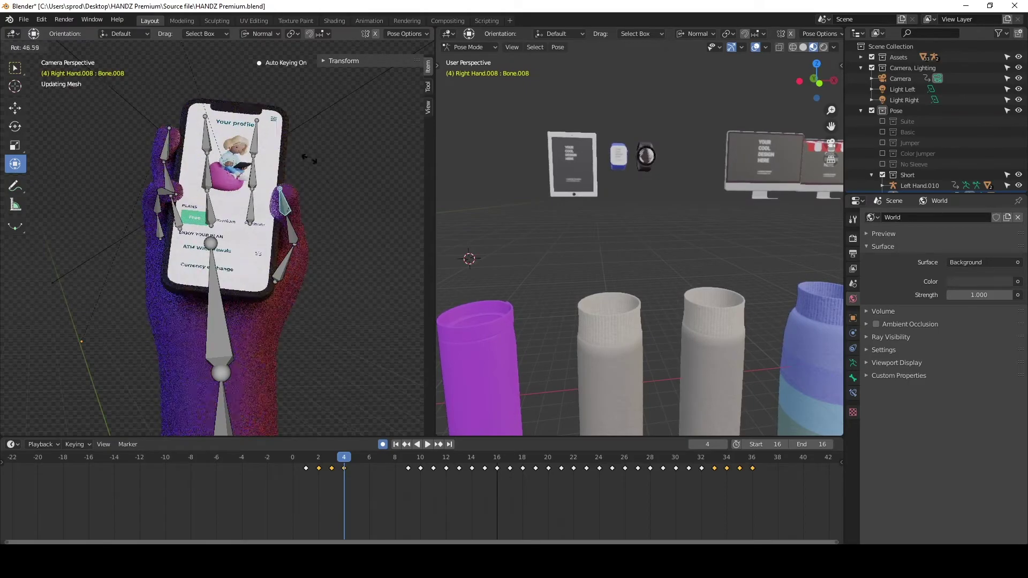
pyautogui.click(313, 159)
pyautogui.moveTo(313, 159); pyautogui.dragTo(253, 192, button='middle')
pyautogui.scroll(4, 298, 167)
pyautogui.scroll(3, 298, 167)
pyautogui.moveTo(297, 167); pyautogui.dragTo(165, 286, button='middle')
pyautogui.press('r')
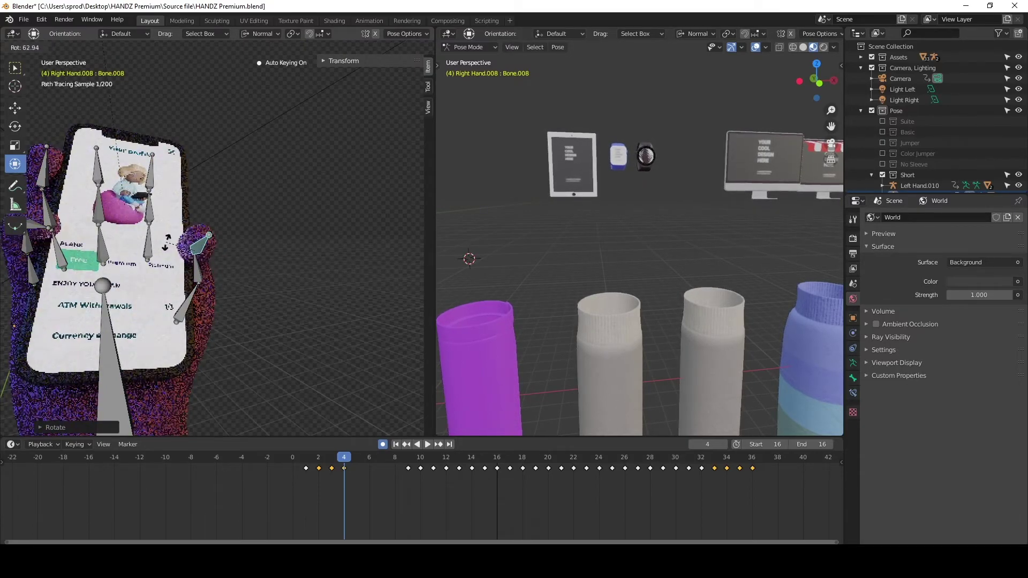
pyautogui.click(182, 257)
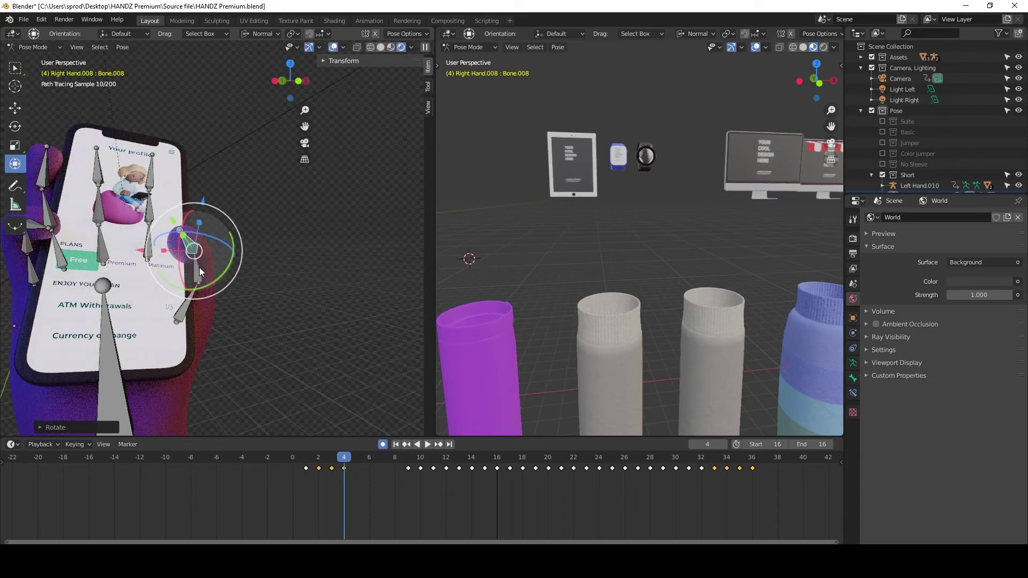
# Rotate finger bones Bone.008 and Bone.007 around the phone's edge
pyautogui.click(209, 257)
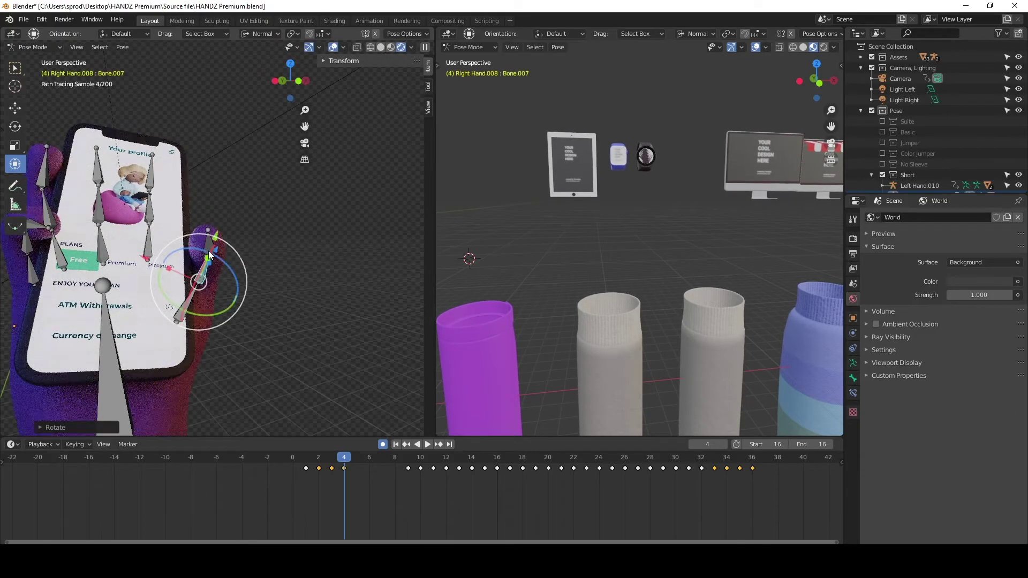
pyautogui.click(224, 245)
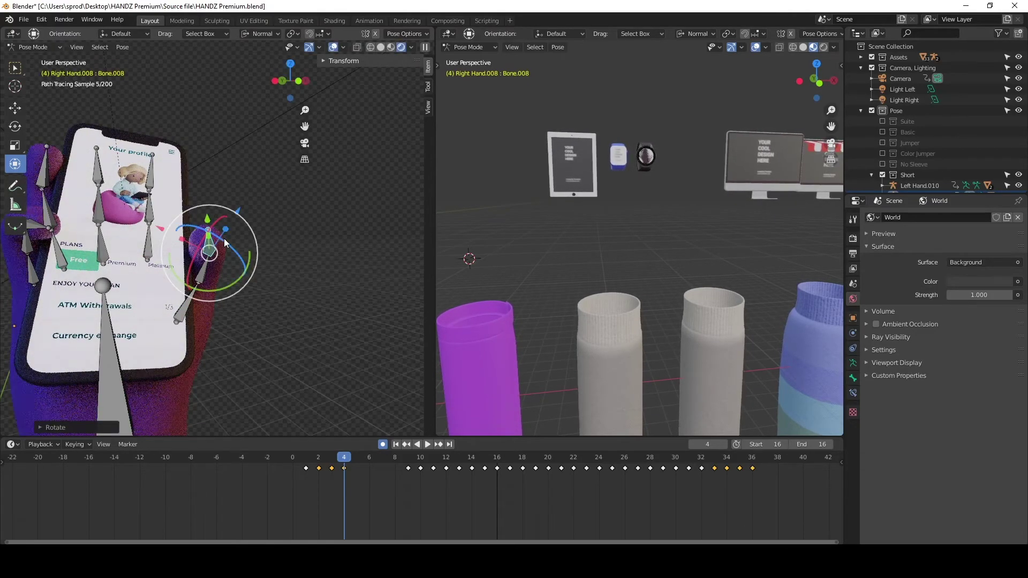
pyautogui.press('r')
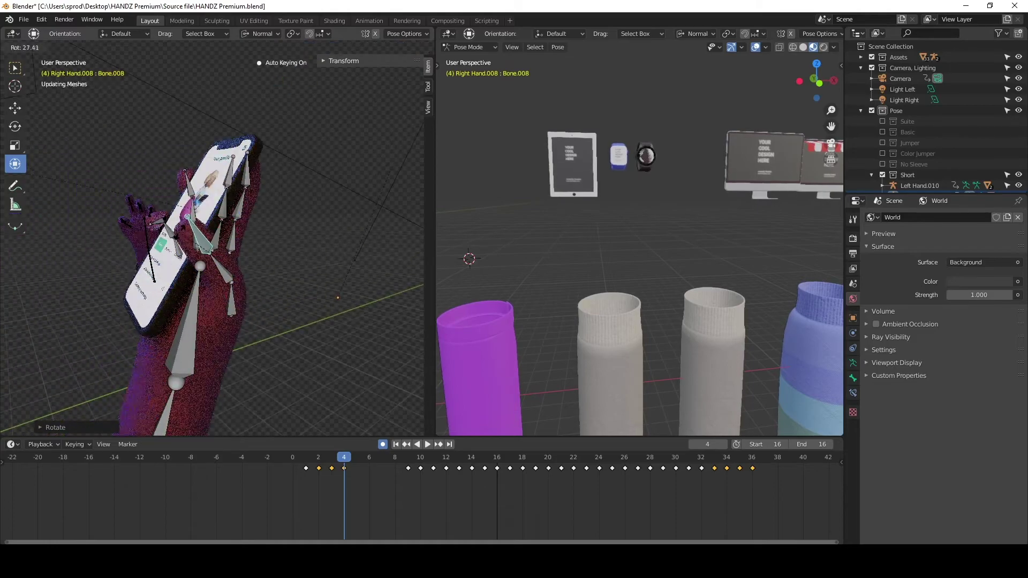
pyautogui.click(226, 268)
pyautogui.click(226, 268)
pyautogui.press('r')
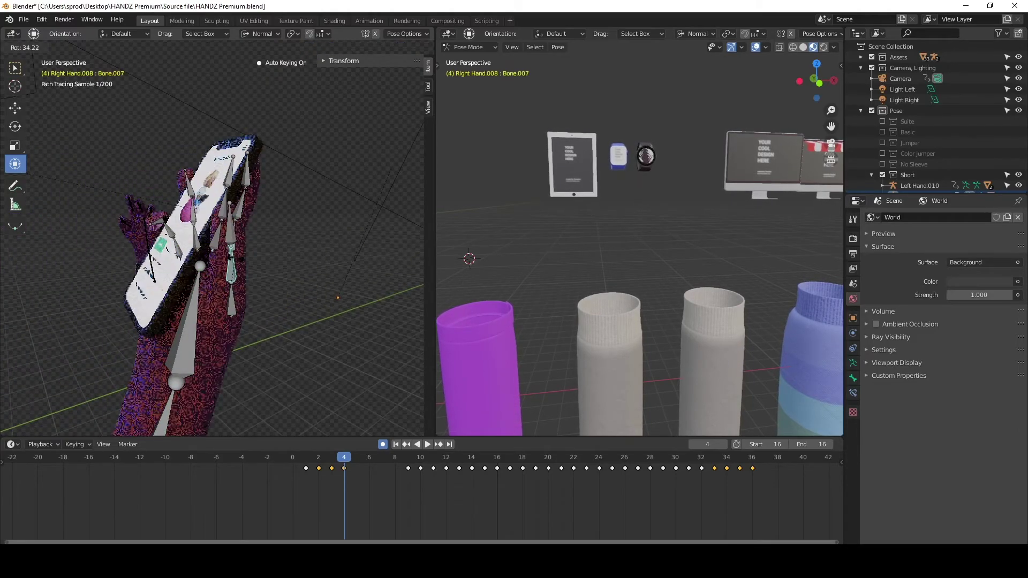
pyautogui.click(239, 256)
# Deselect all bones and undo the last change to restore the upright pose
pyautogui.moveTo(239, 256); pyautogui.dragTo(281, 244, button='middle')
pyautogui.click(274, 260)
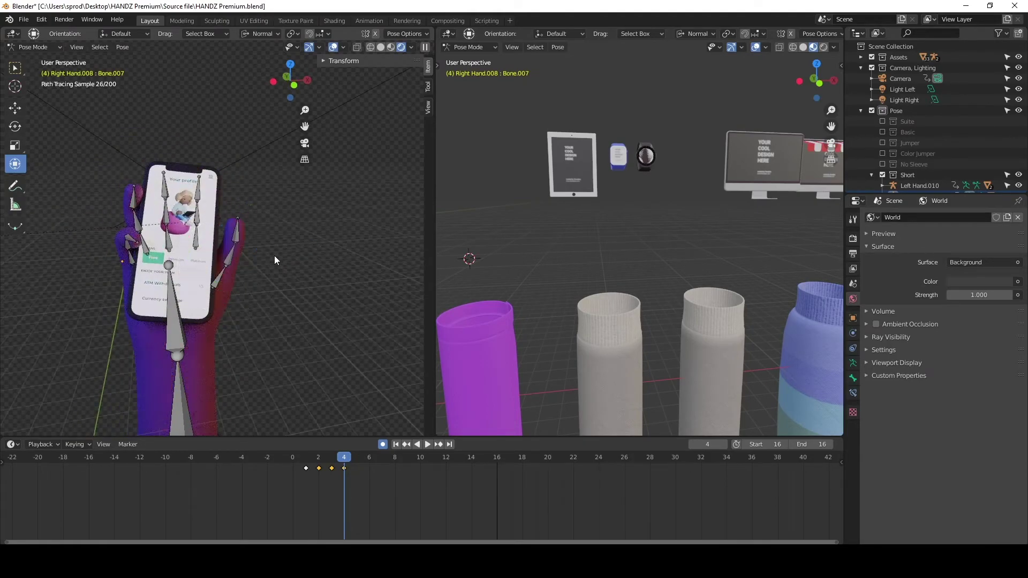
pyautogui.hotkey('ctrl', 'z')
# Select the hand's base bone, then inspect the Gold Ring 1 and Ring 2 while orbiting
pyautogui.click(178, 321)
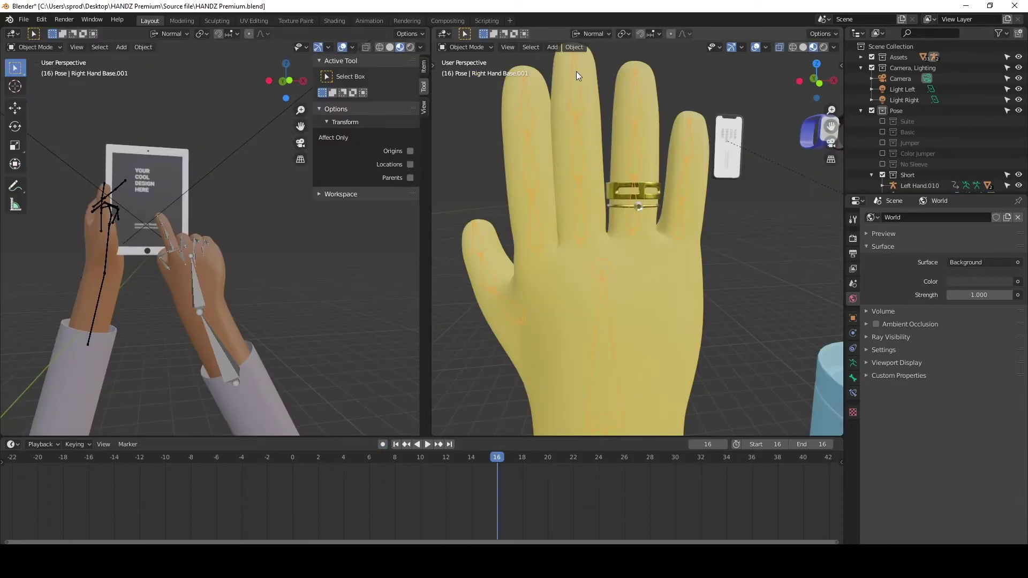
pyautogui.click(646, 191)
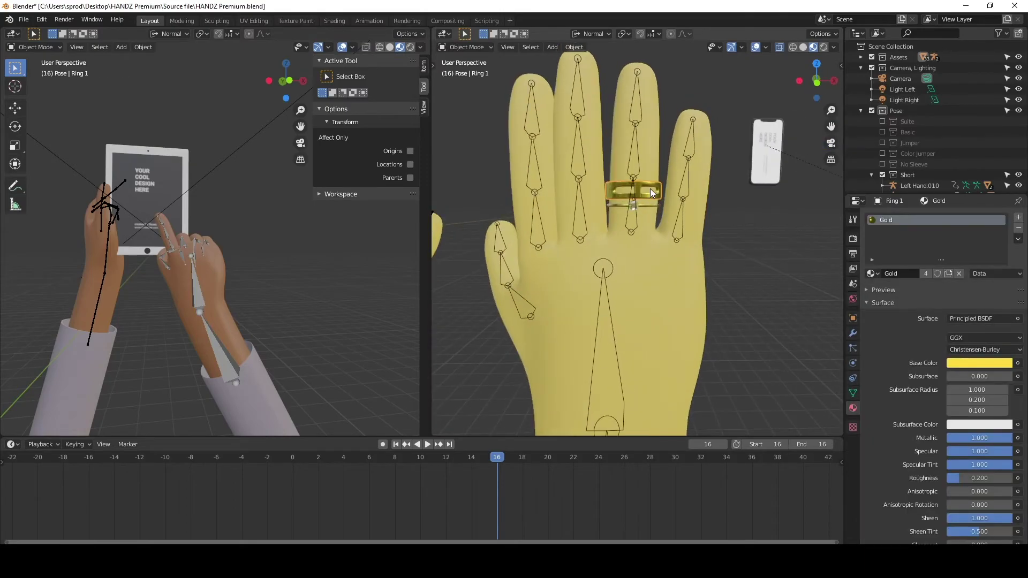
pyautogui.click(650, 206)
pyautogui.click(645, 190)
pyautogui.click(648, 205)
pyautogui.moveTo(650, 201)
pyautogui.mouseDown(button='middle')
pyautogui.moveTo(612, 180)
pyautogui.moveTo(573, 181)
pyautogui.moveTo(658, 194)
pyautogui.mouseUp(button='middle')
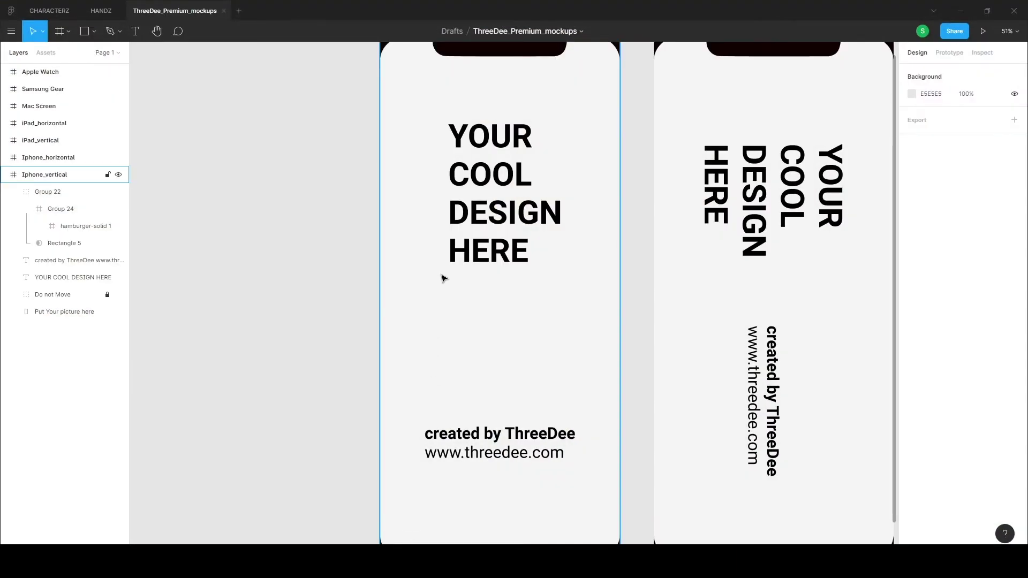
pyautogui.scroll(-1, 443, 277)
pyautogui.keyDown('ctrl'); pyautogui.scroll(-5, 443, 277); pyautogui.keyUp('ctrl')
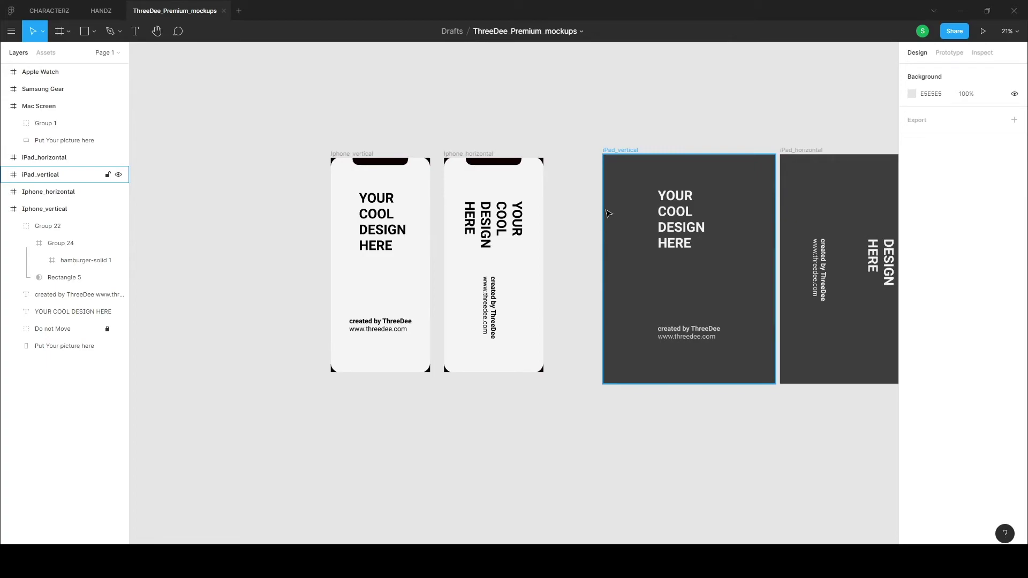
pyautogui.click(382, 247)
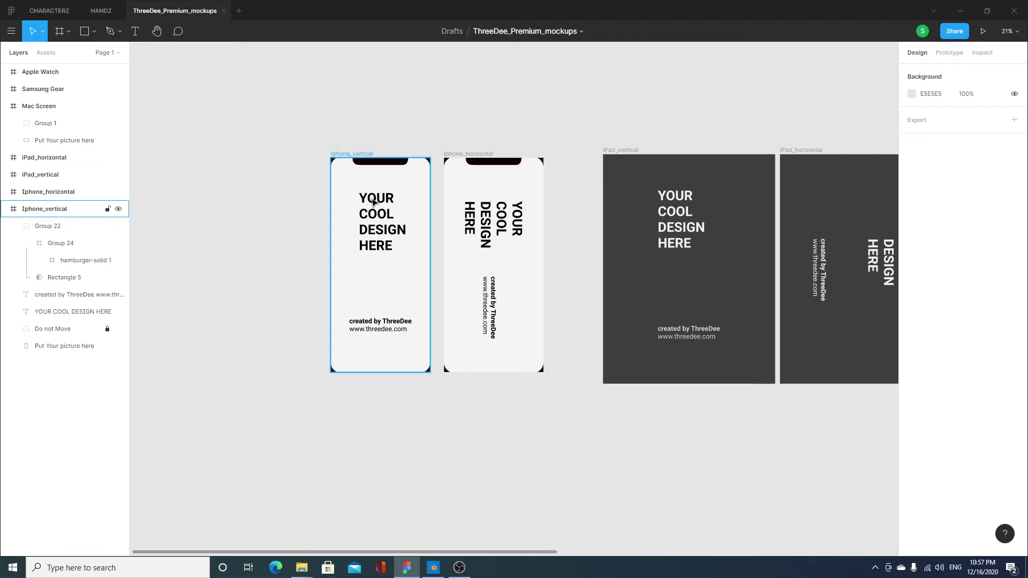
pyautogui.press('Escape')
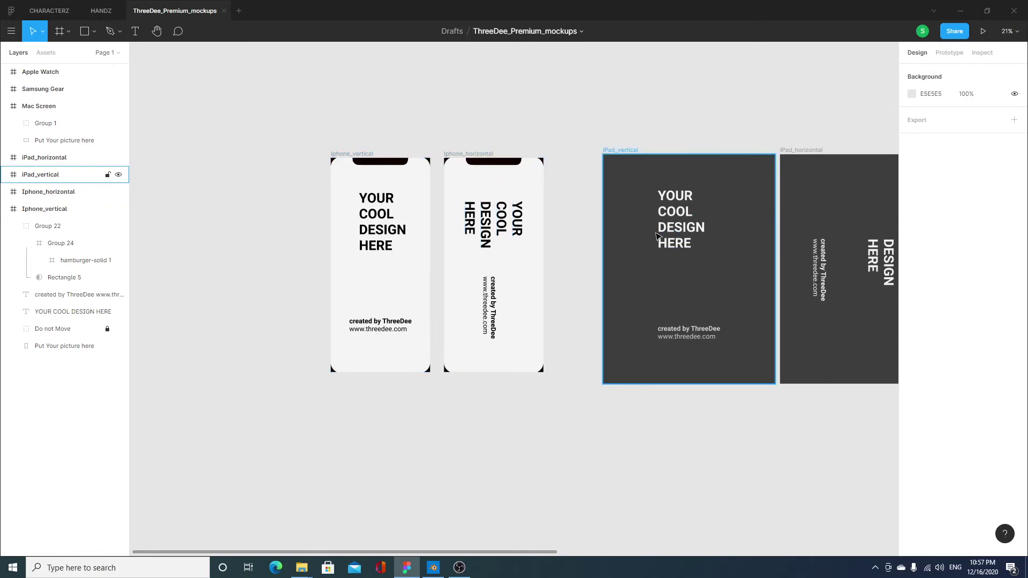
pyautogui.moveTo(752, 230); pyautogui.dragTo(507, 235)
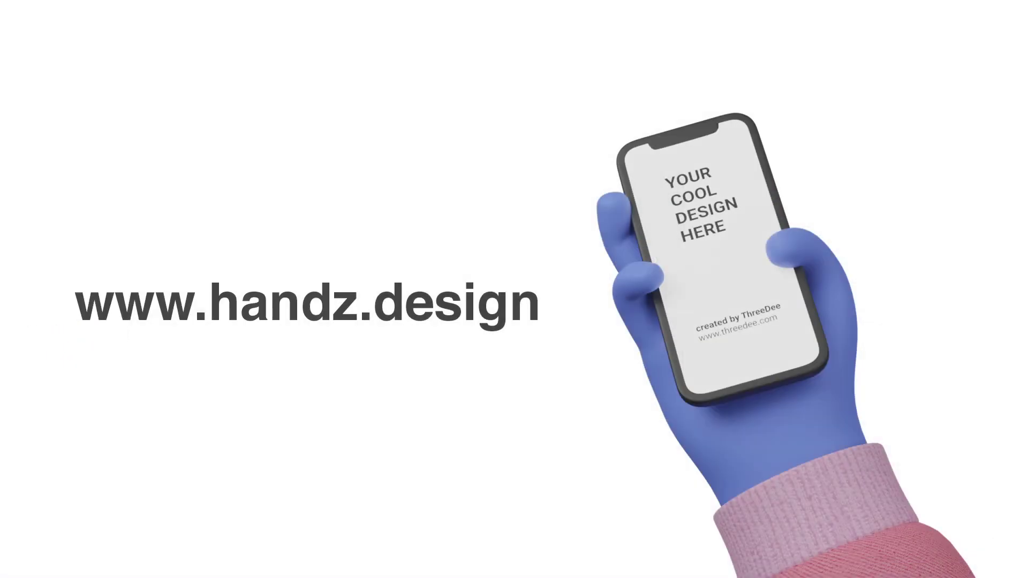